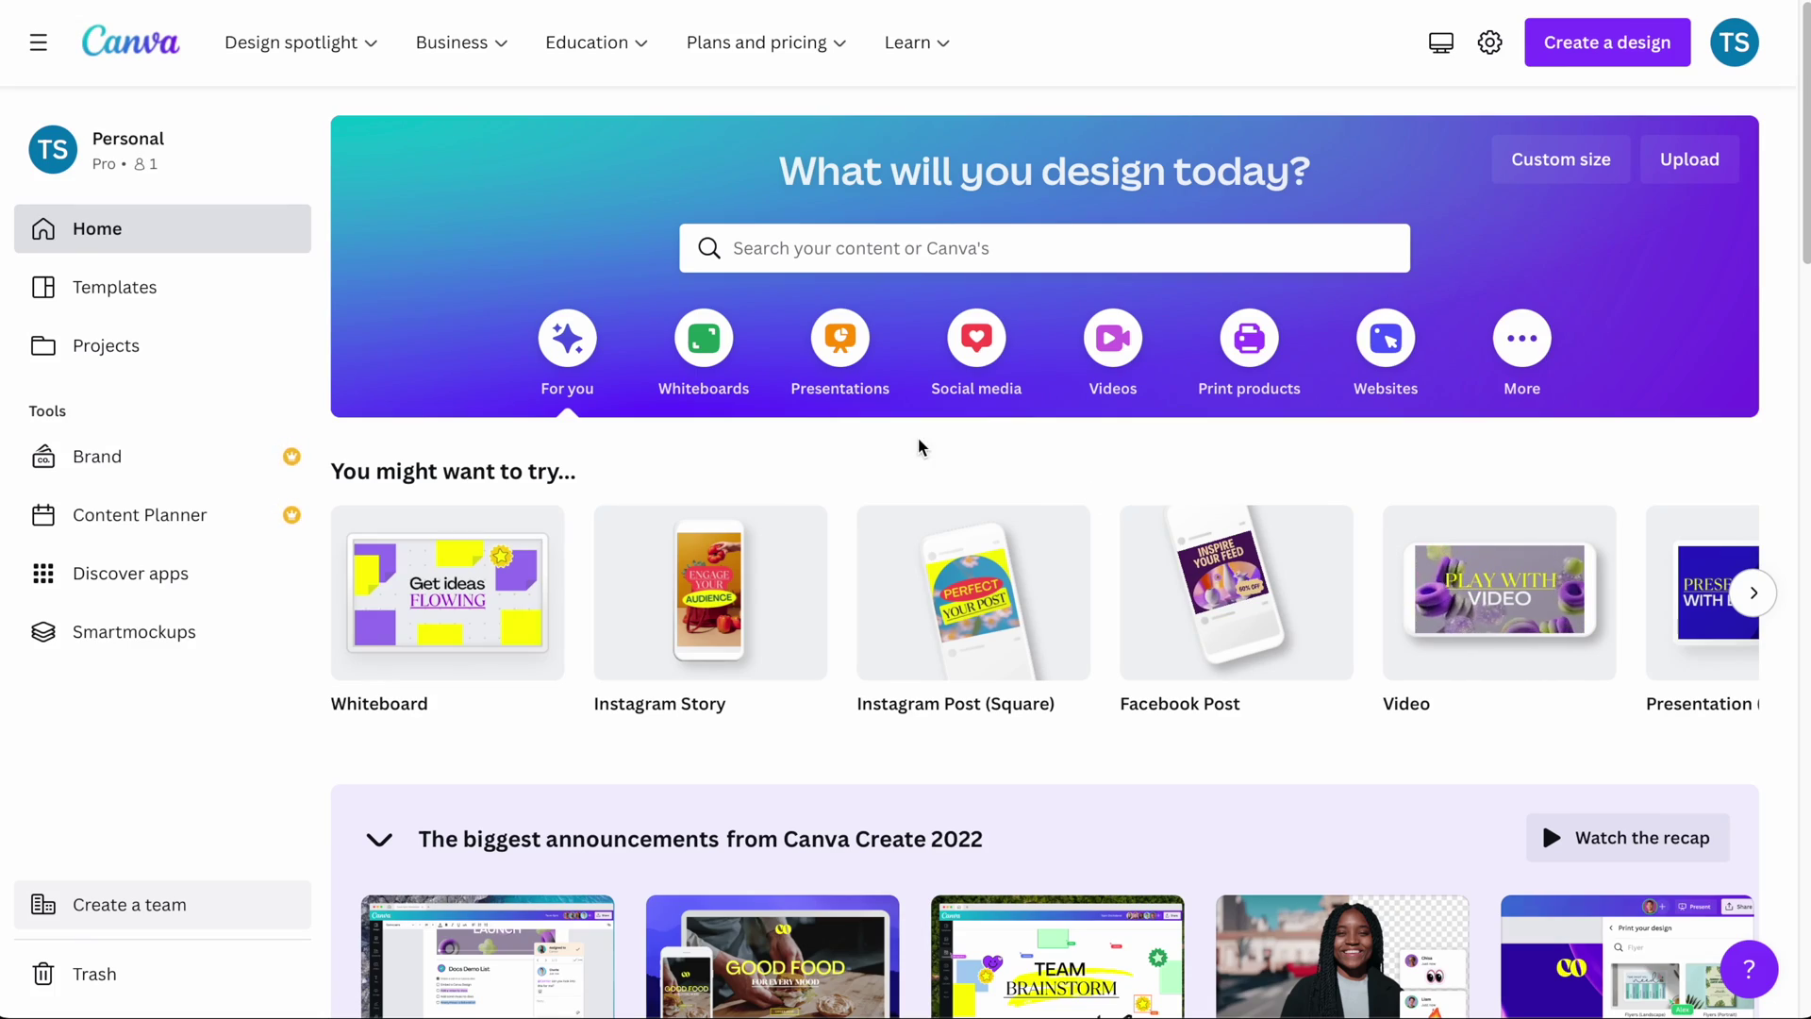
Step: Bring up Canva's Home page with its 'What will you design today?' design types
mouse_move(668, 635)
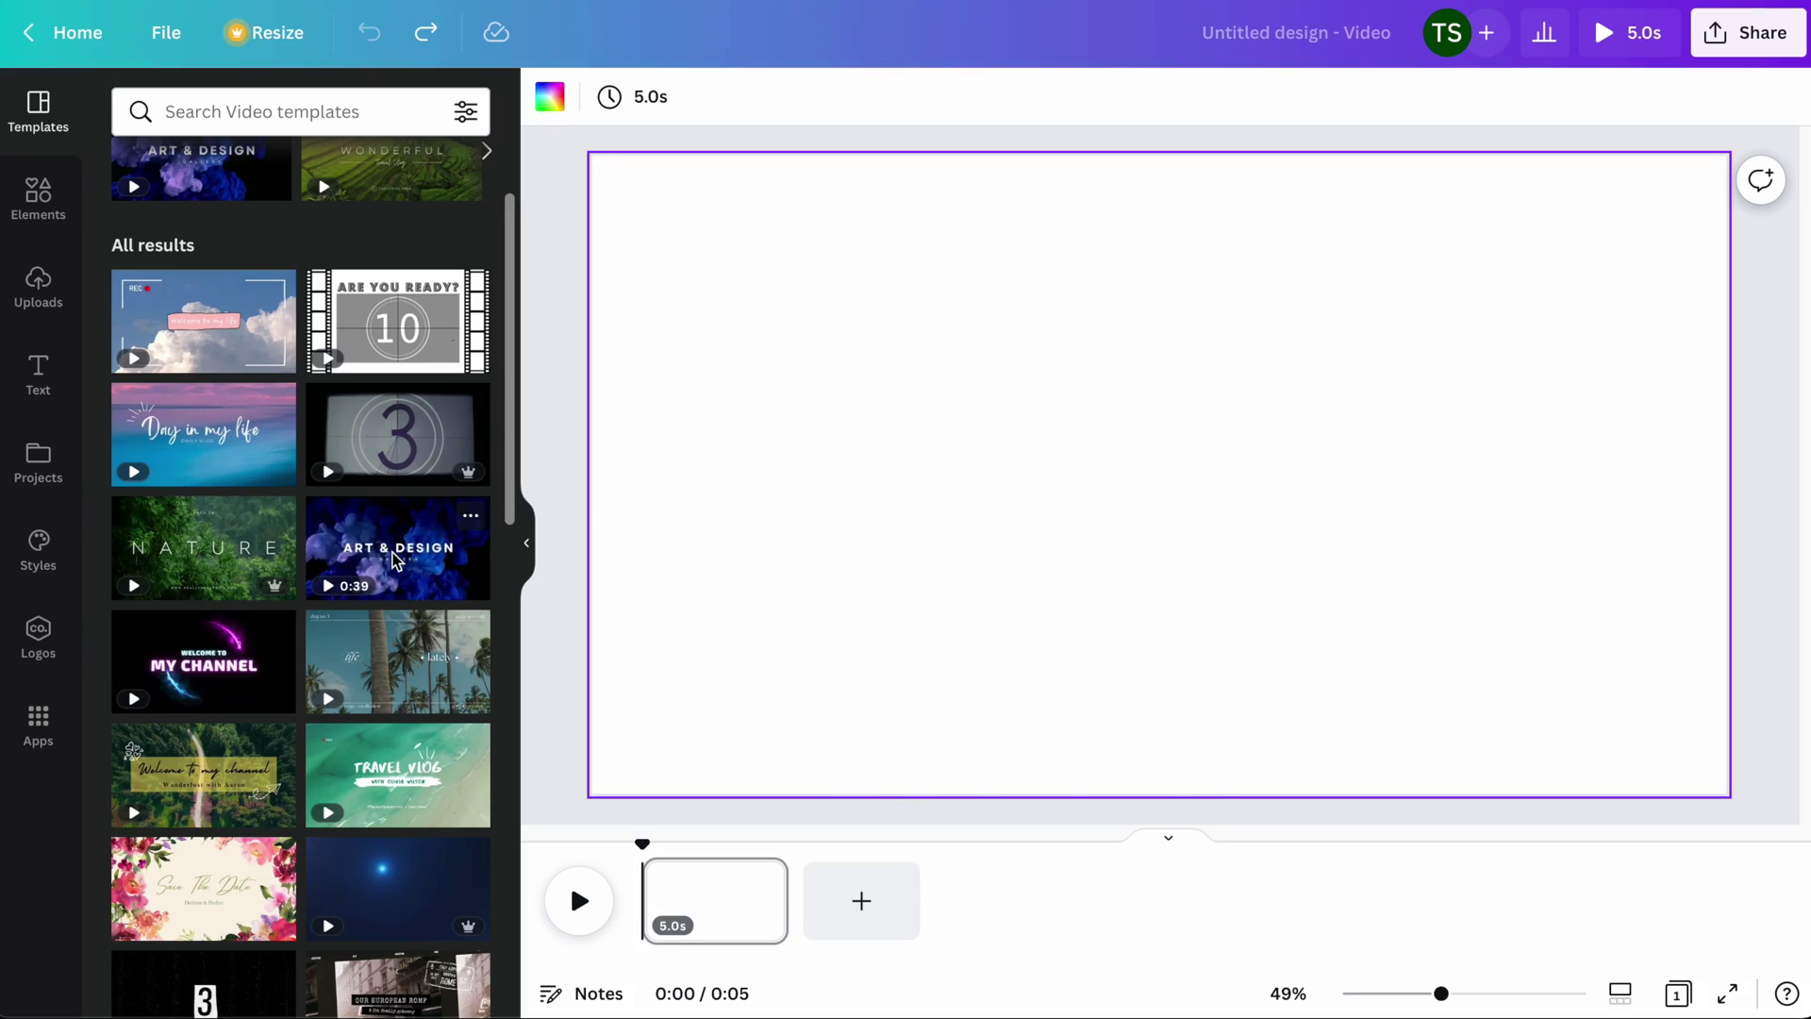
Step: Apply the Art & Design video template, then undo it with Ctrl+Z
click(394, 561)
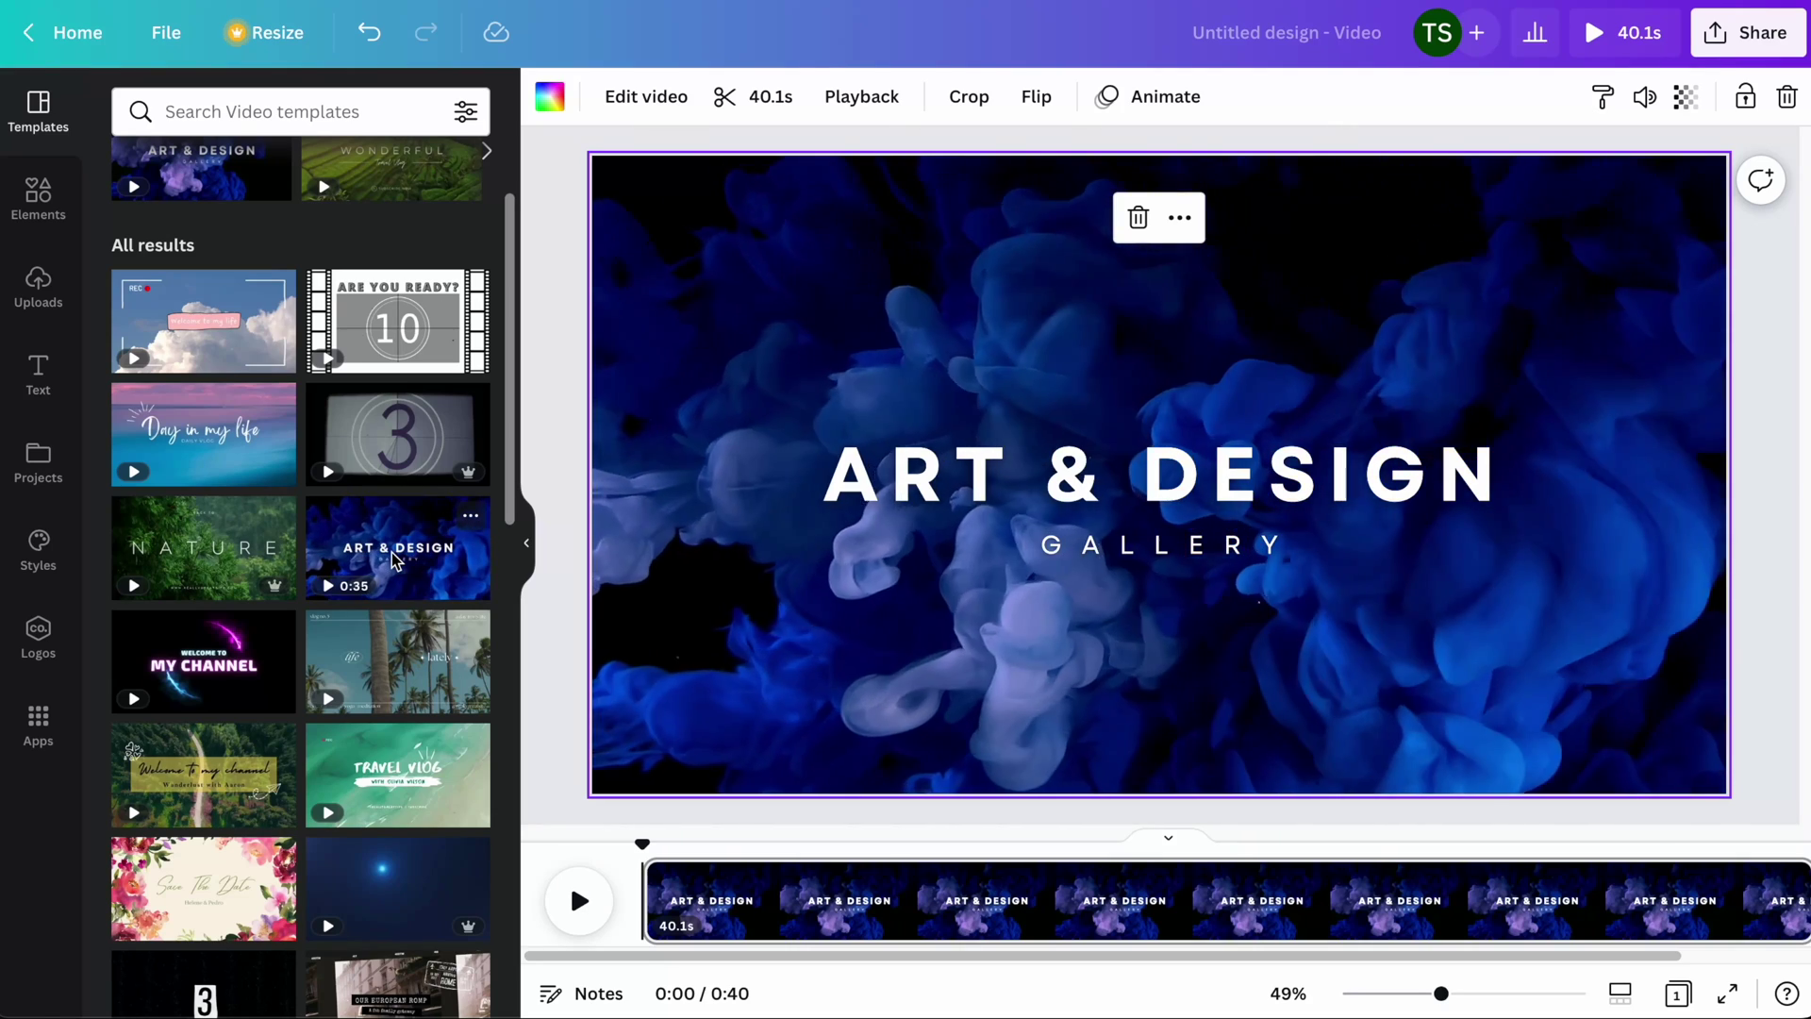
key(ctrl+z)
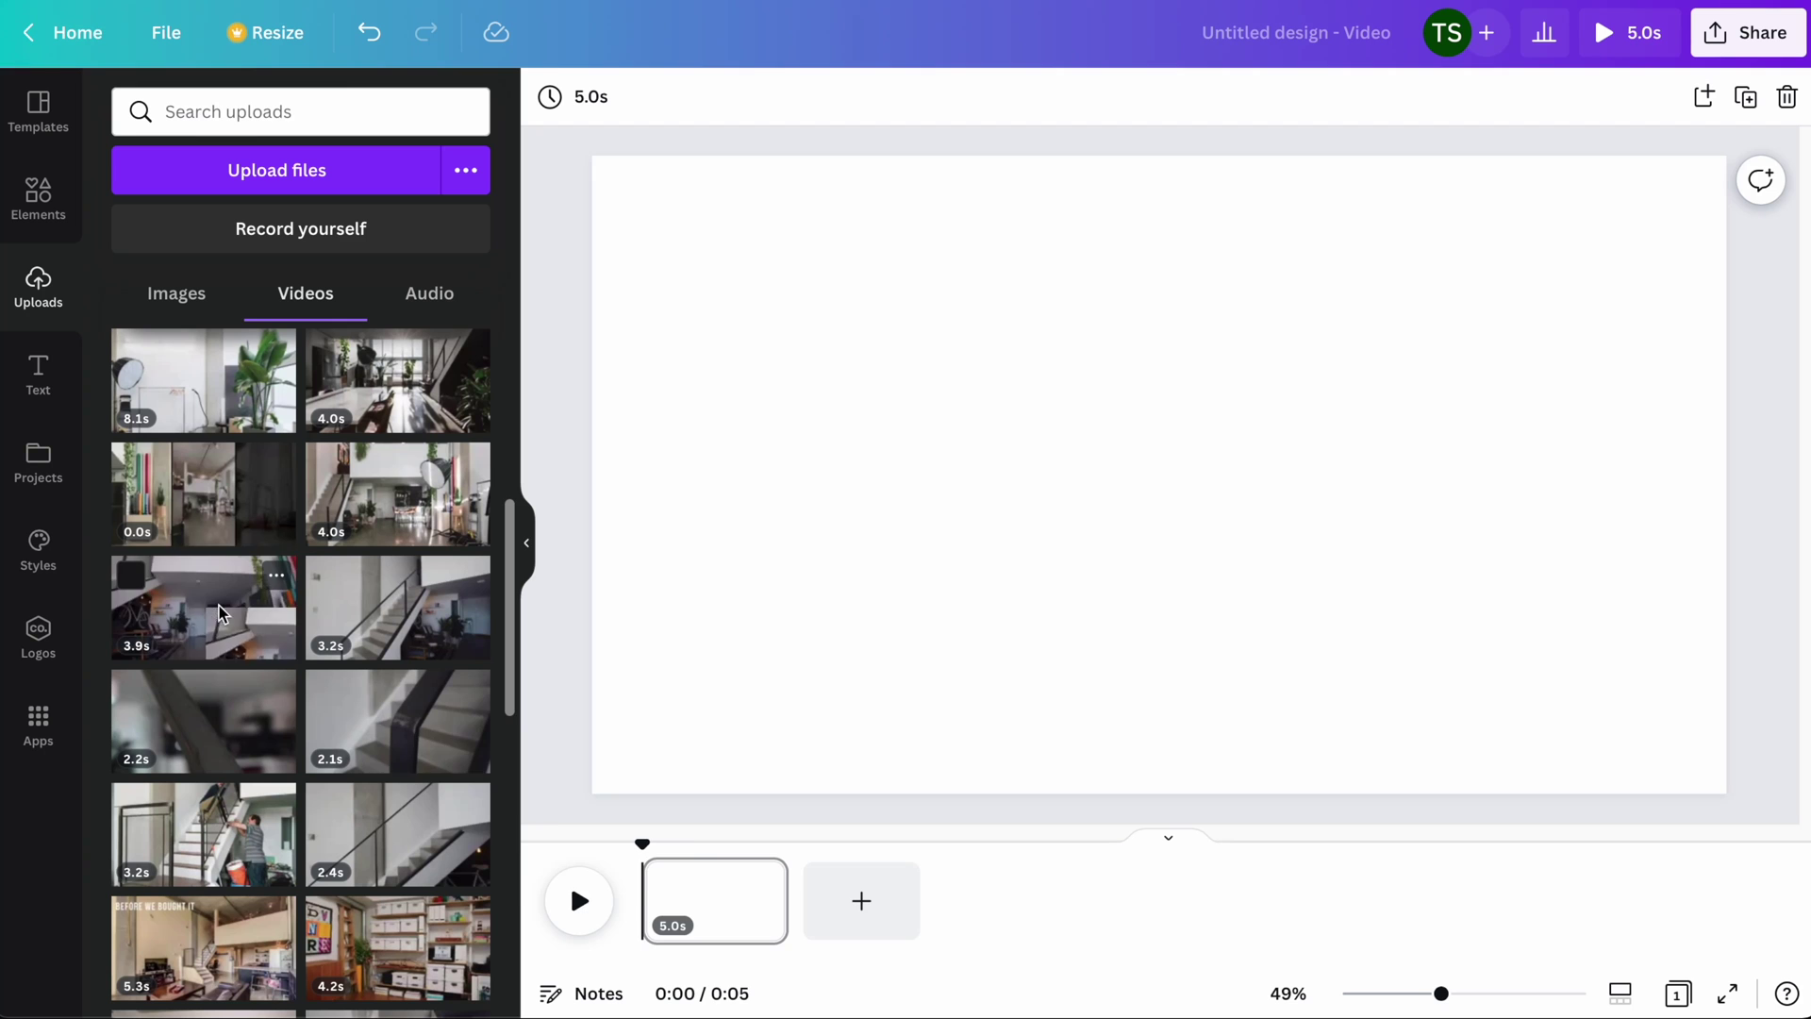
Step: Add the 3.9s staircase clip to the timeline, preview it, and select the empty 1.5s page
drag(203, 607, 696, 907)
click(580, 900)
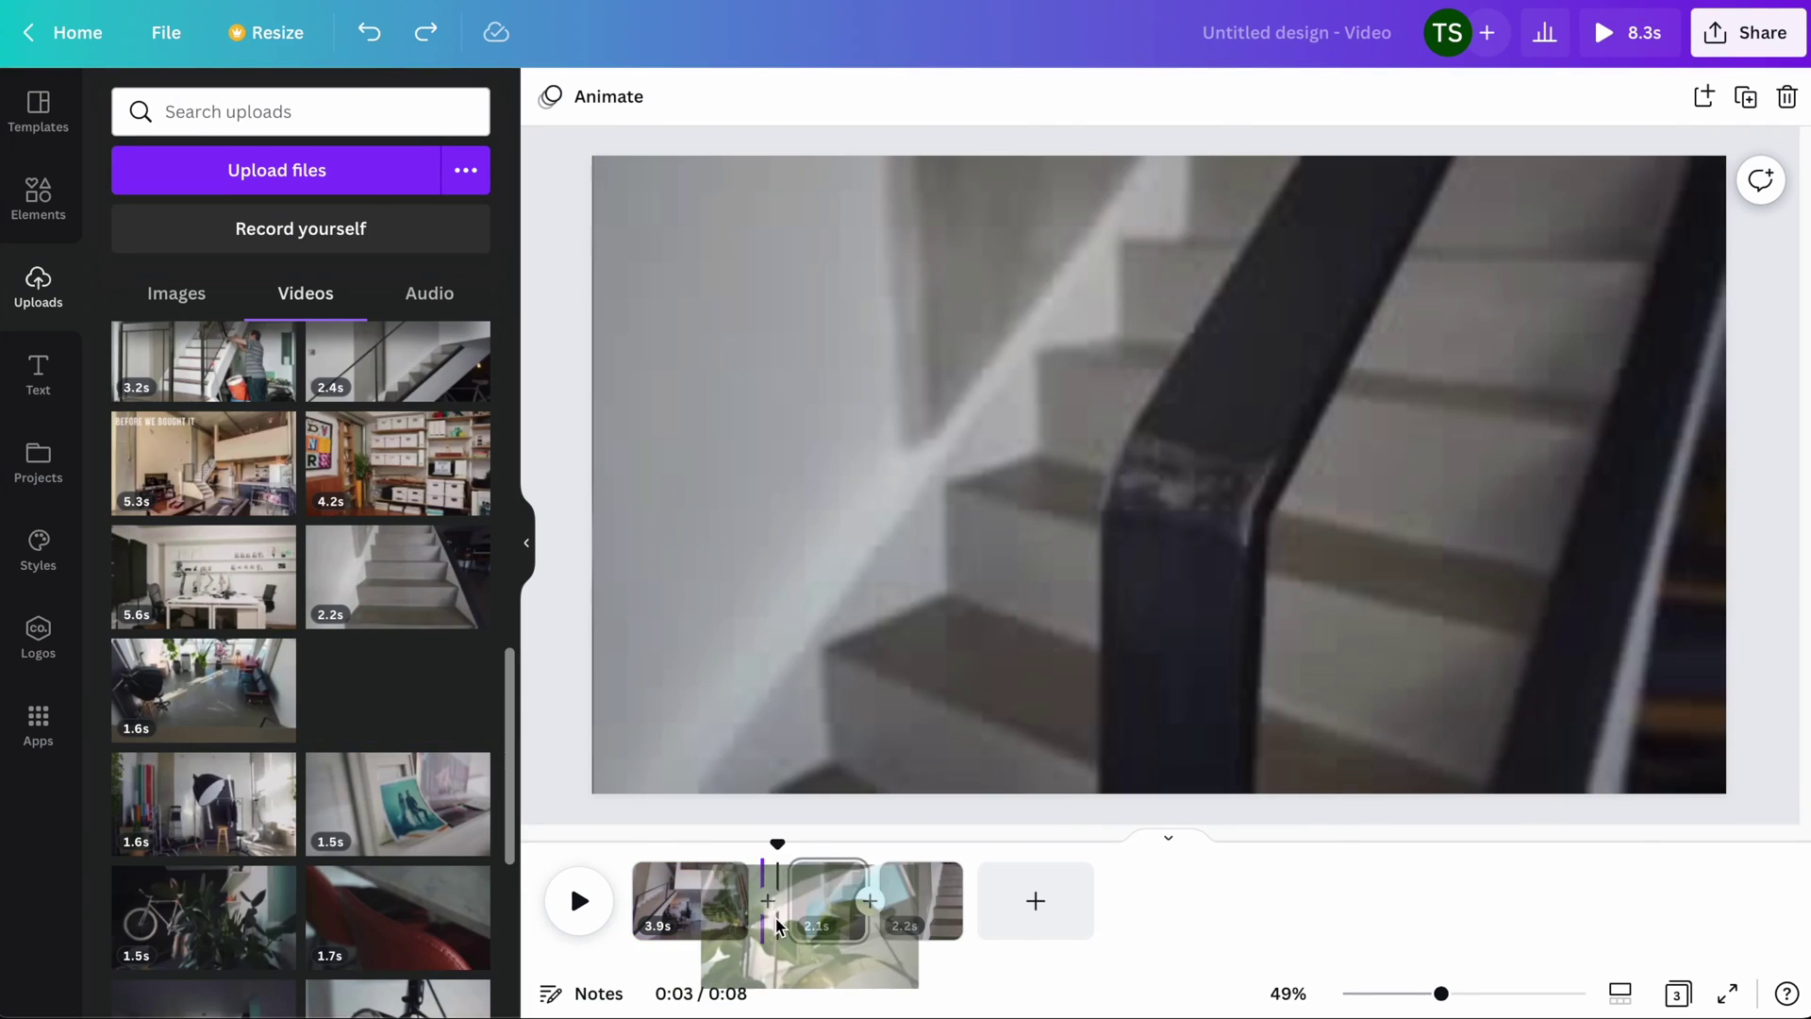
click(778, 927)
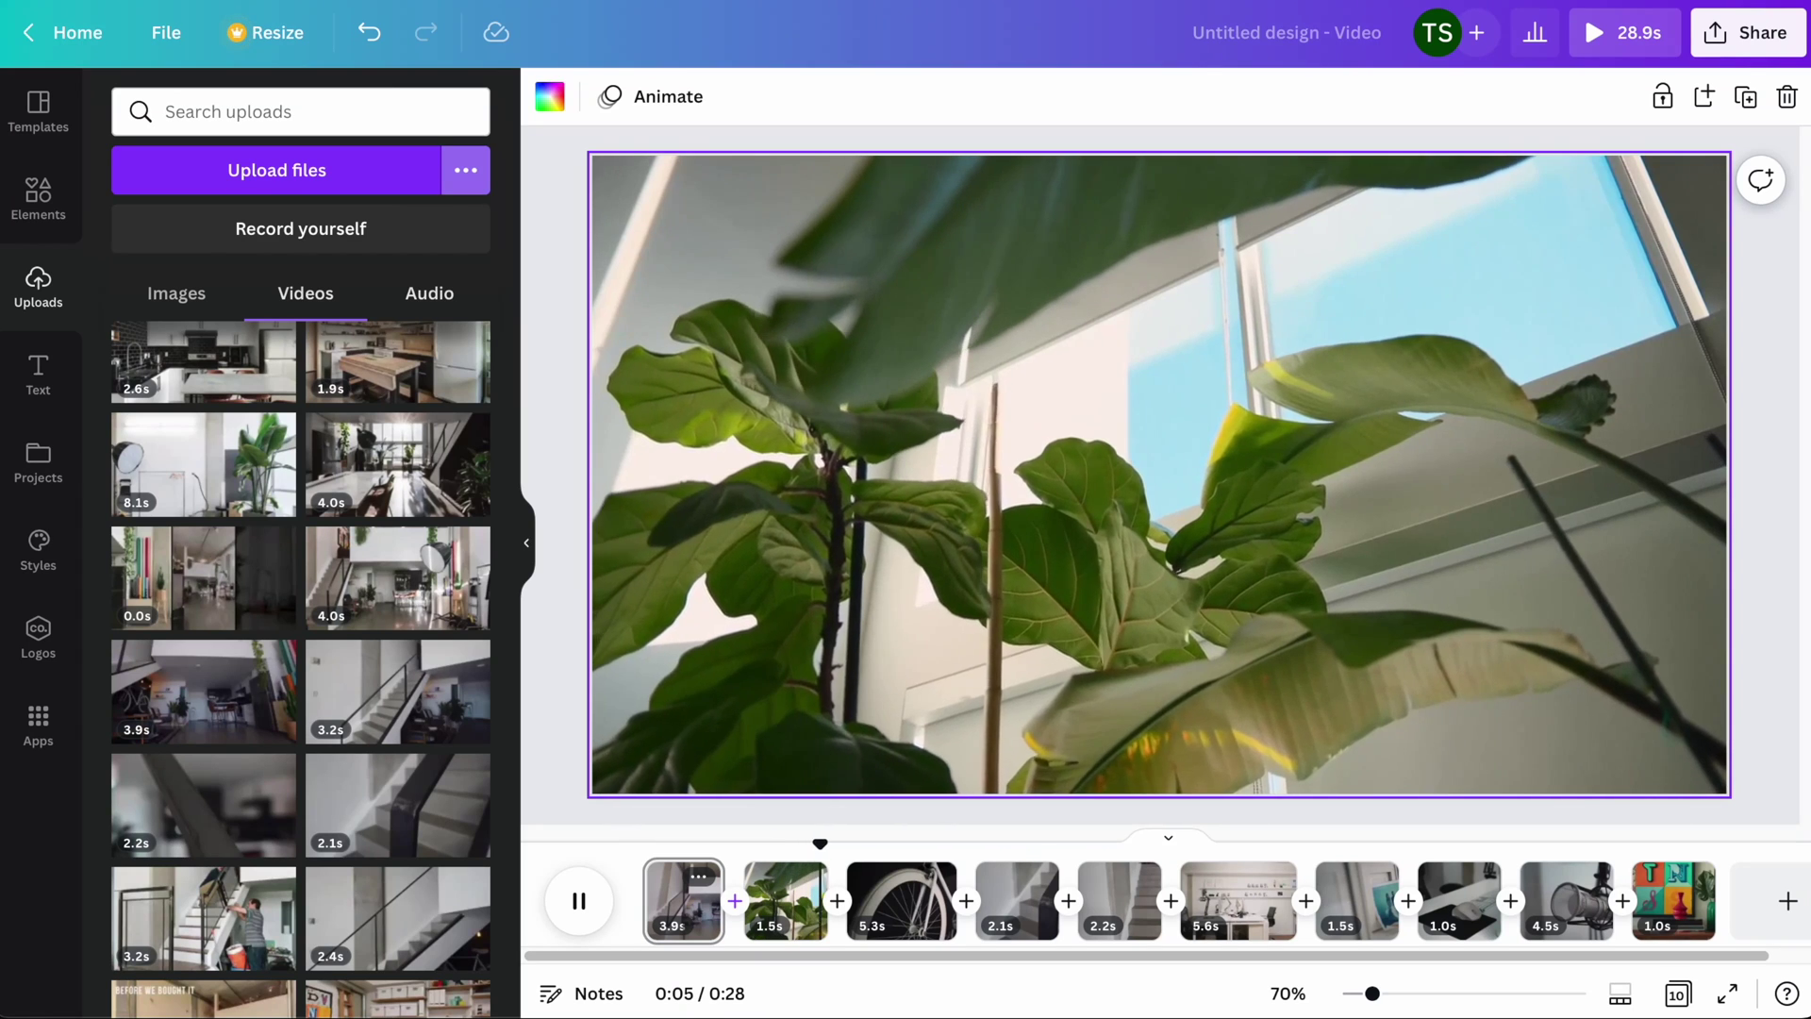
Step: Pause on the bike clip and select it, zooming the view to 174% for precise trimming
key(space)
click(894, 912)
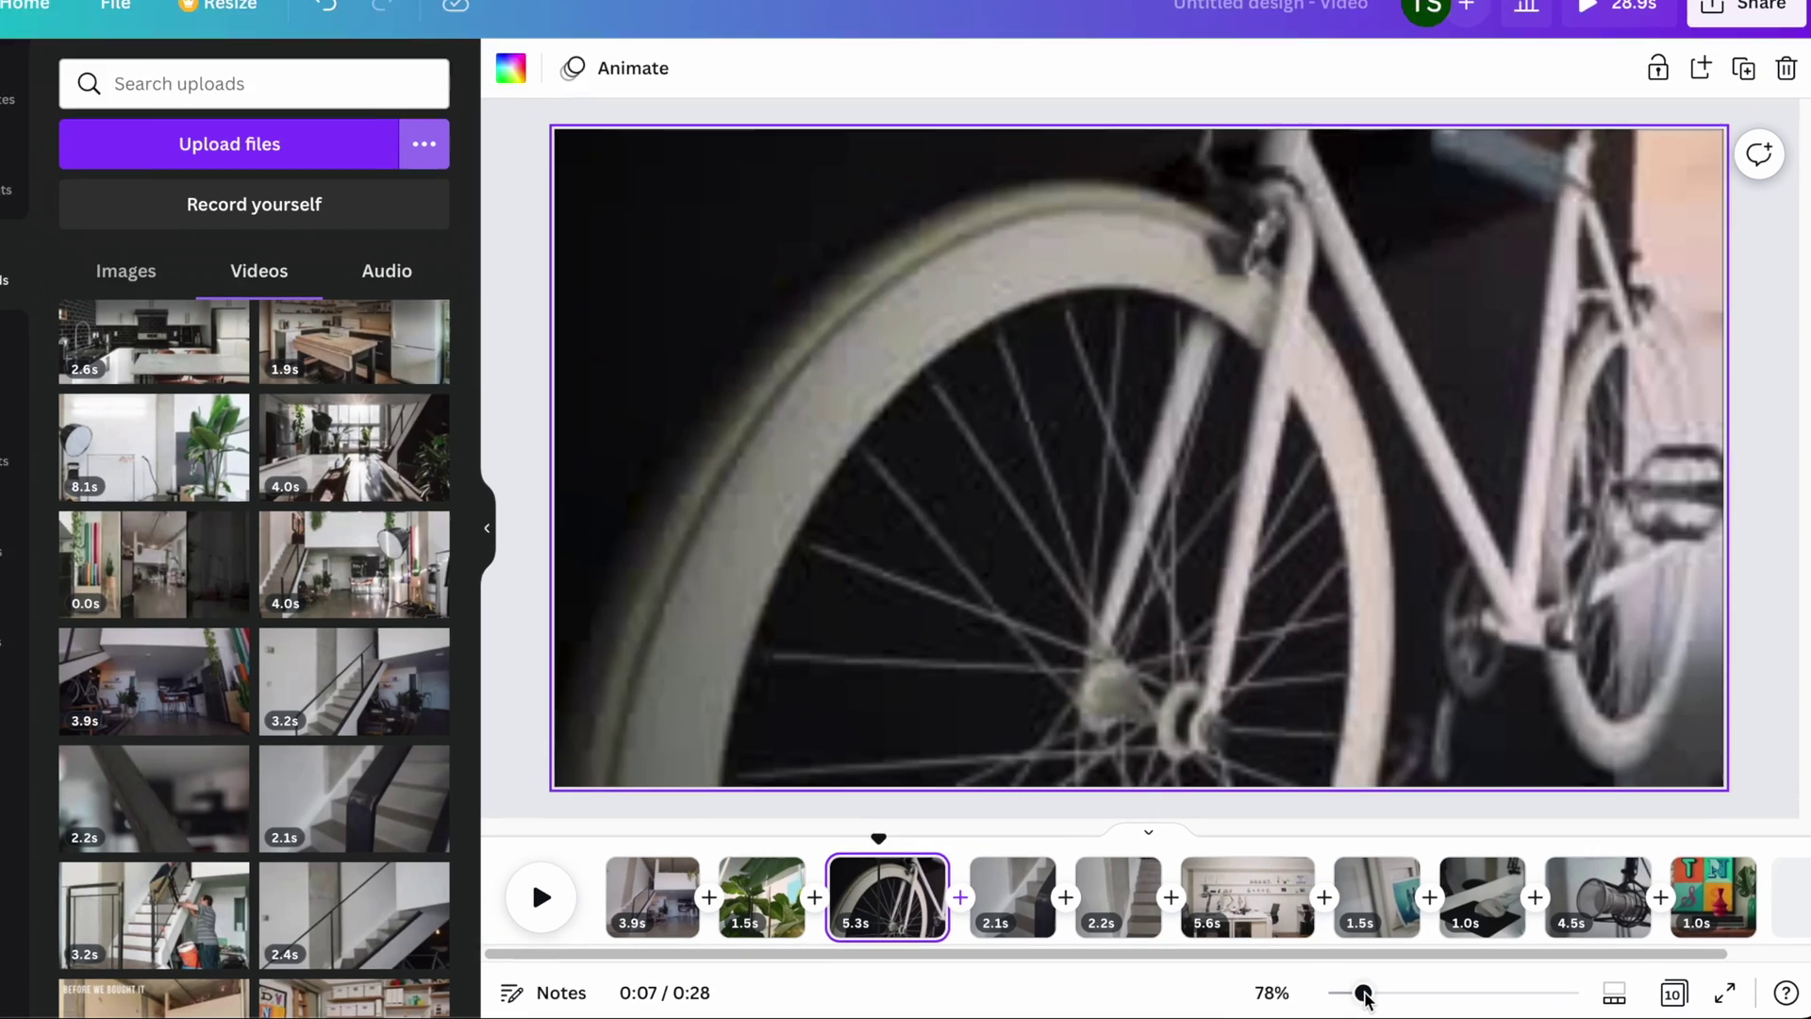
drag(1372, 994, 1420, 995)
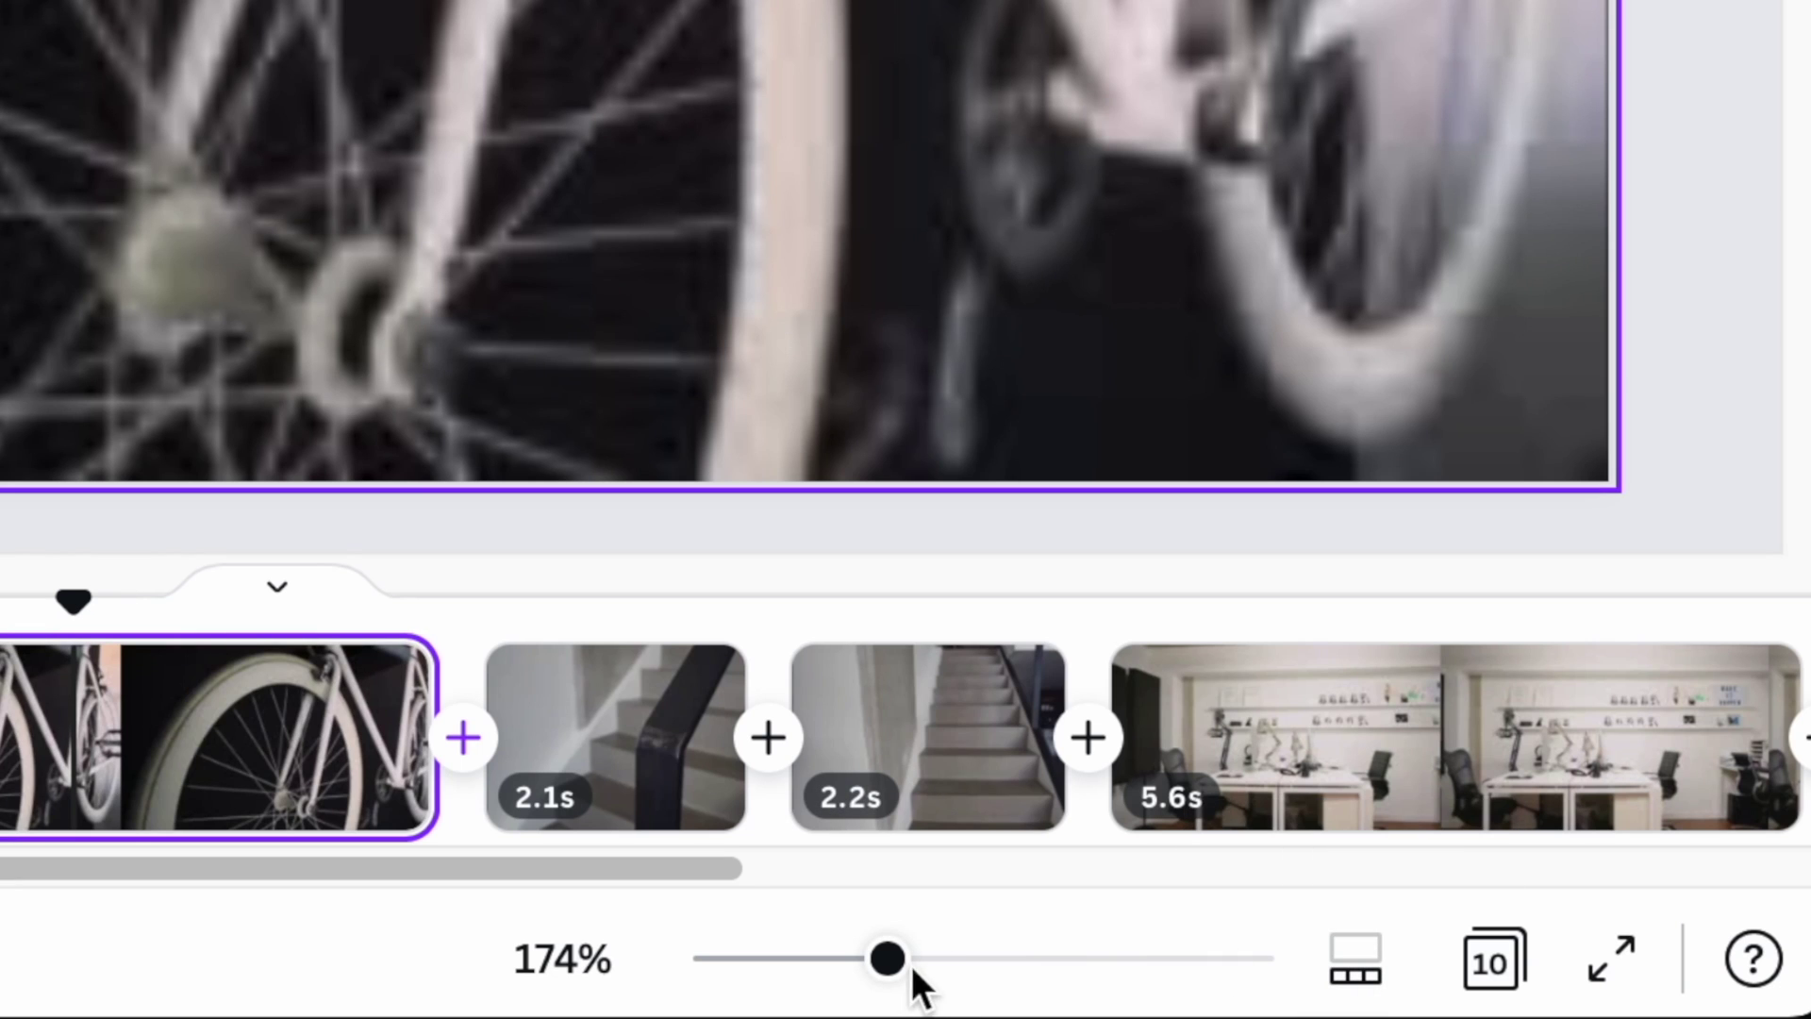
drag(911, 965, 942, 974)
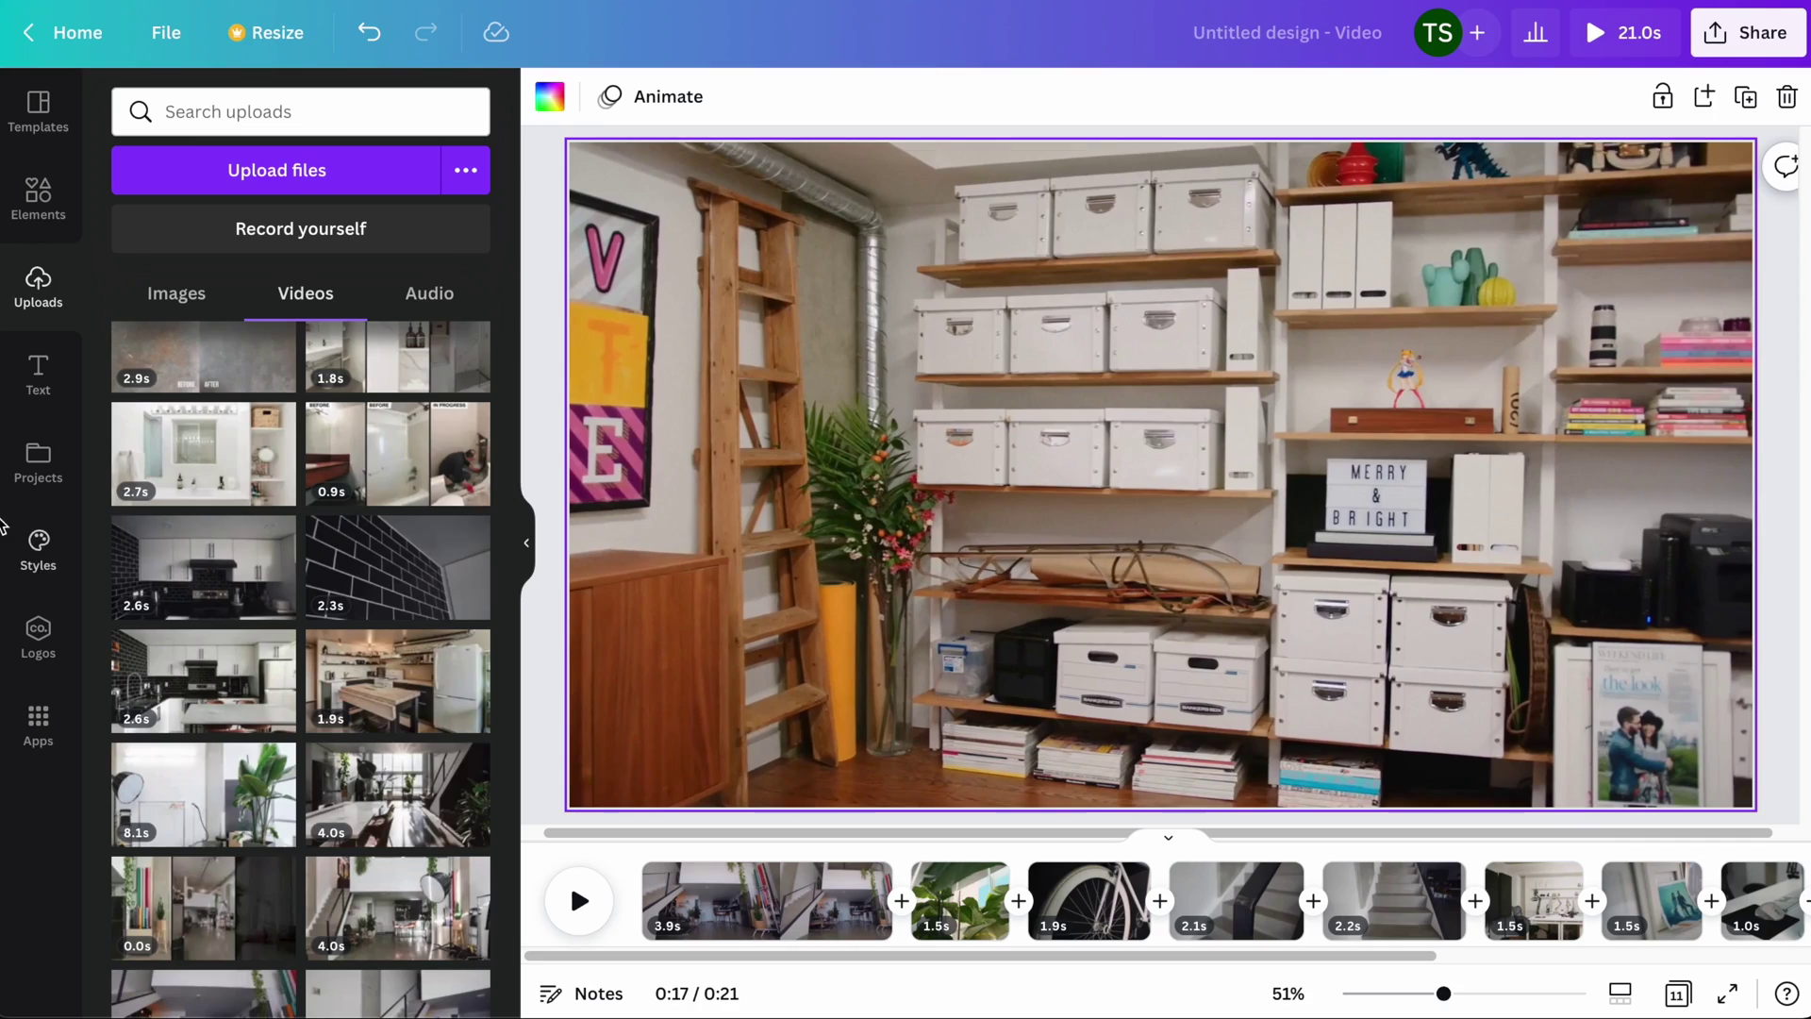
Step: Switch Uploads to the Images tab and scroll through the uploaded studio photos
click(179, 288)
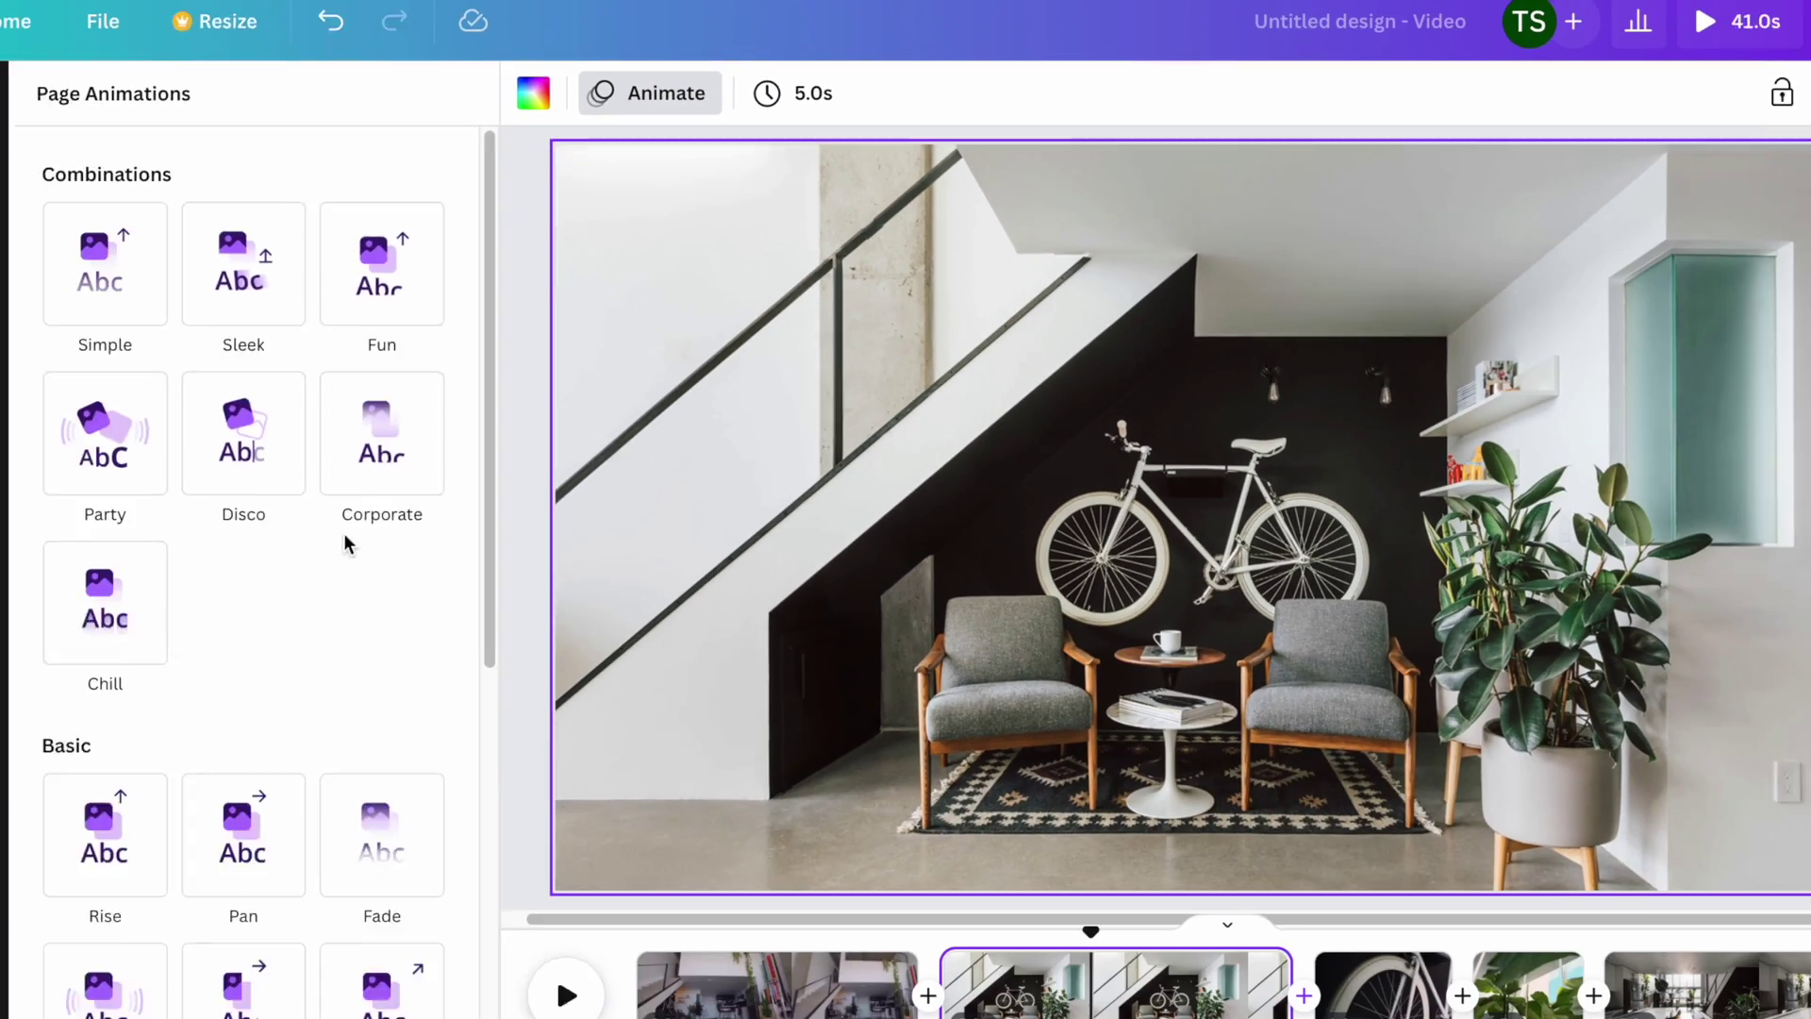
scroll(378, 509, down, 8)
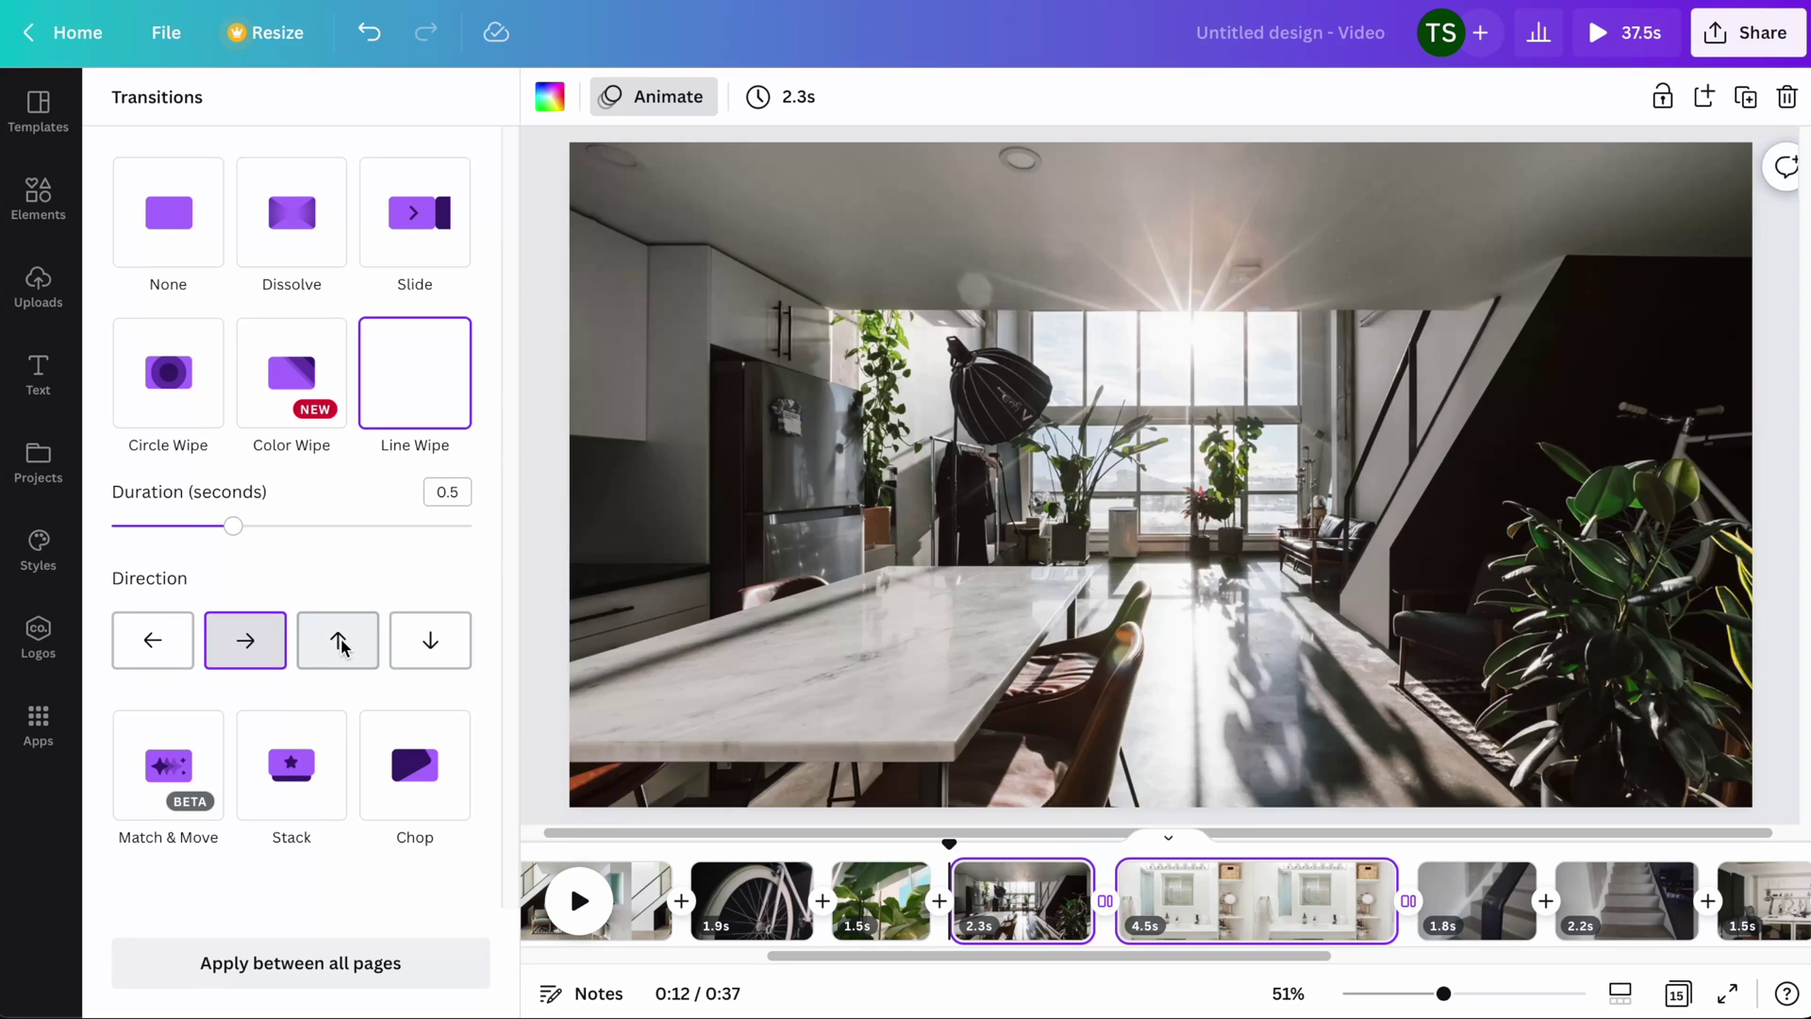
Step: Set the Line Wipe transition to wipe upward over 0.6 seconds
click(339, 644)
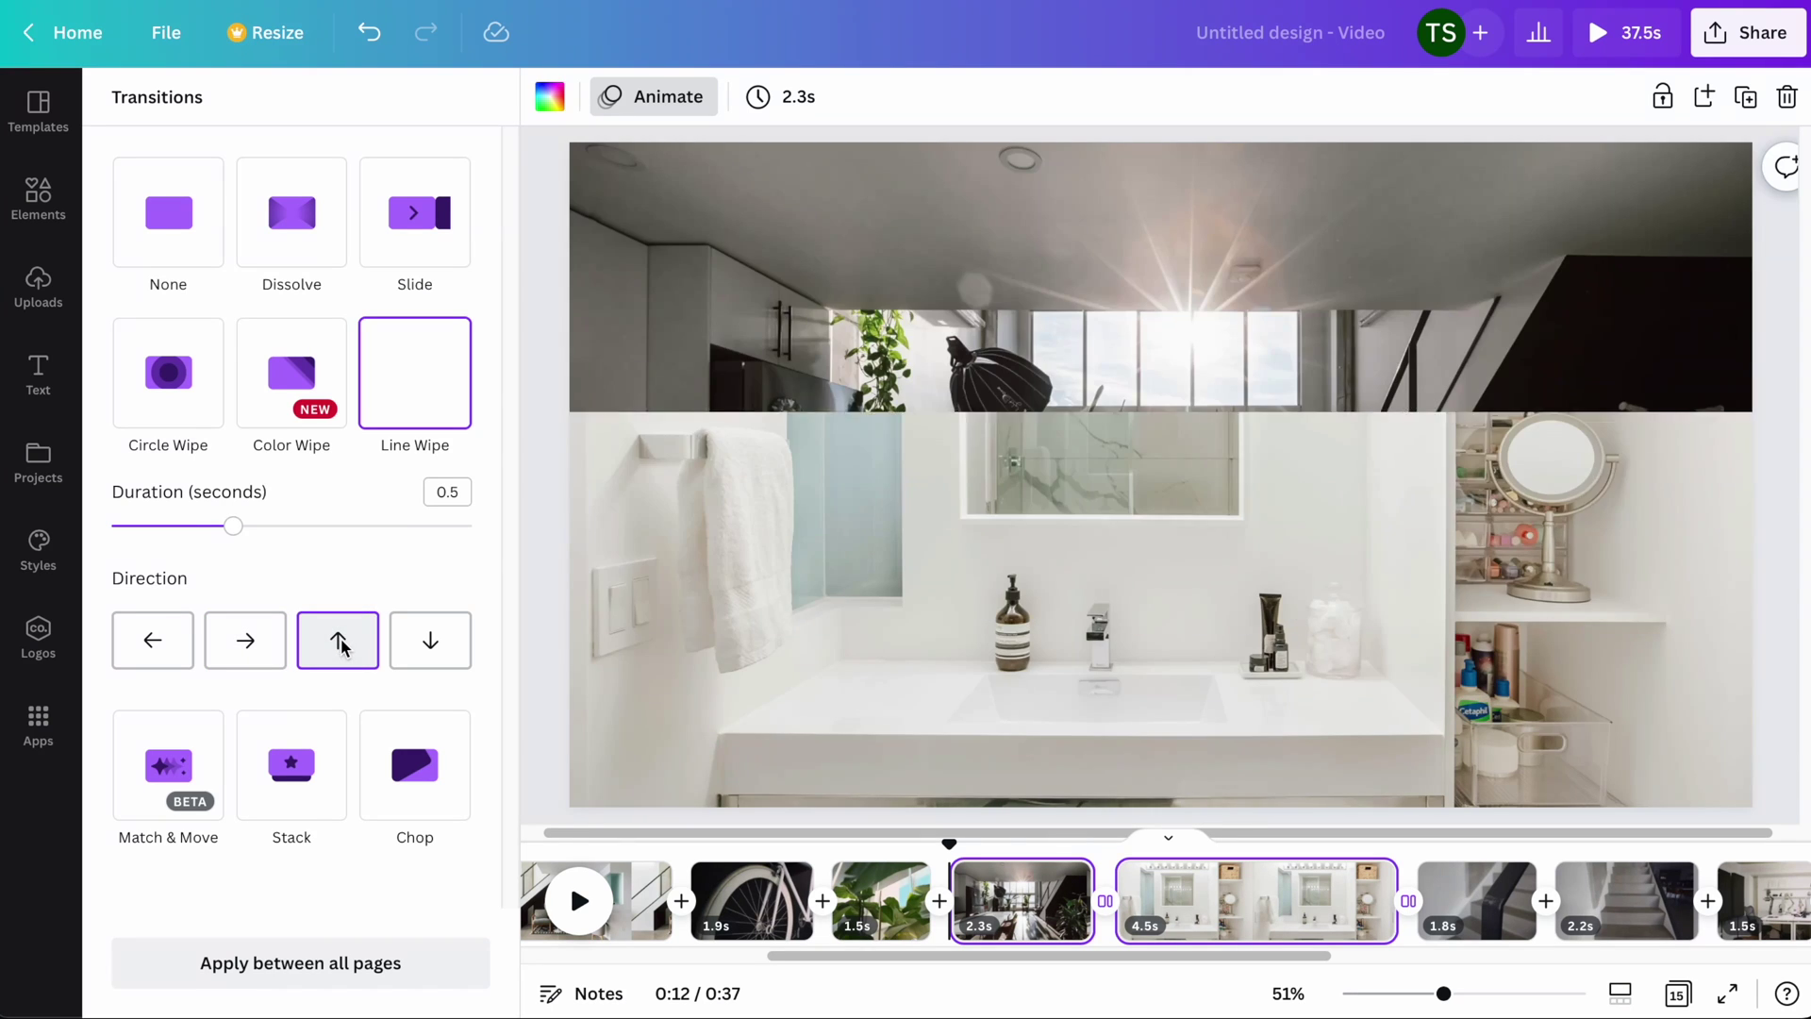
mouse_move(233, 526)
mouse_down()
mouse_move(386, 525)
mouse_move(263, 526)
mouse_up()
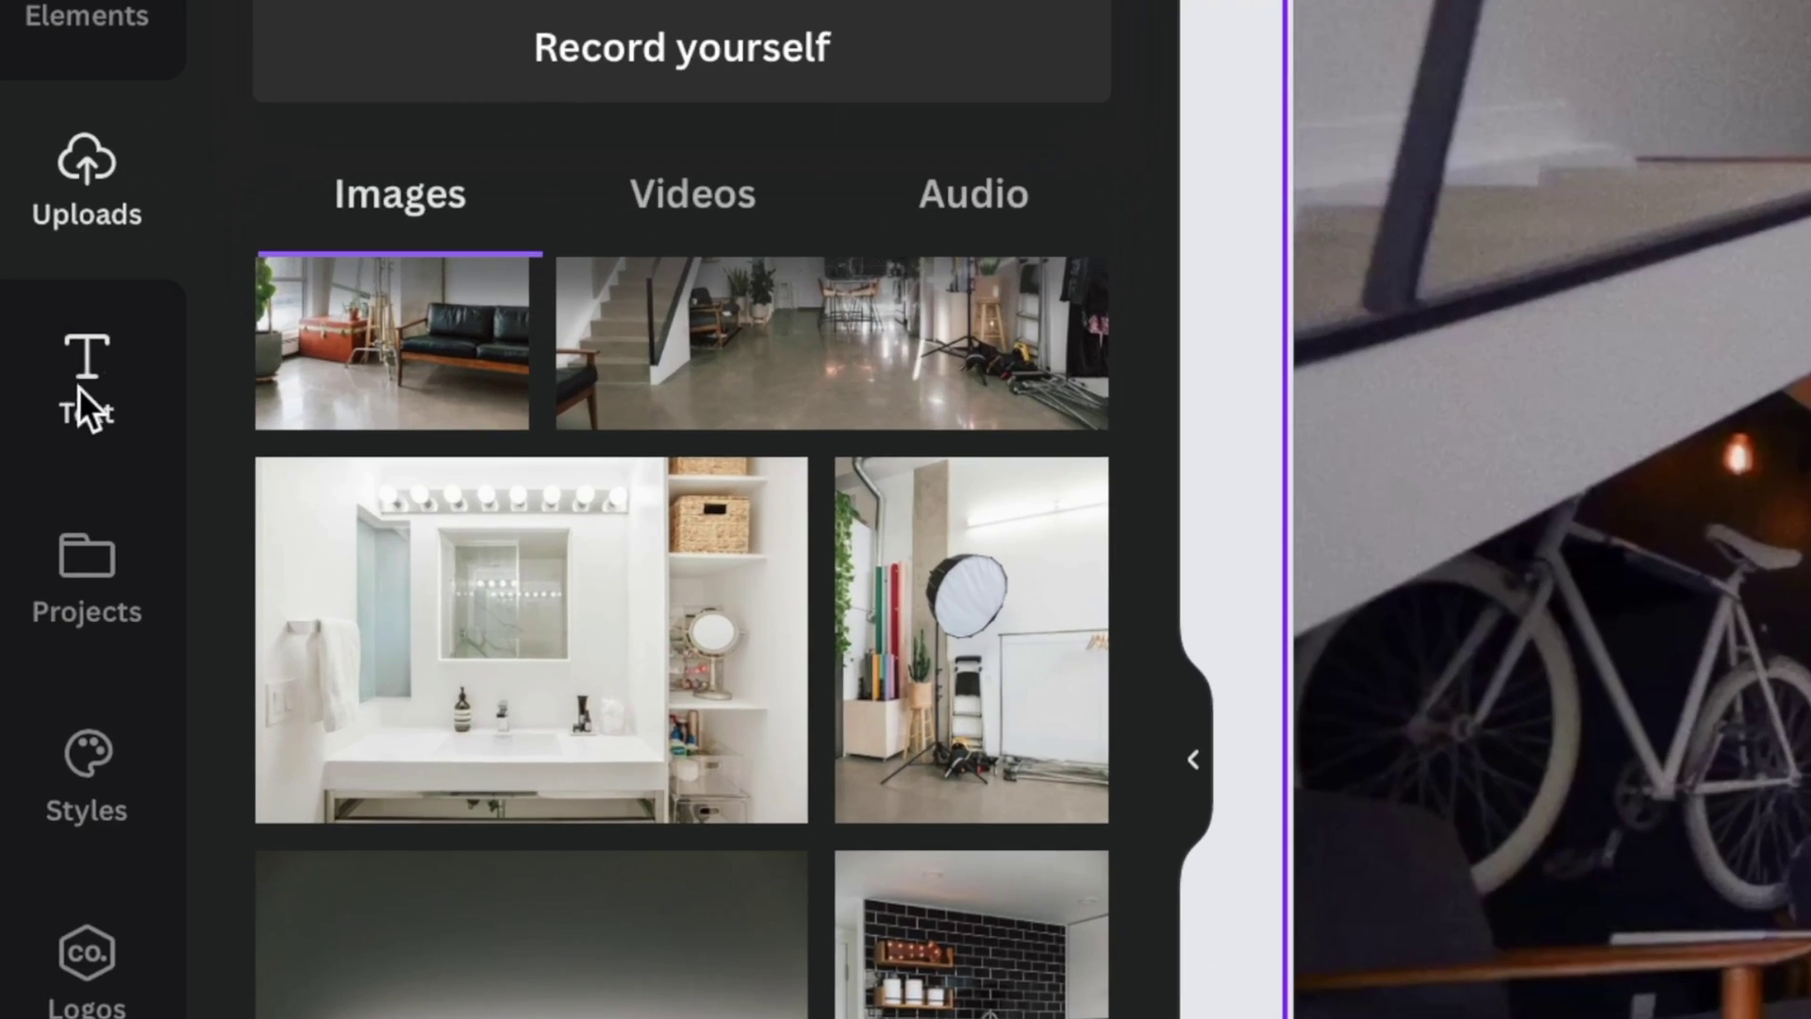
Step: Add a heading on the opening page at font size 90 in a light colour
click(36, 374)
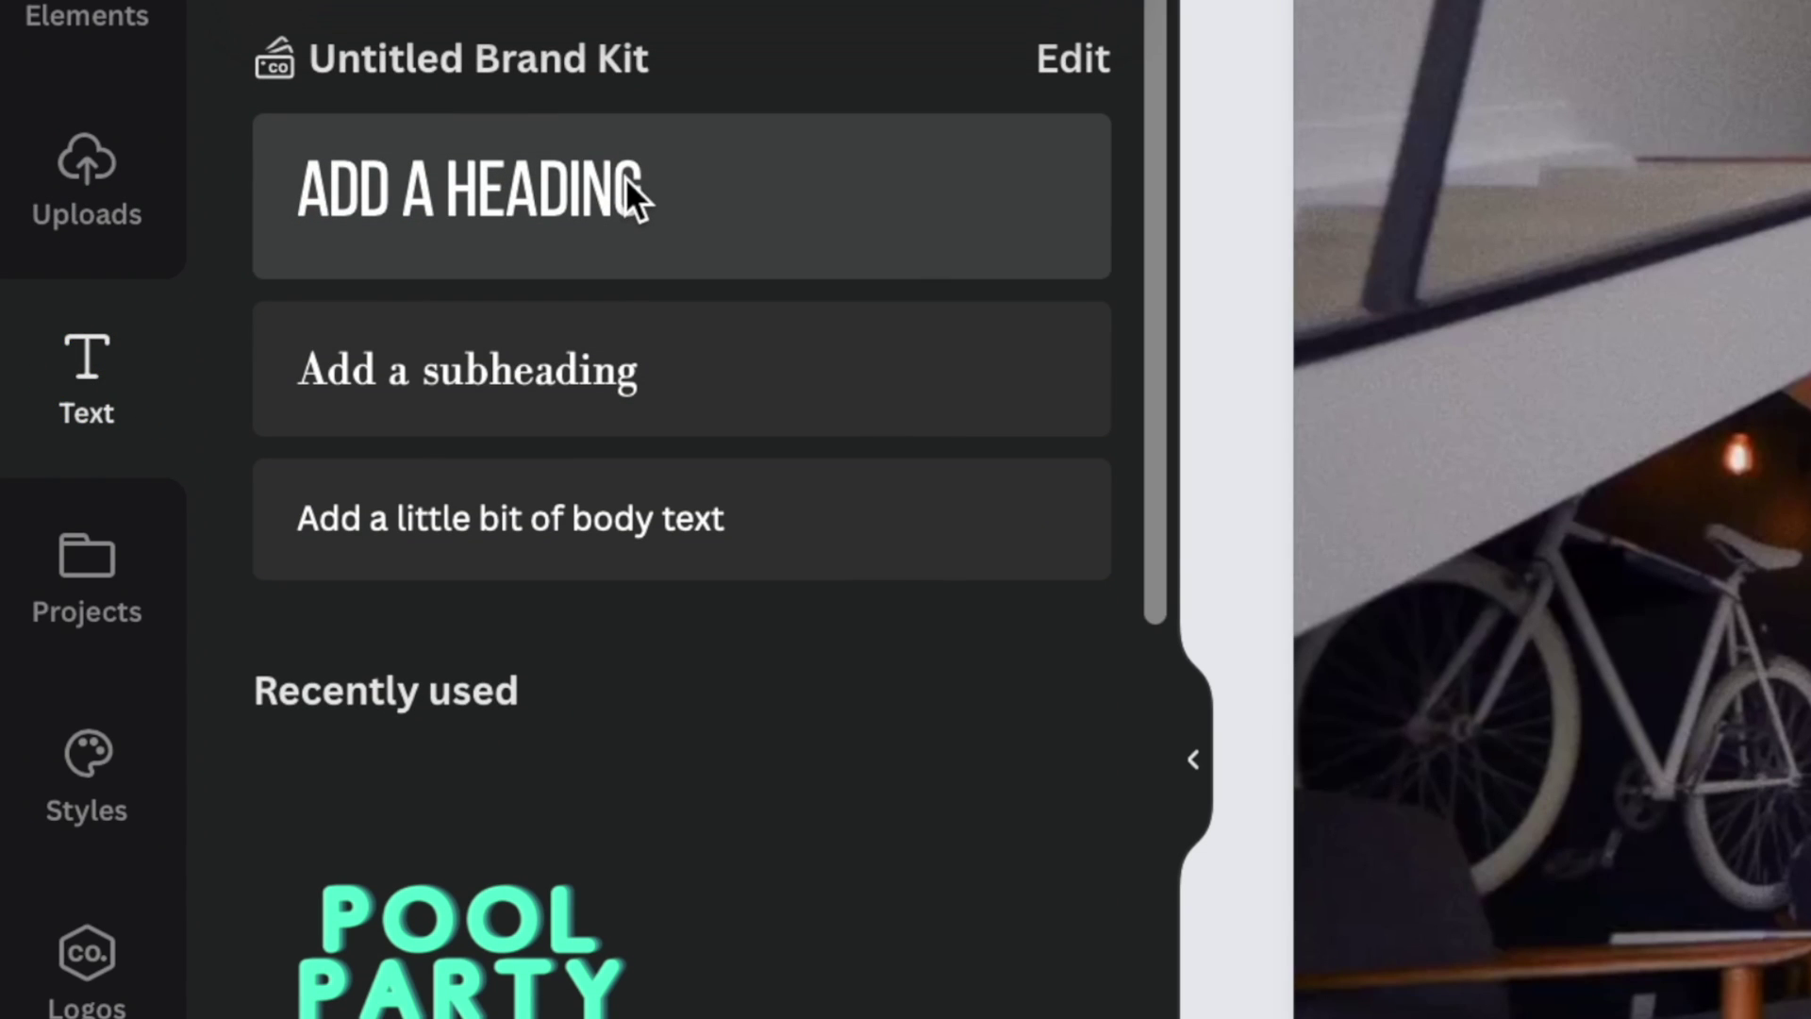
click(627, 181)
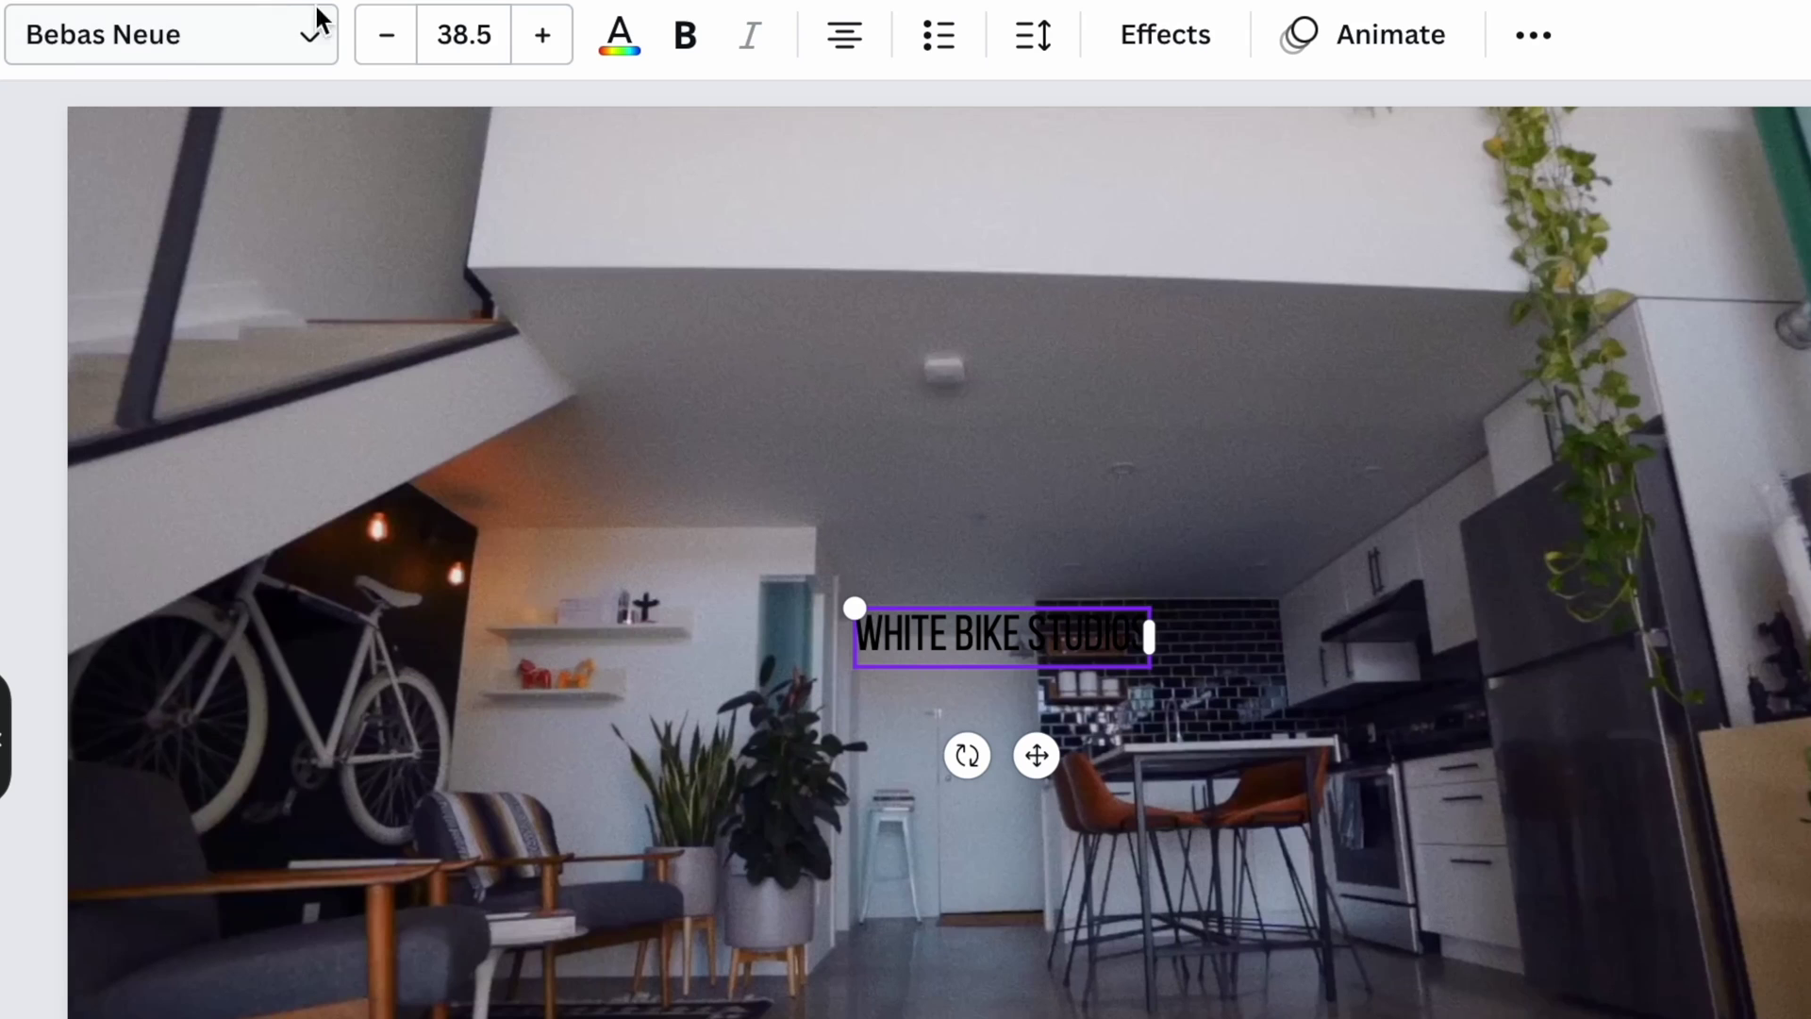
click(490, 43)
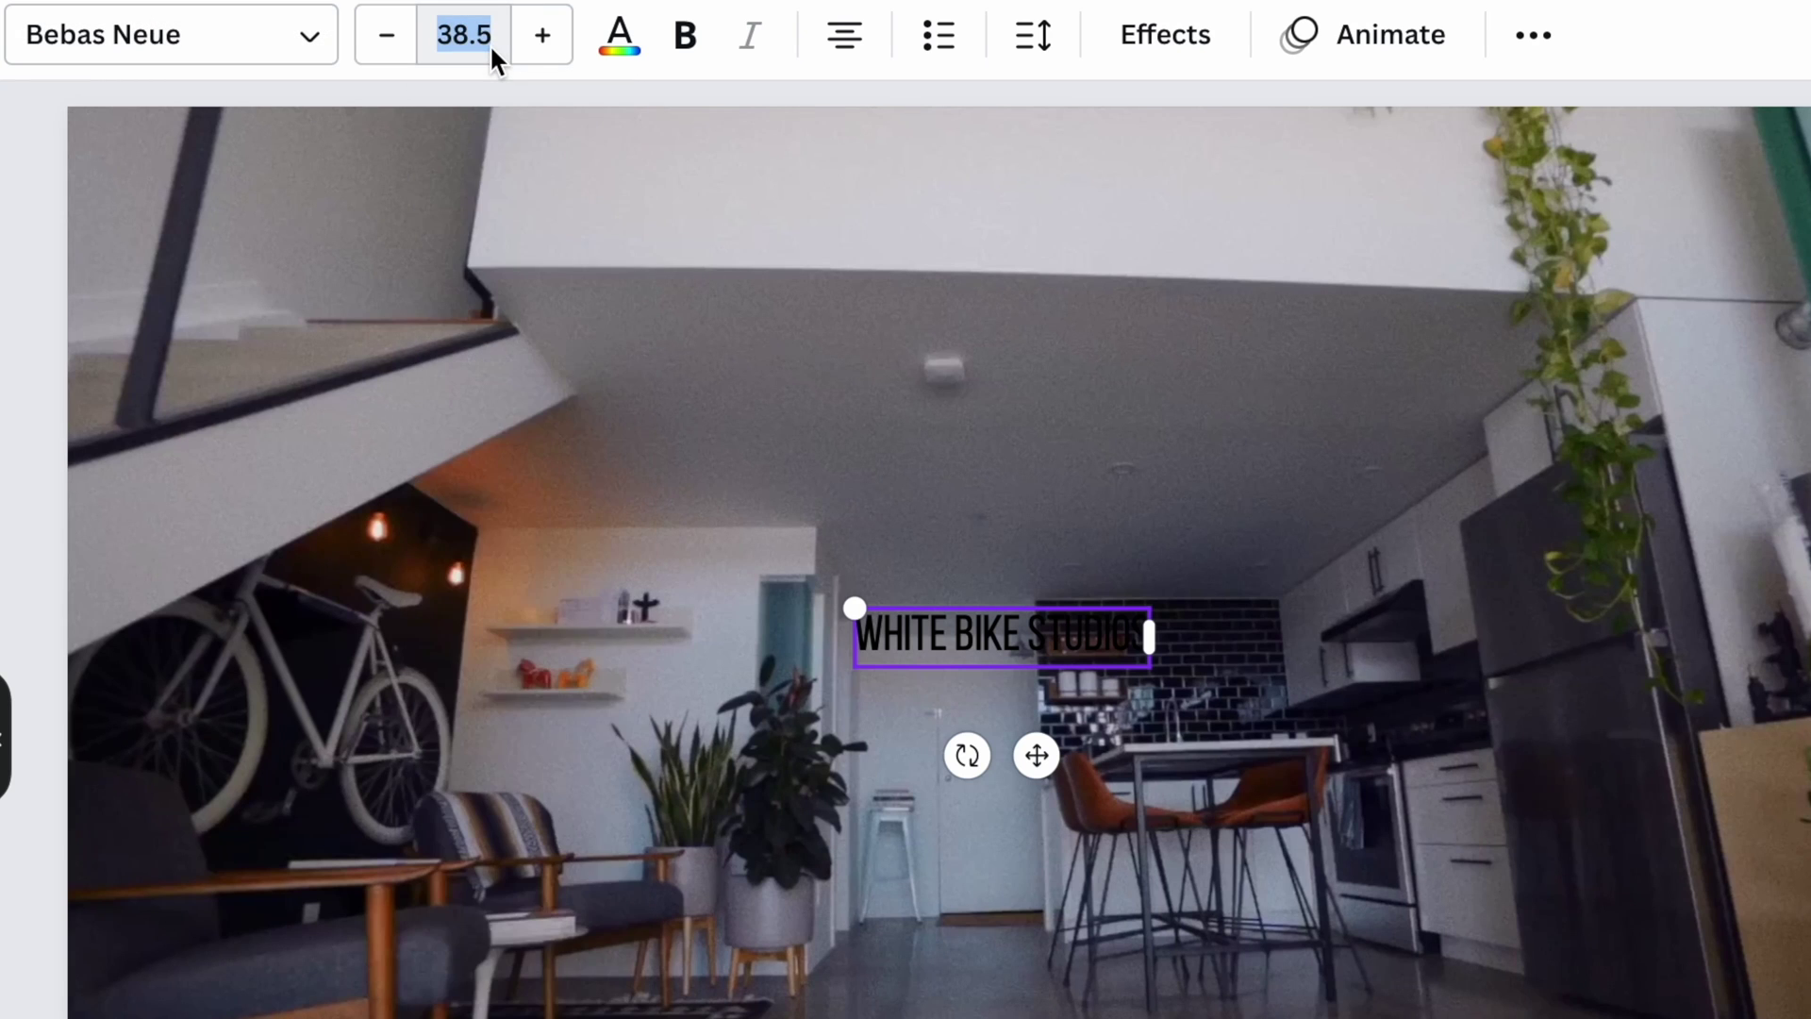
text(90)
click(619, 35)
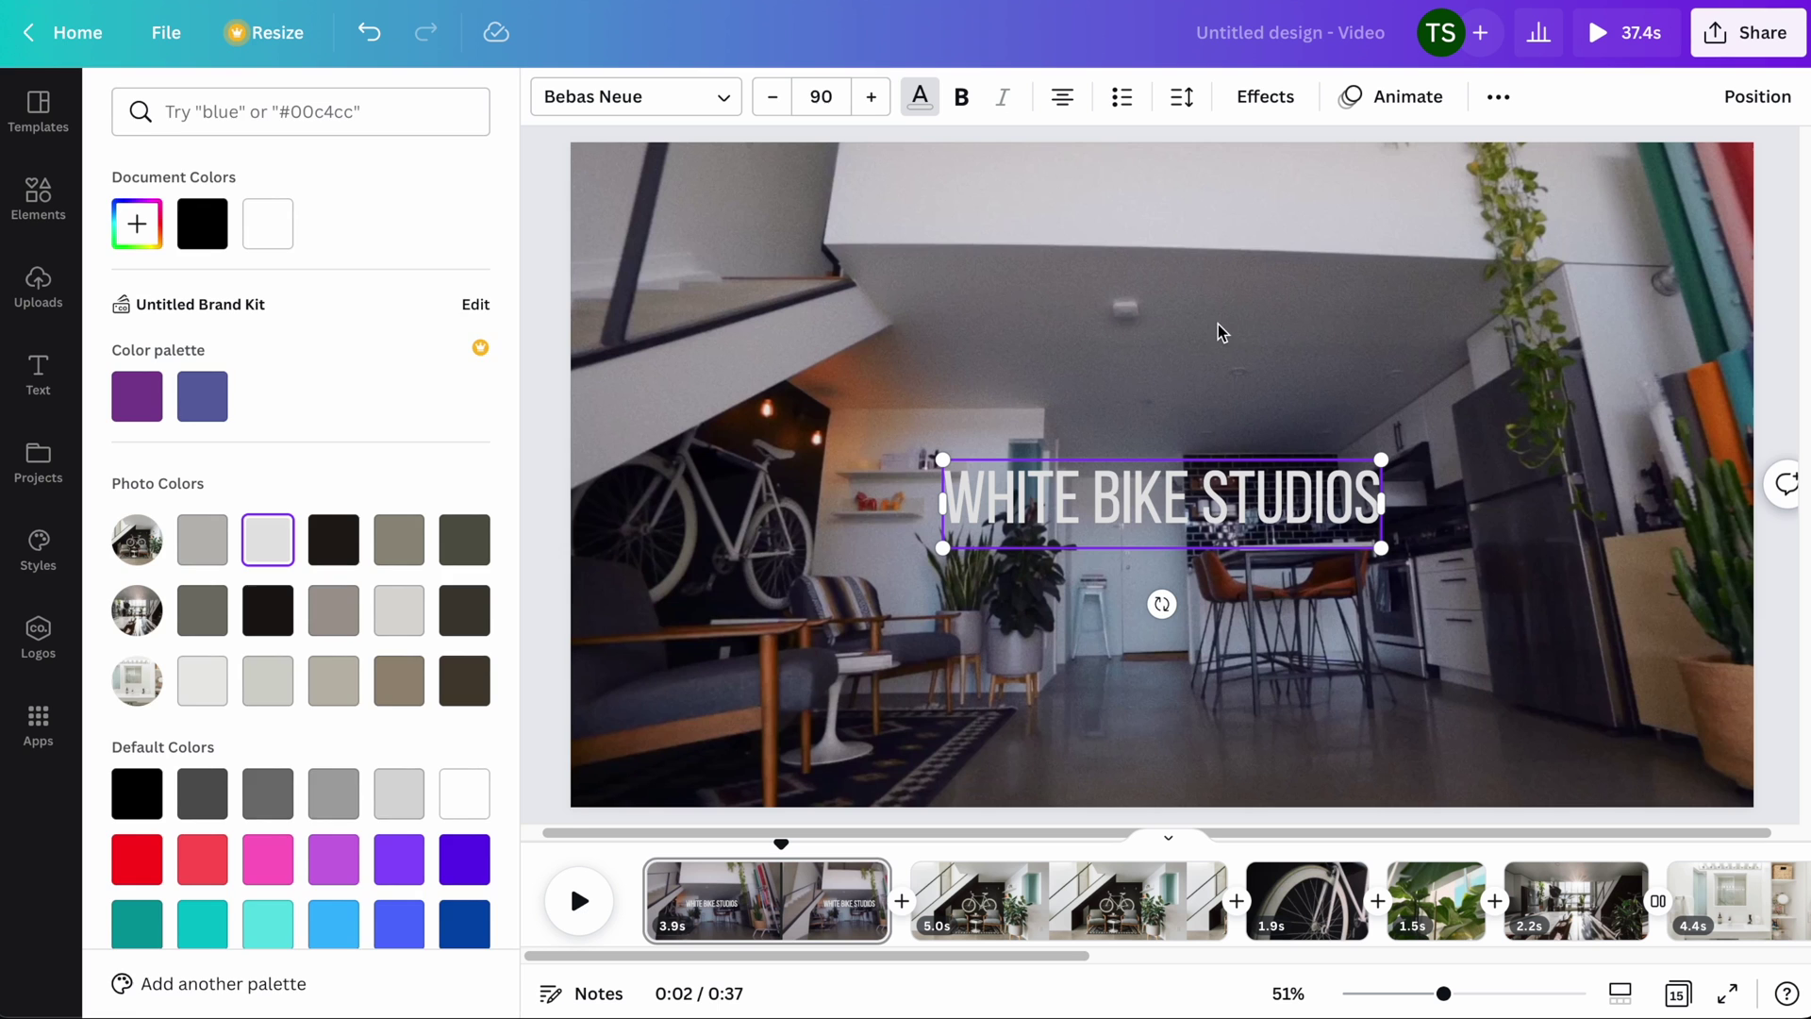
click(1335, 476)
Step: Enlarge the title to size 147, shift it left, and try the Skate animation
drag(1381, 459, 1657, 392)
drag(1484, 471, 1353, 492)
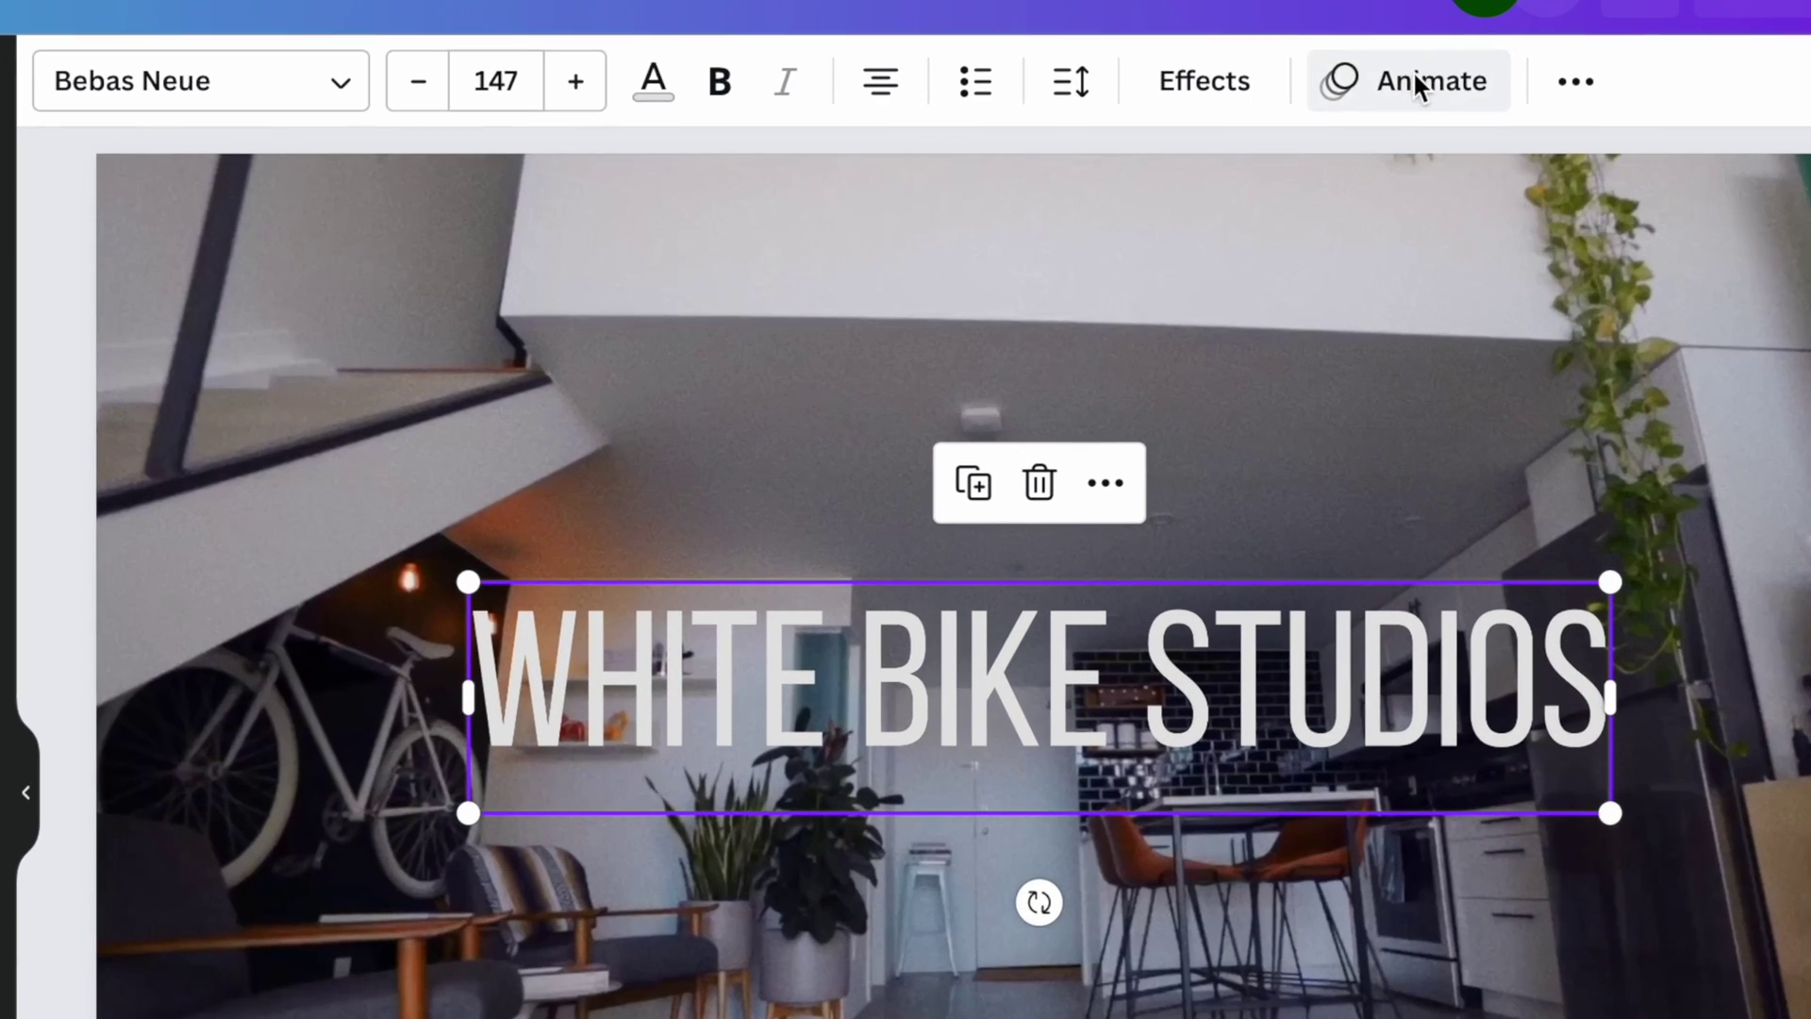
click(1417, 85)
click(414, 454)
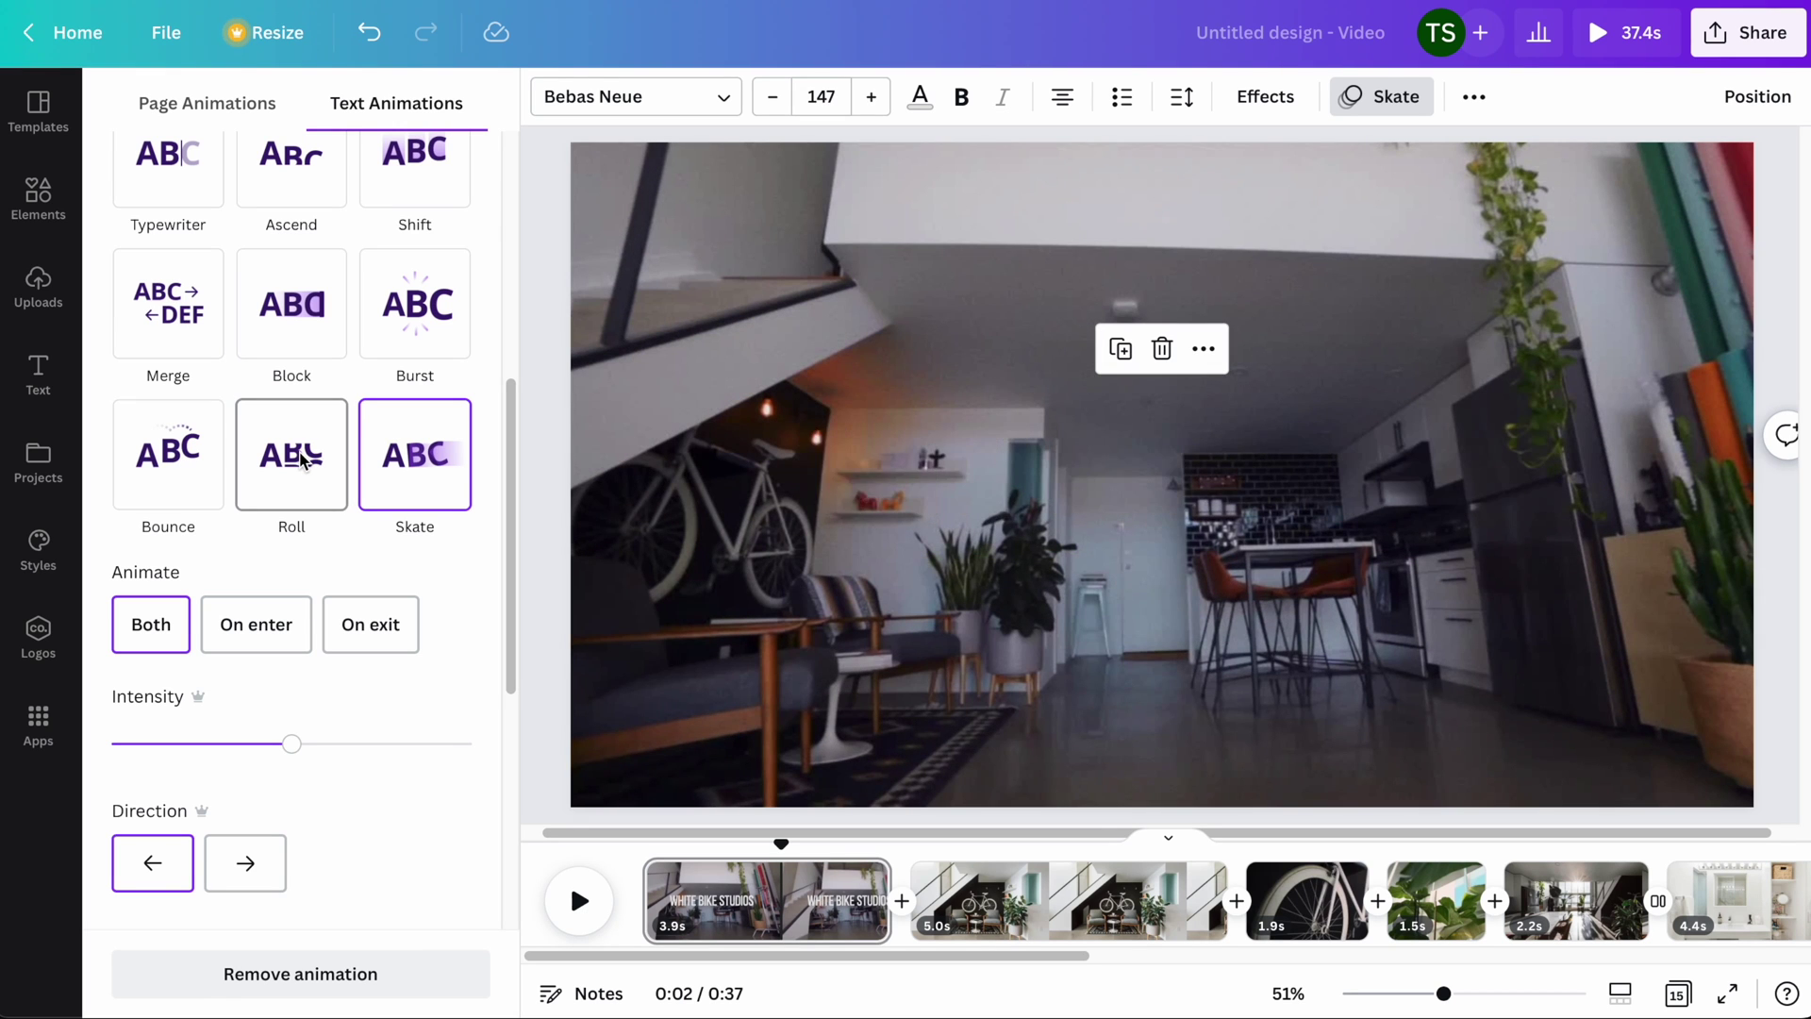
Step: Switch the title's animation to Spread and play the video from the start
scroll(300, 457, down, 6)
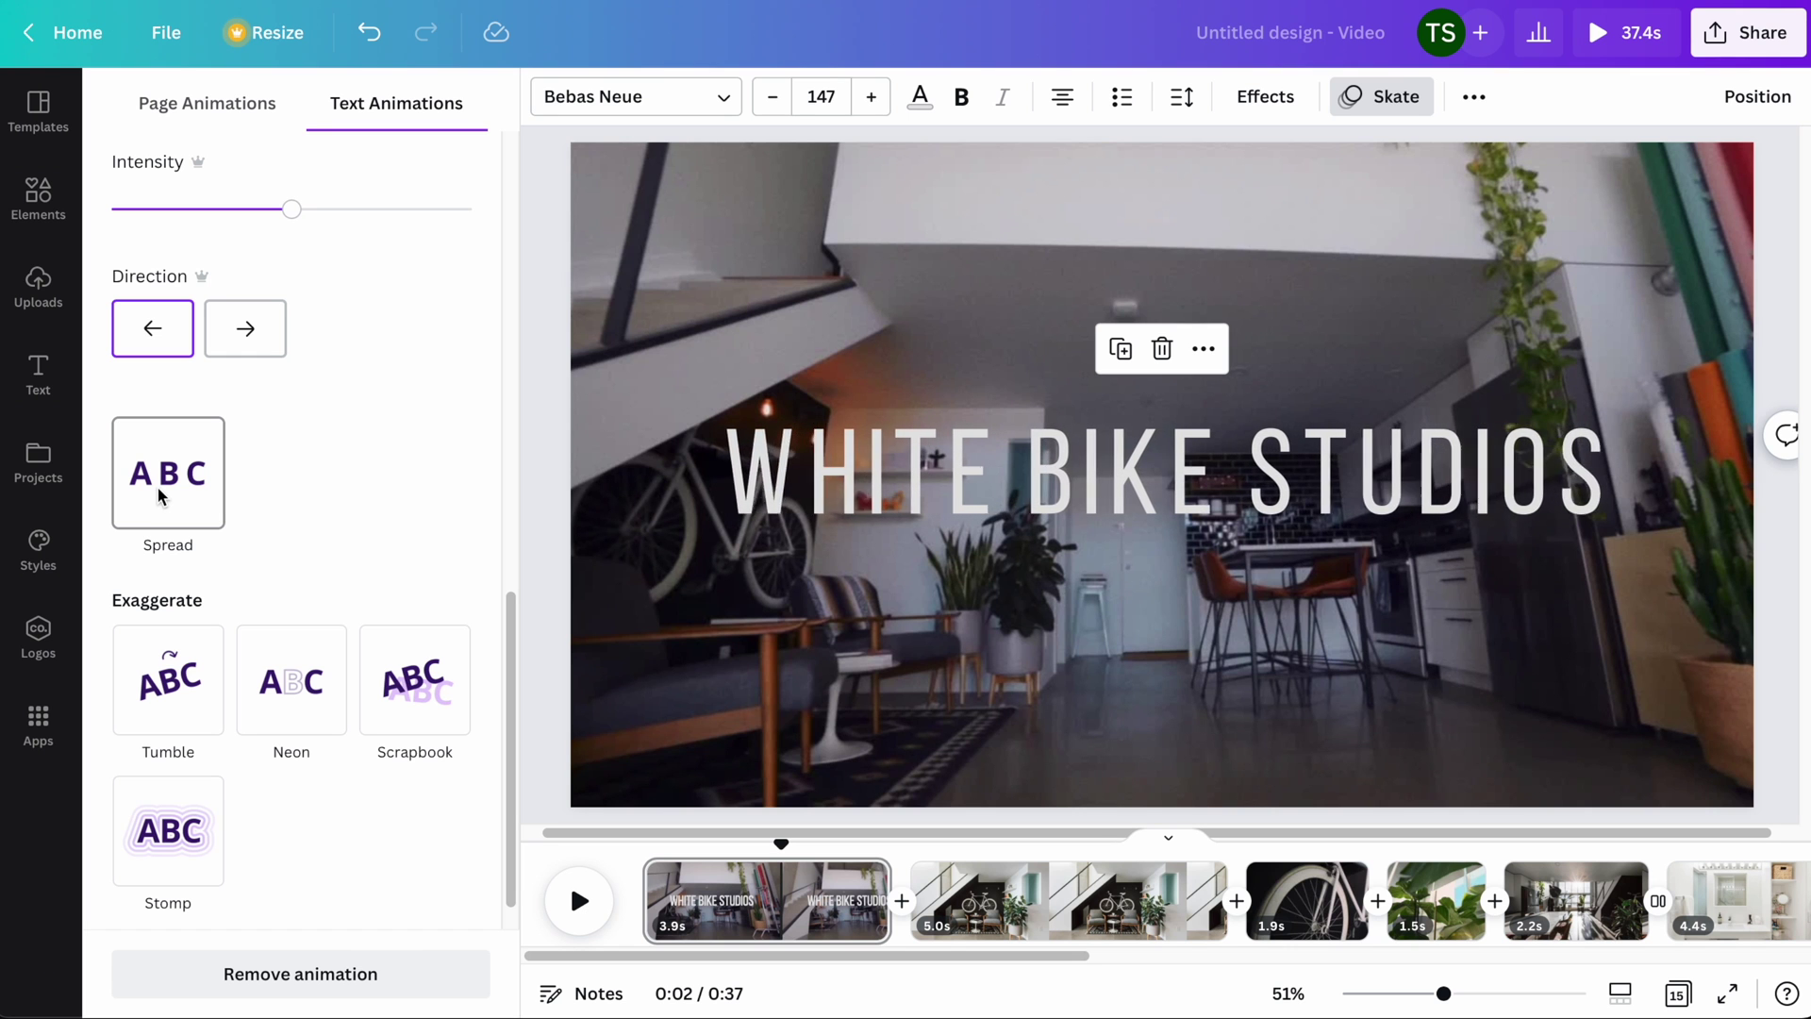
click(160, 495)
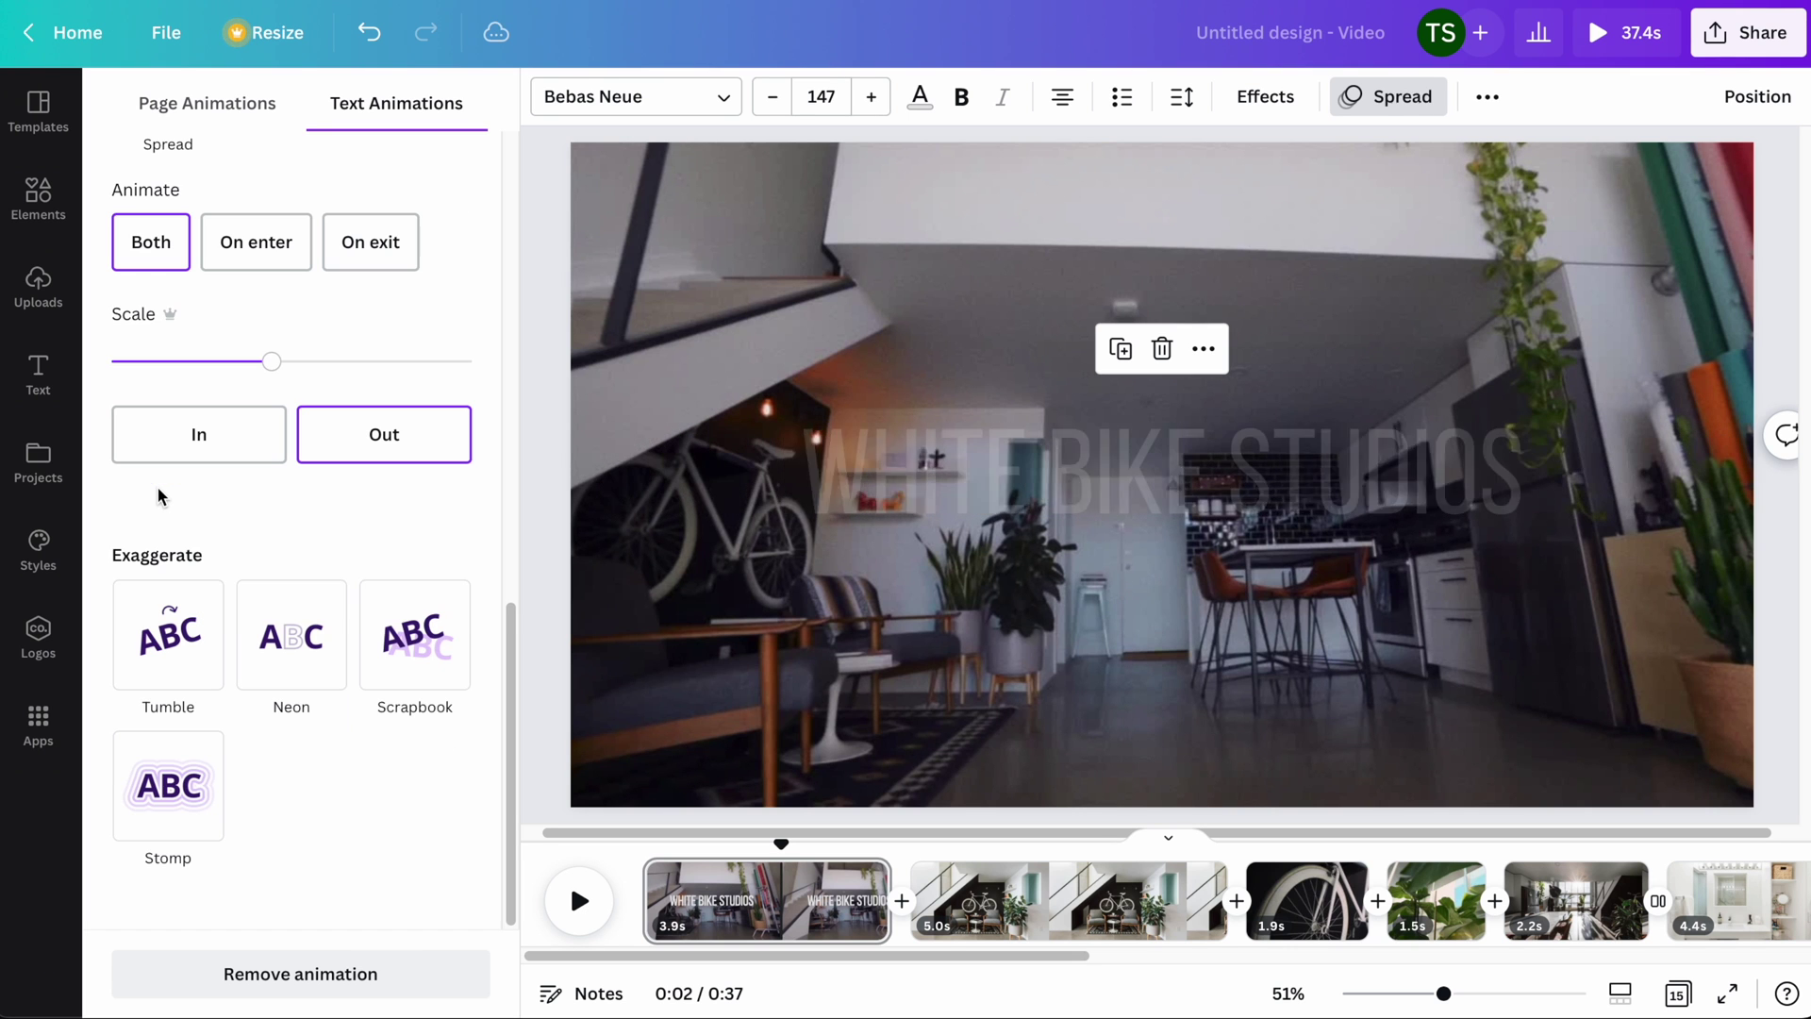
key(space)
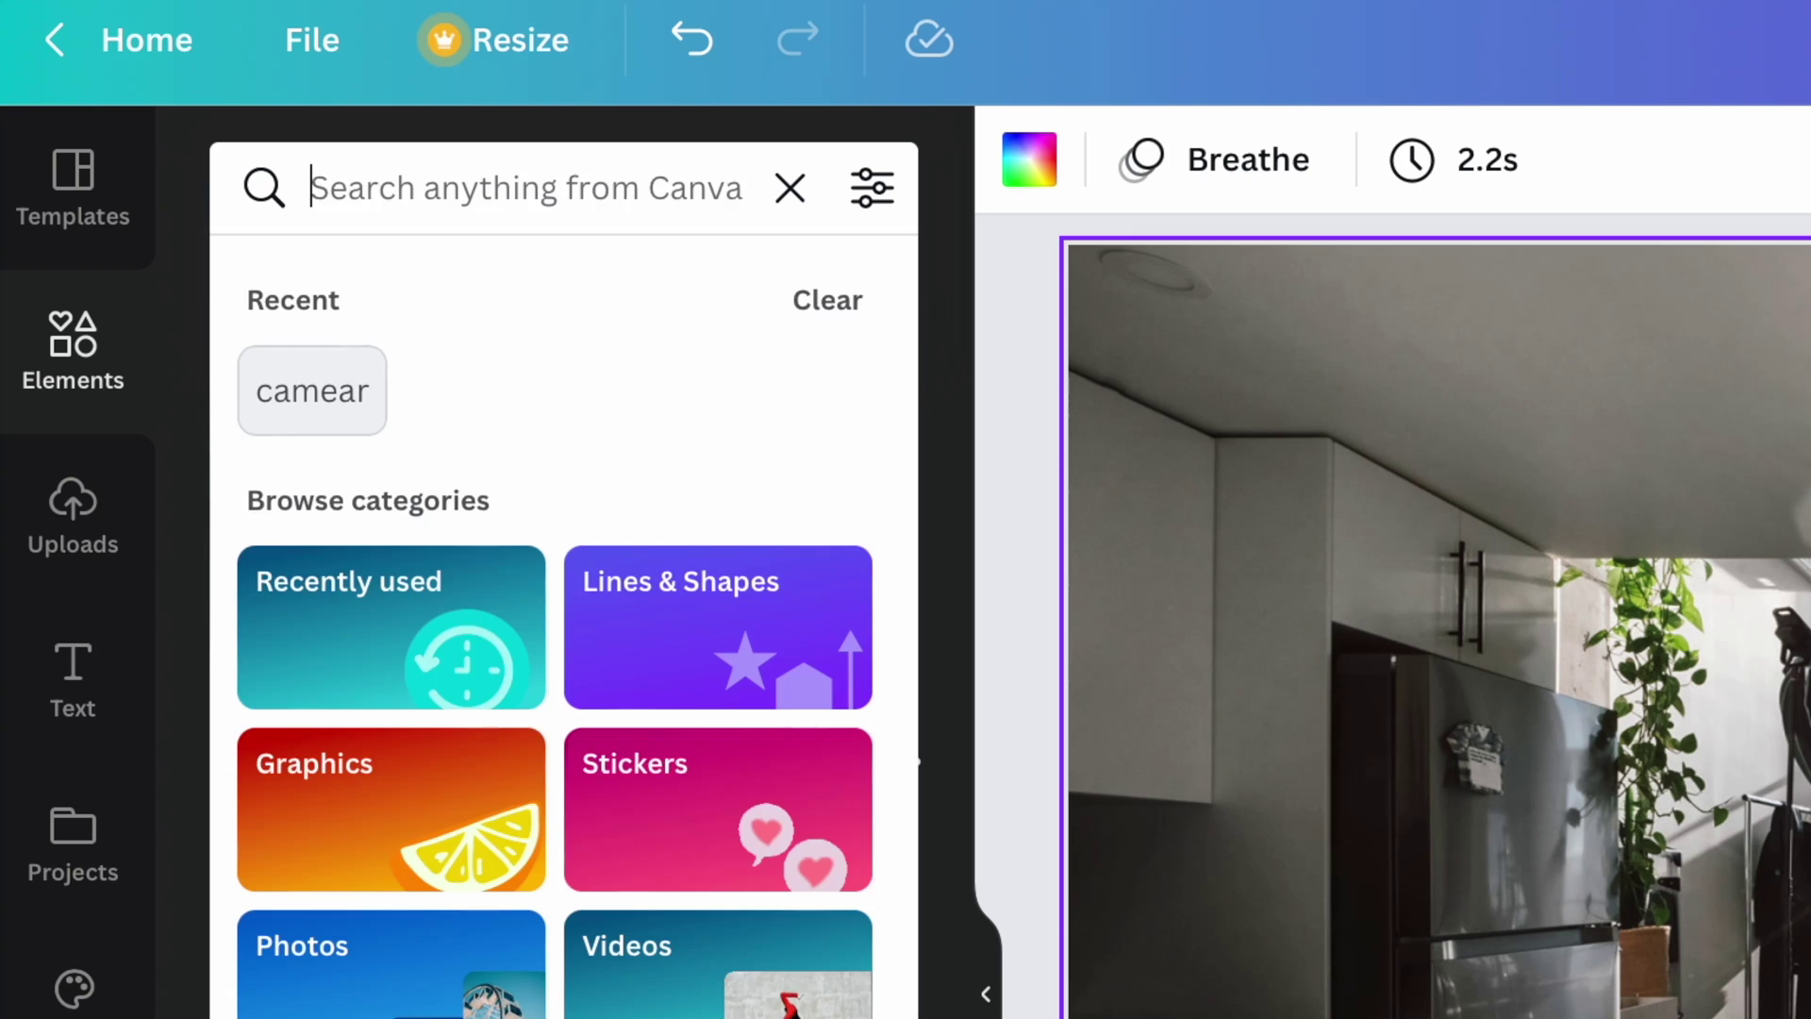
Step: Search Elements for 'camera' and browse all the camera graphics
text(camera)
key(Return)
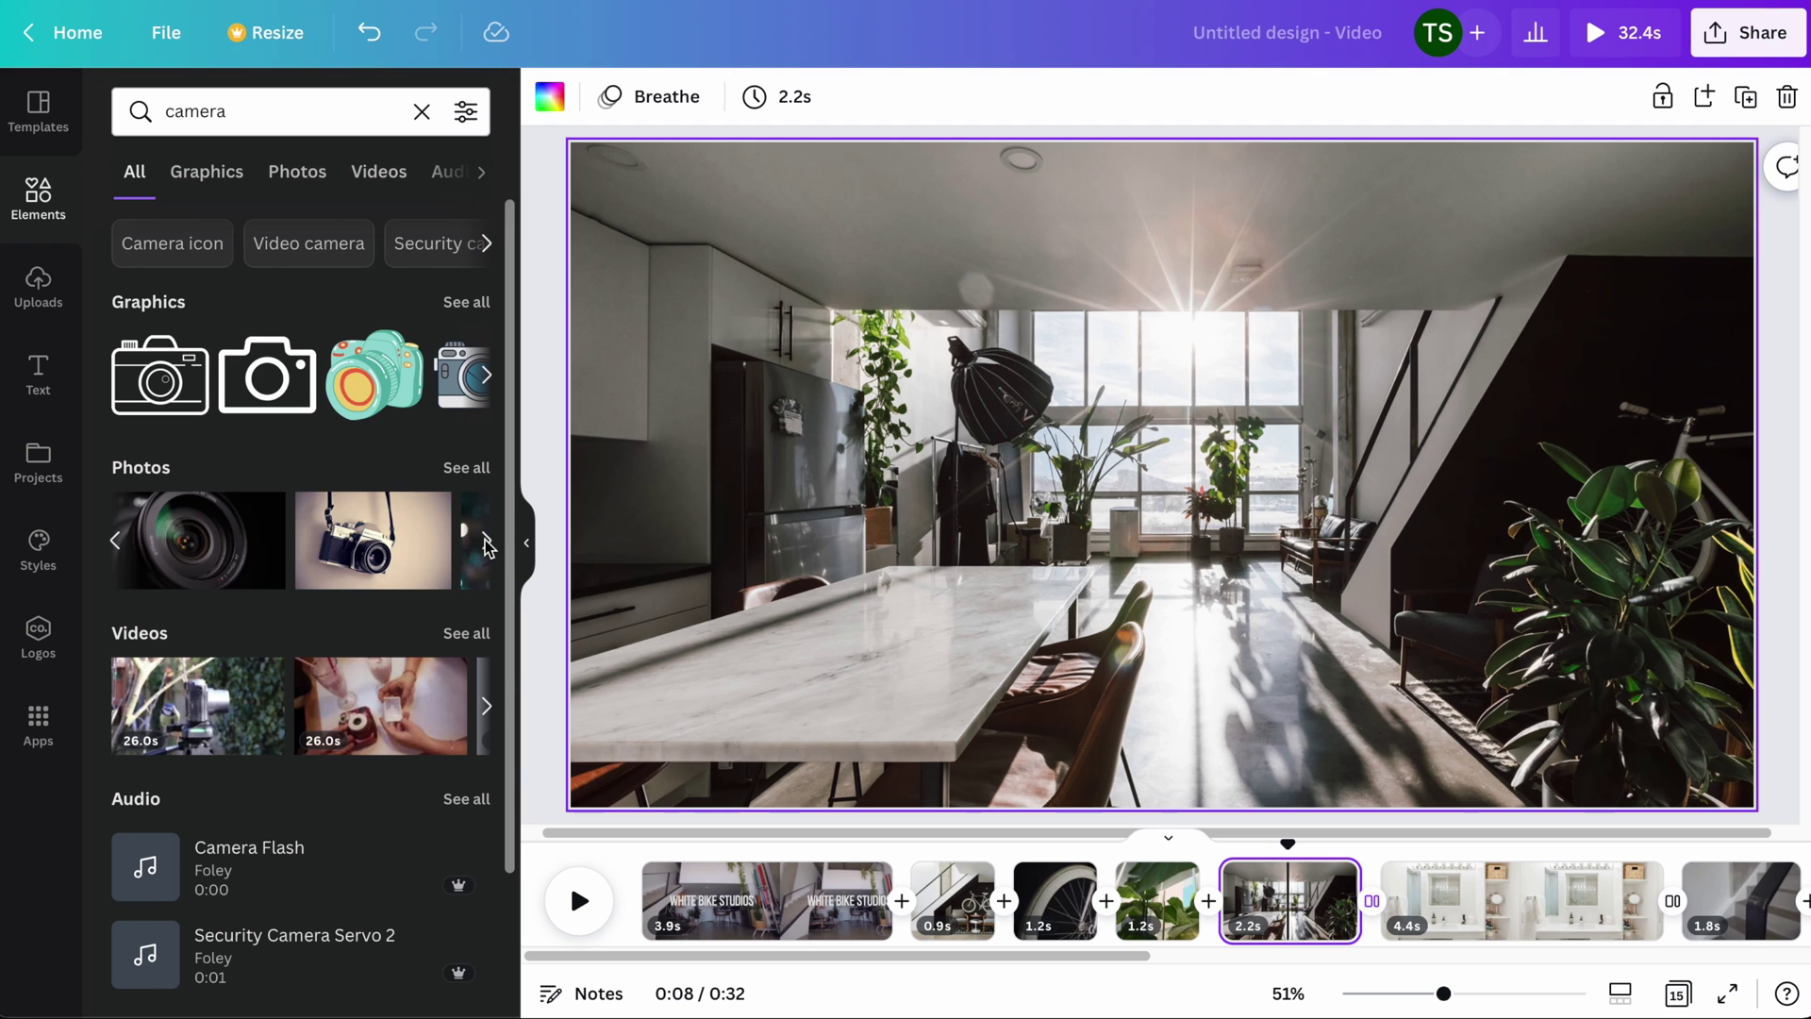
click(486, 540)
click(487, 709)
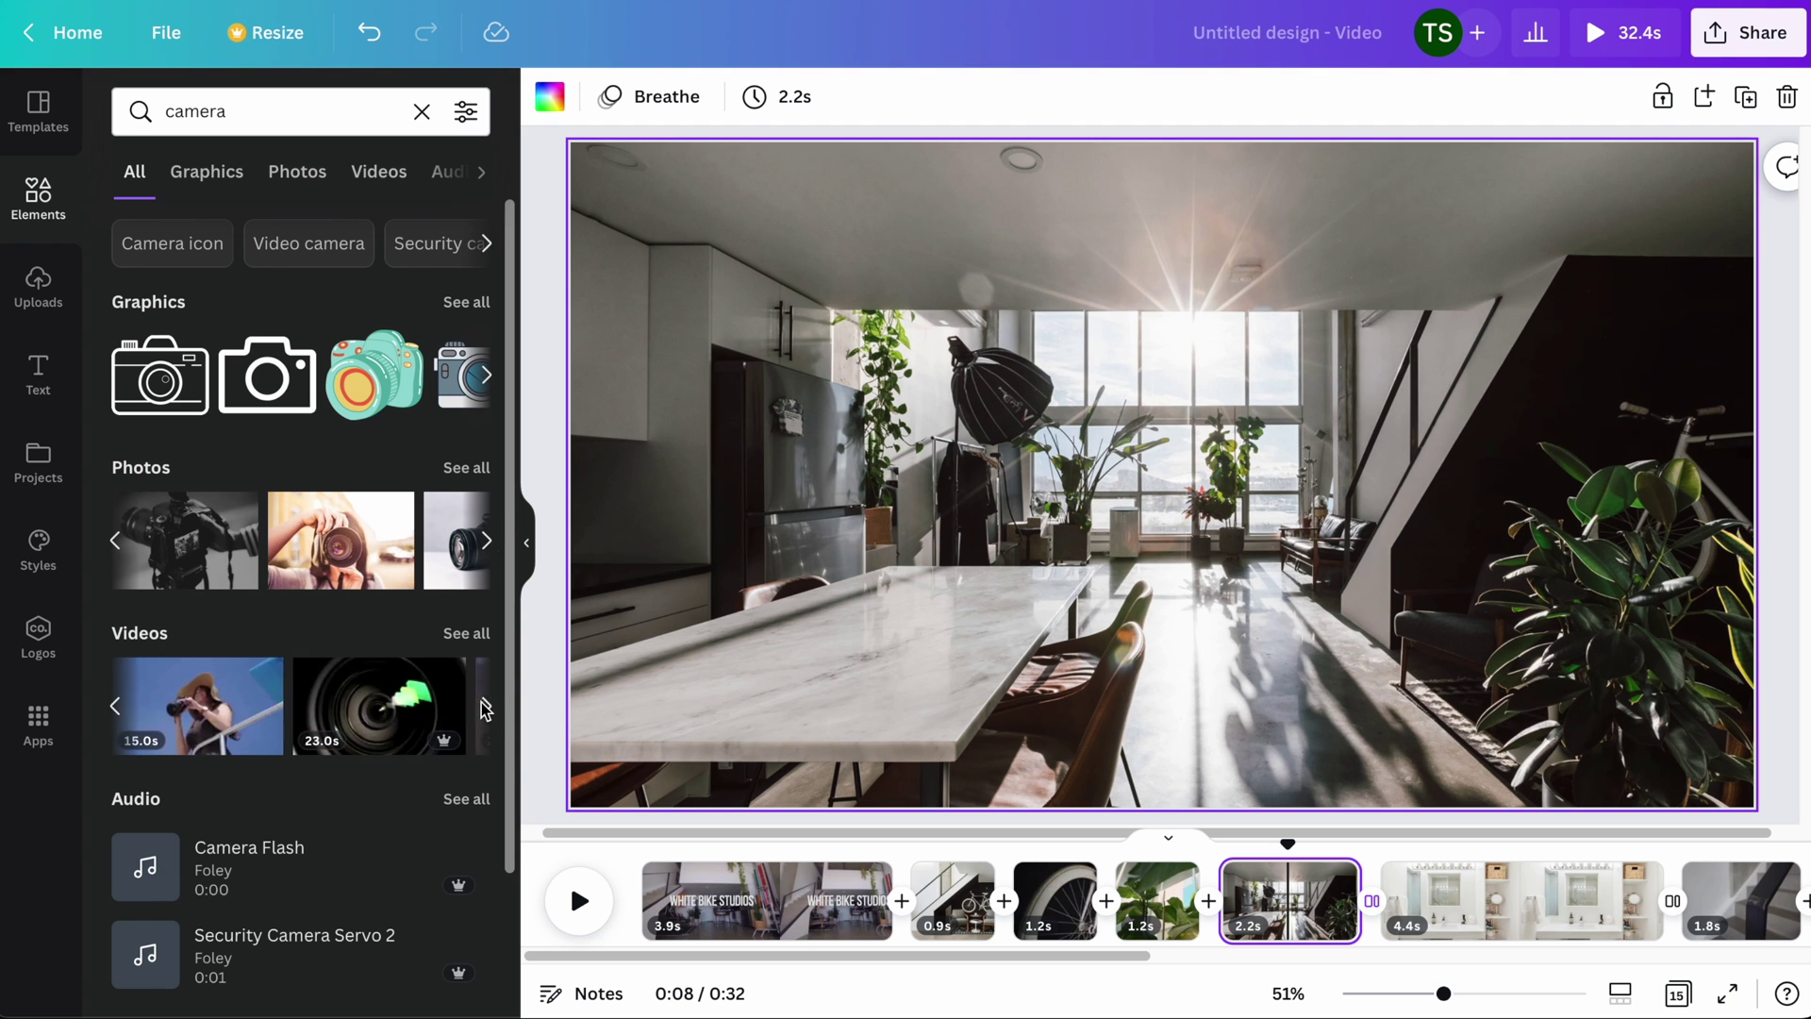
click(481, 300)
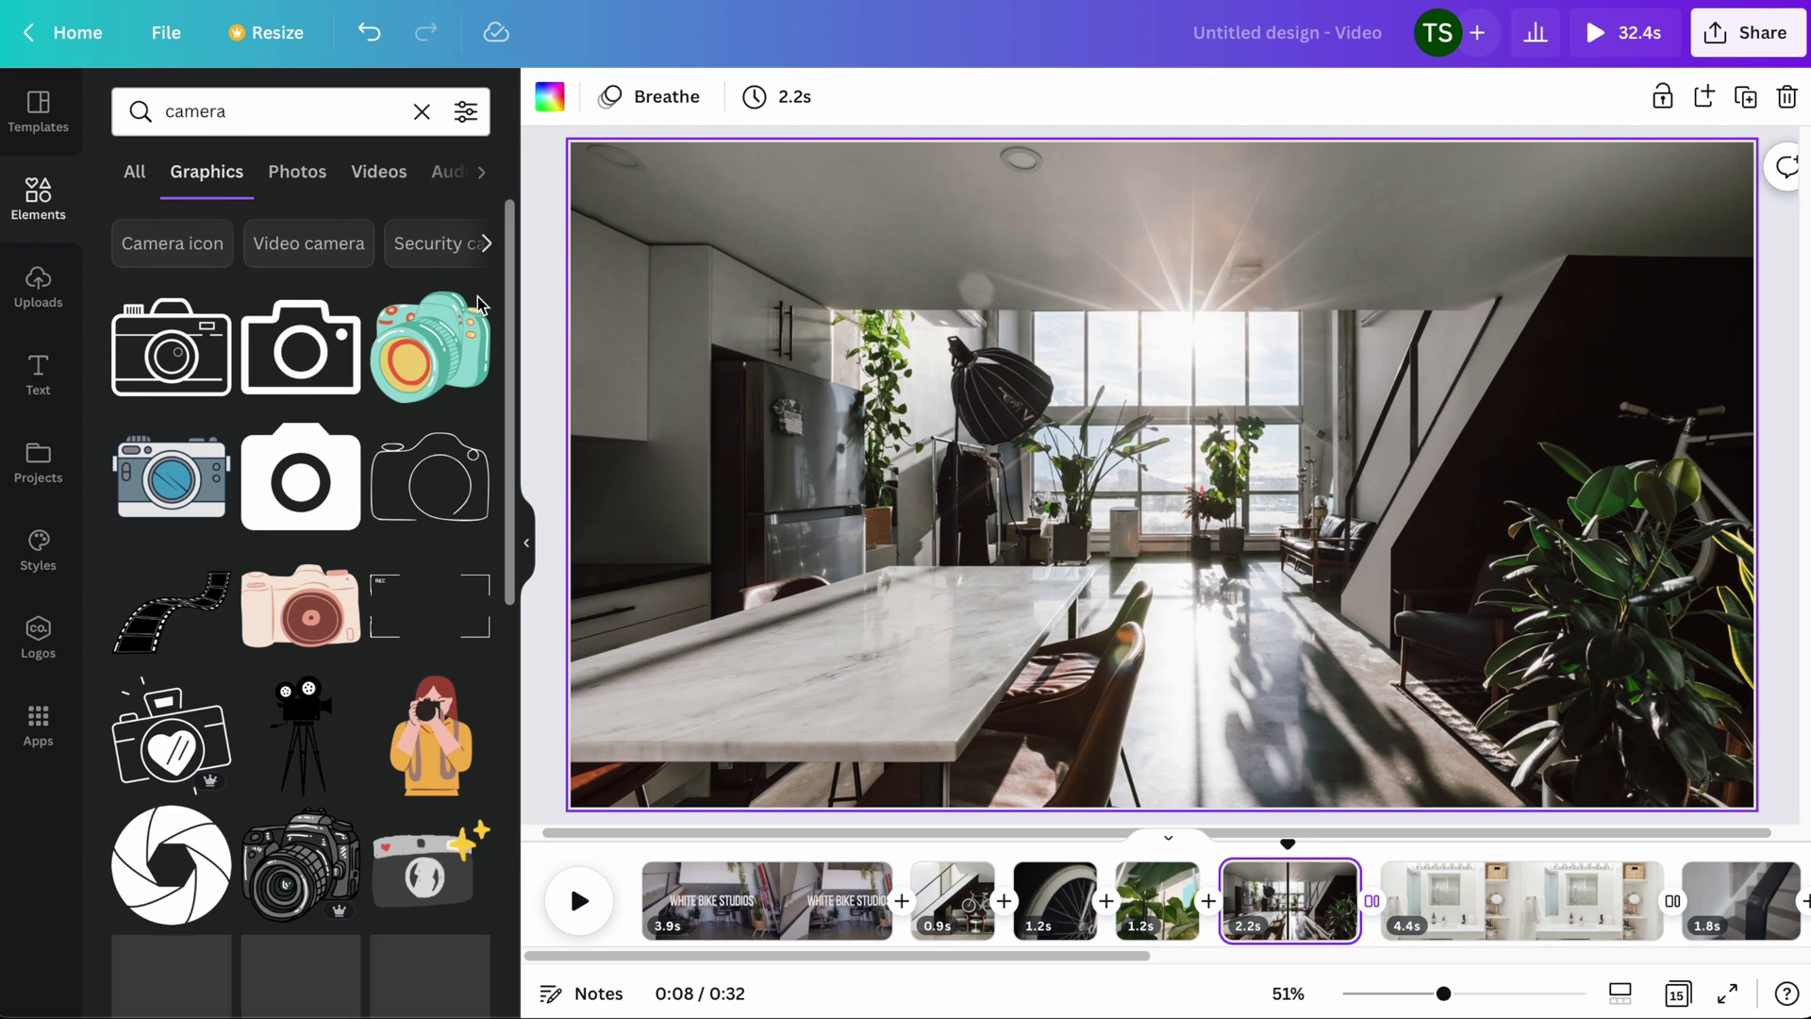
scroll(415, 566, down, 5)
Step: Add the viewfinder overlay and stretch it corner to corner across the kitchen page
click(424, 547)
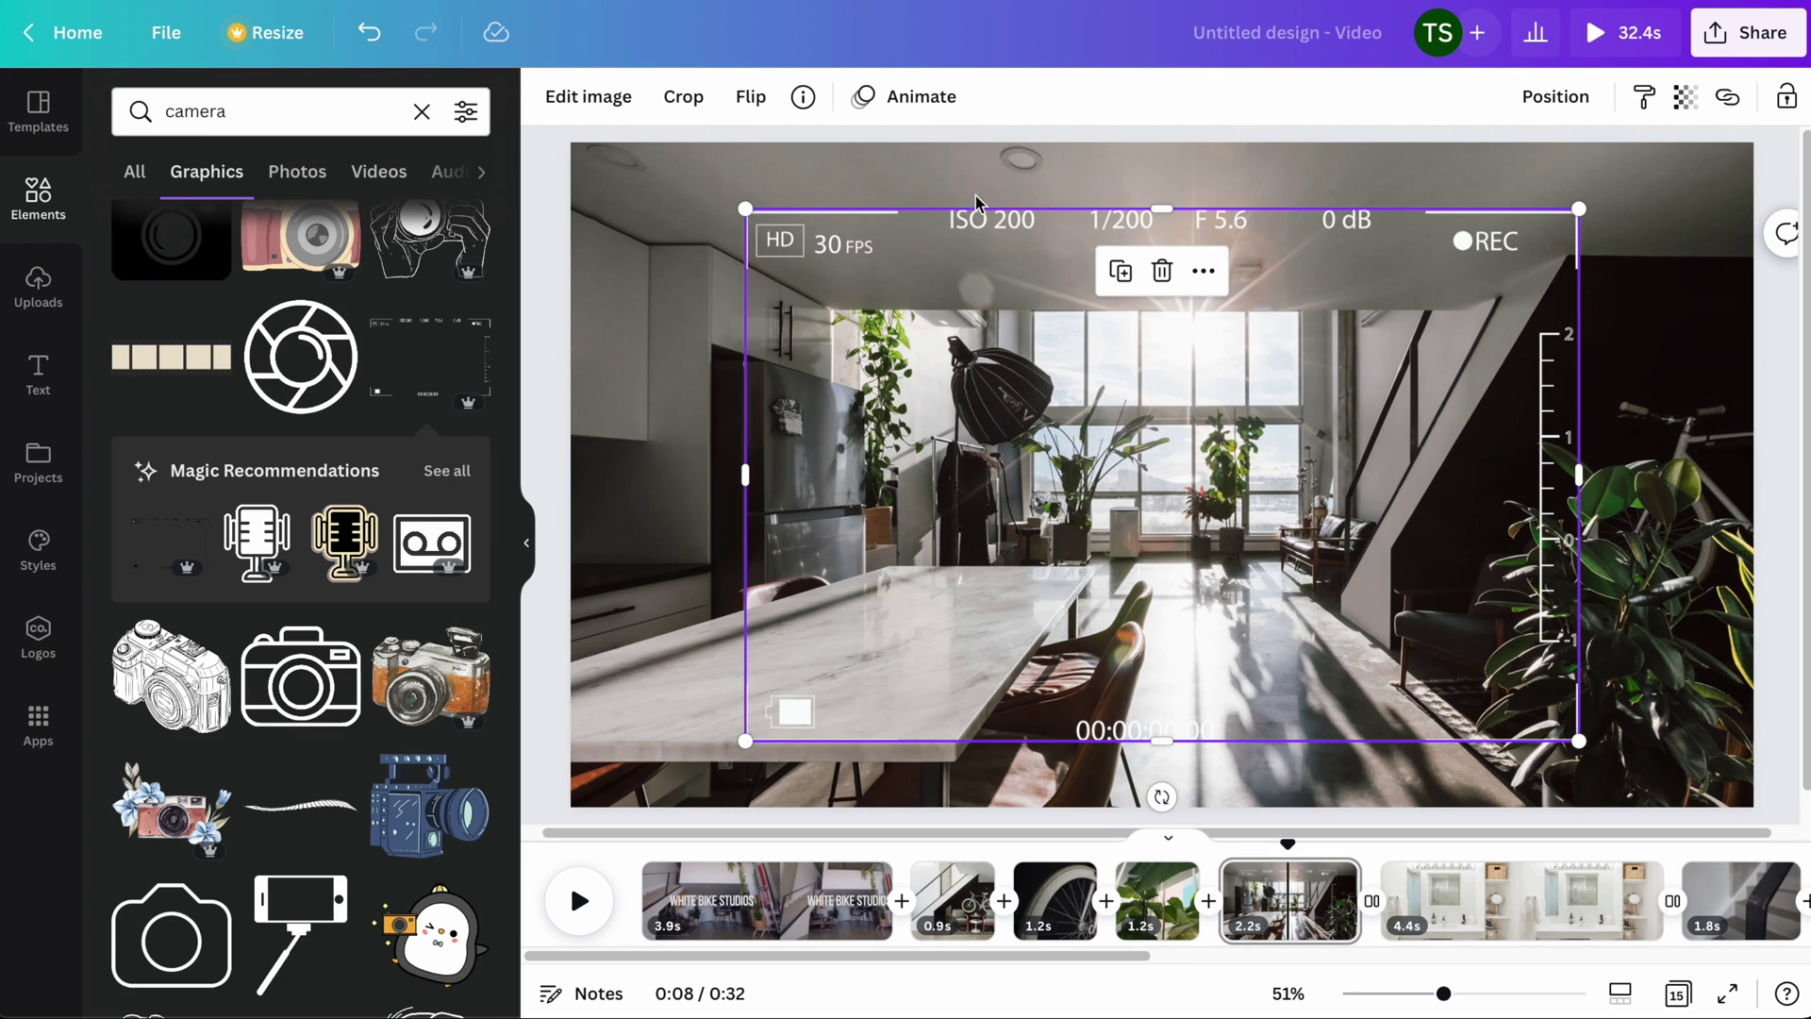
drag(747, 207, 648, 147)
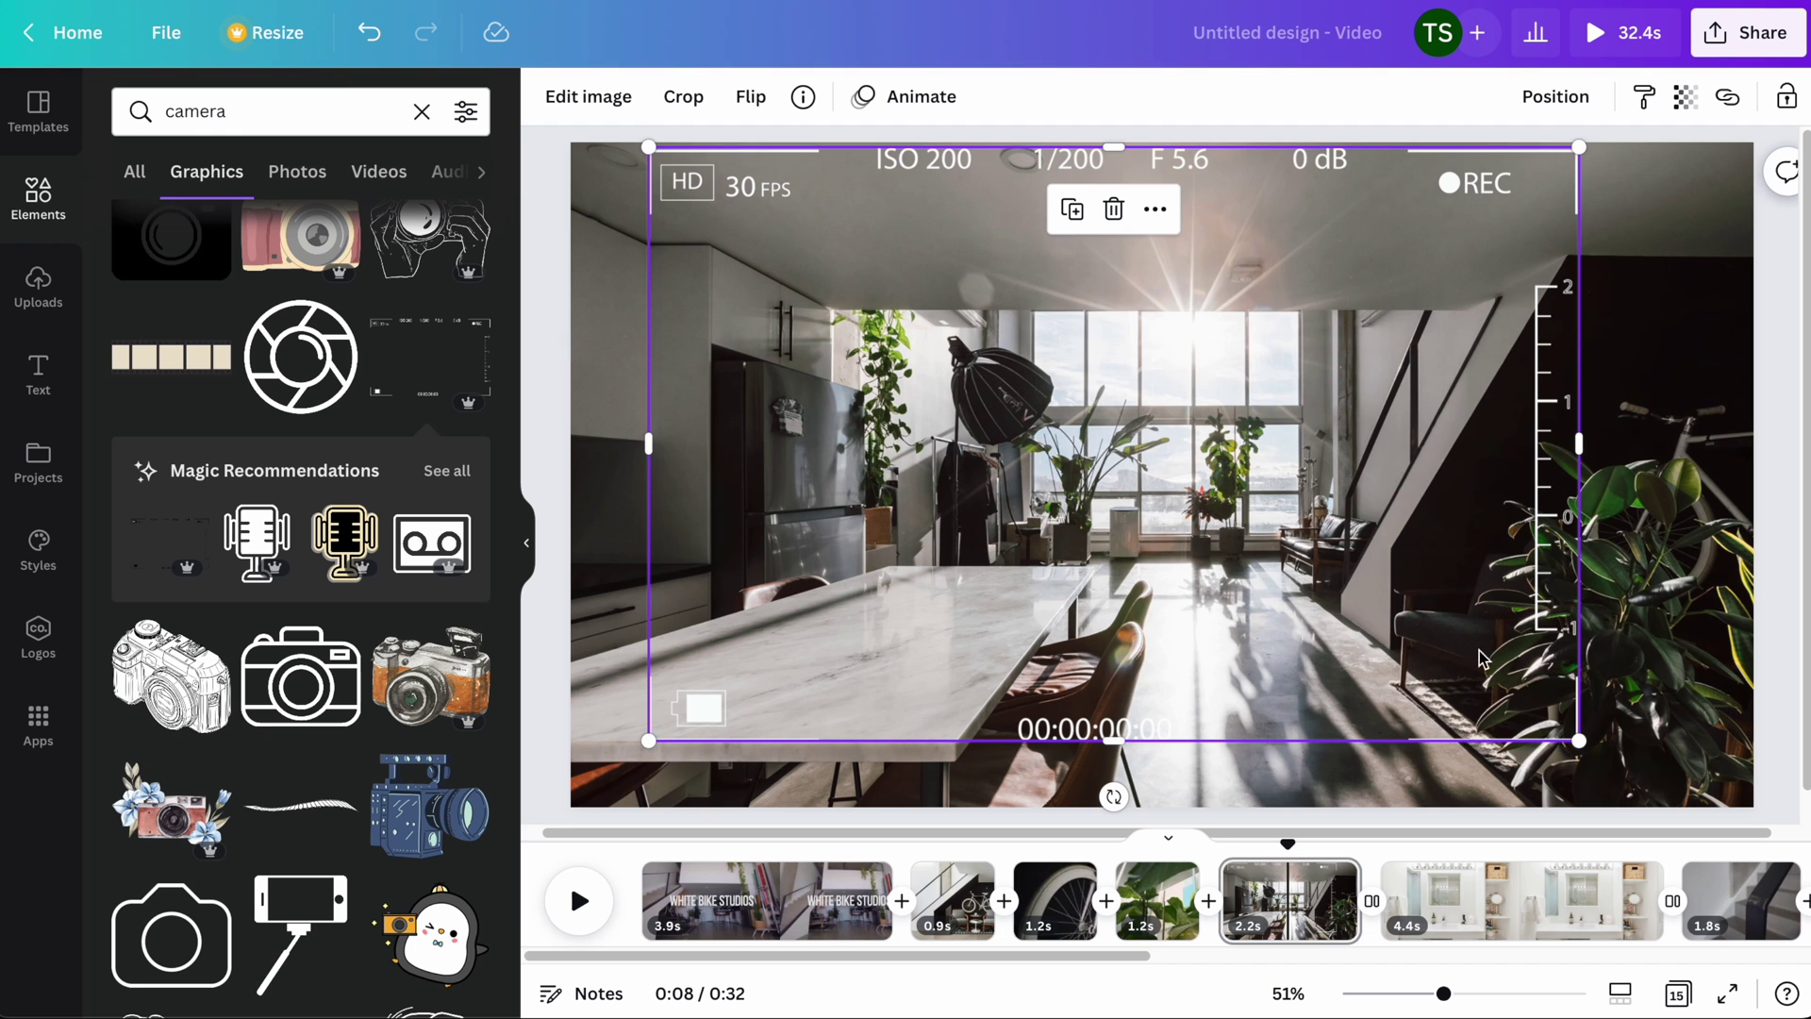
drag(1566, 732, 1629, 780)
click(38, 372)
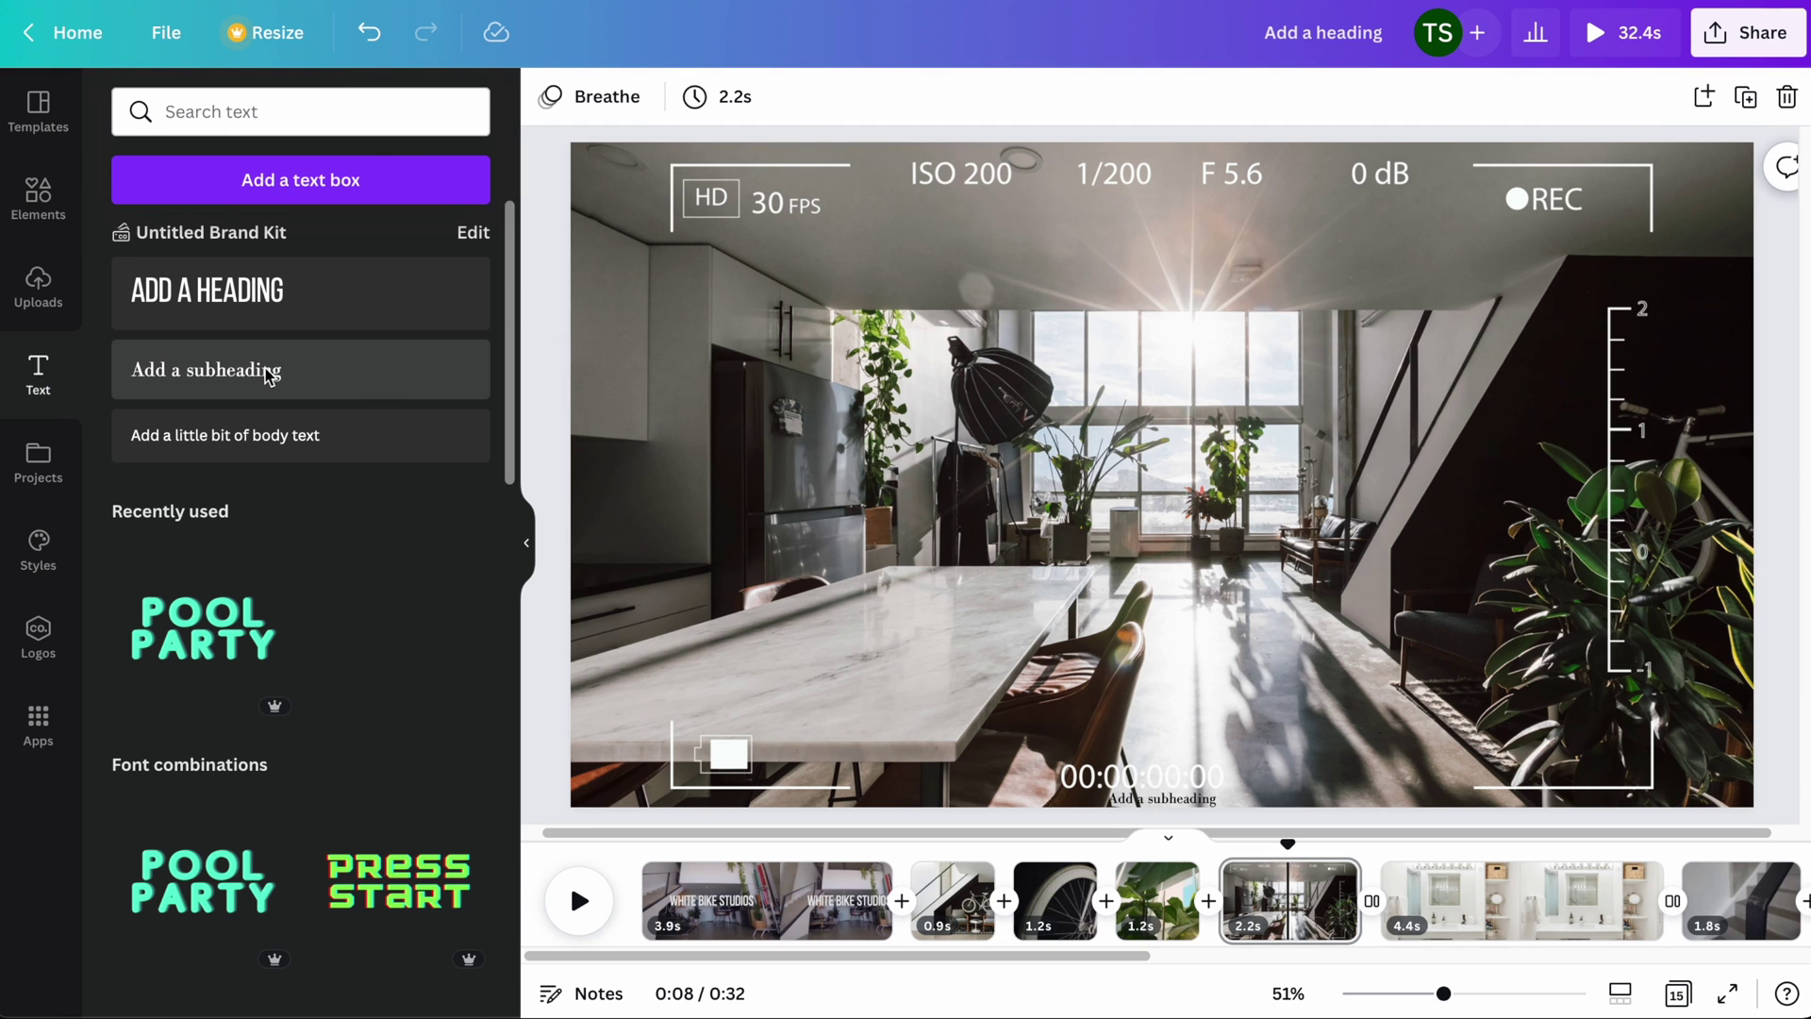
Step: Change the Brand Kit subheading style to Bebas Neue at size 24
click(476, 235)
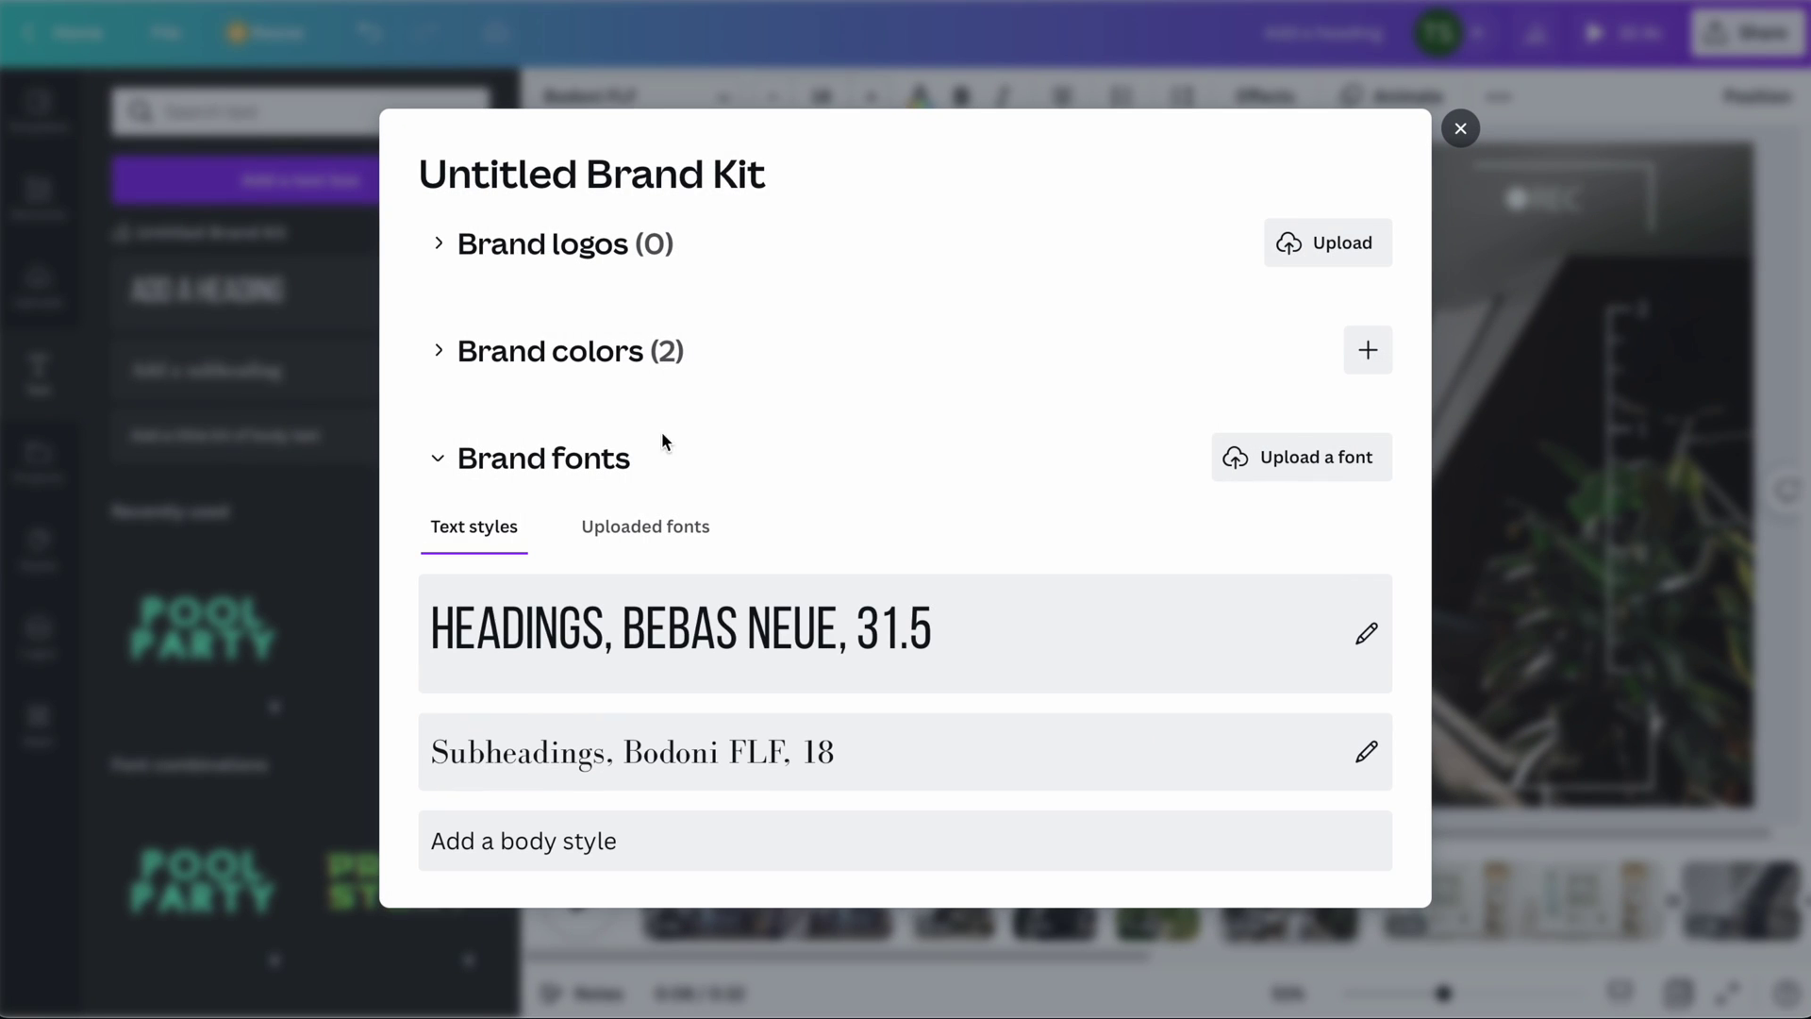
click(1368, 752)
click(1124, 664)
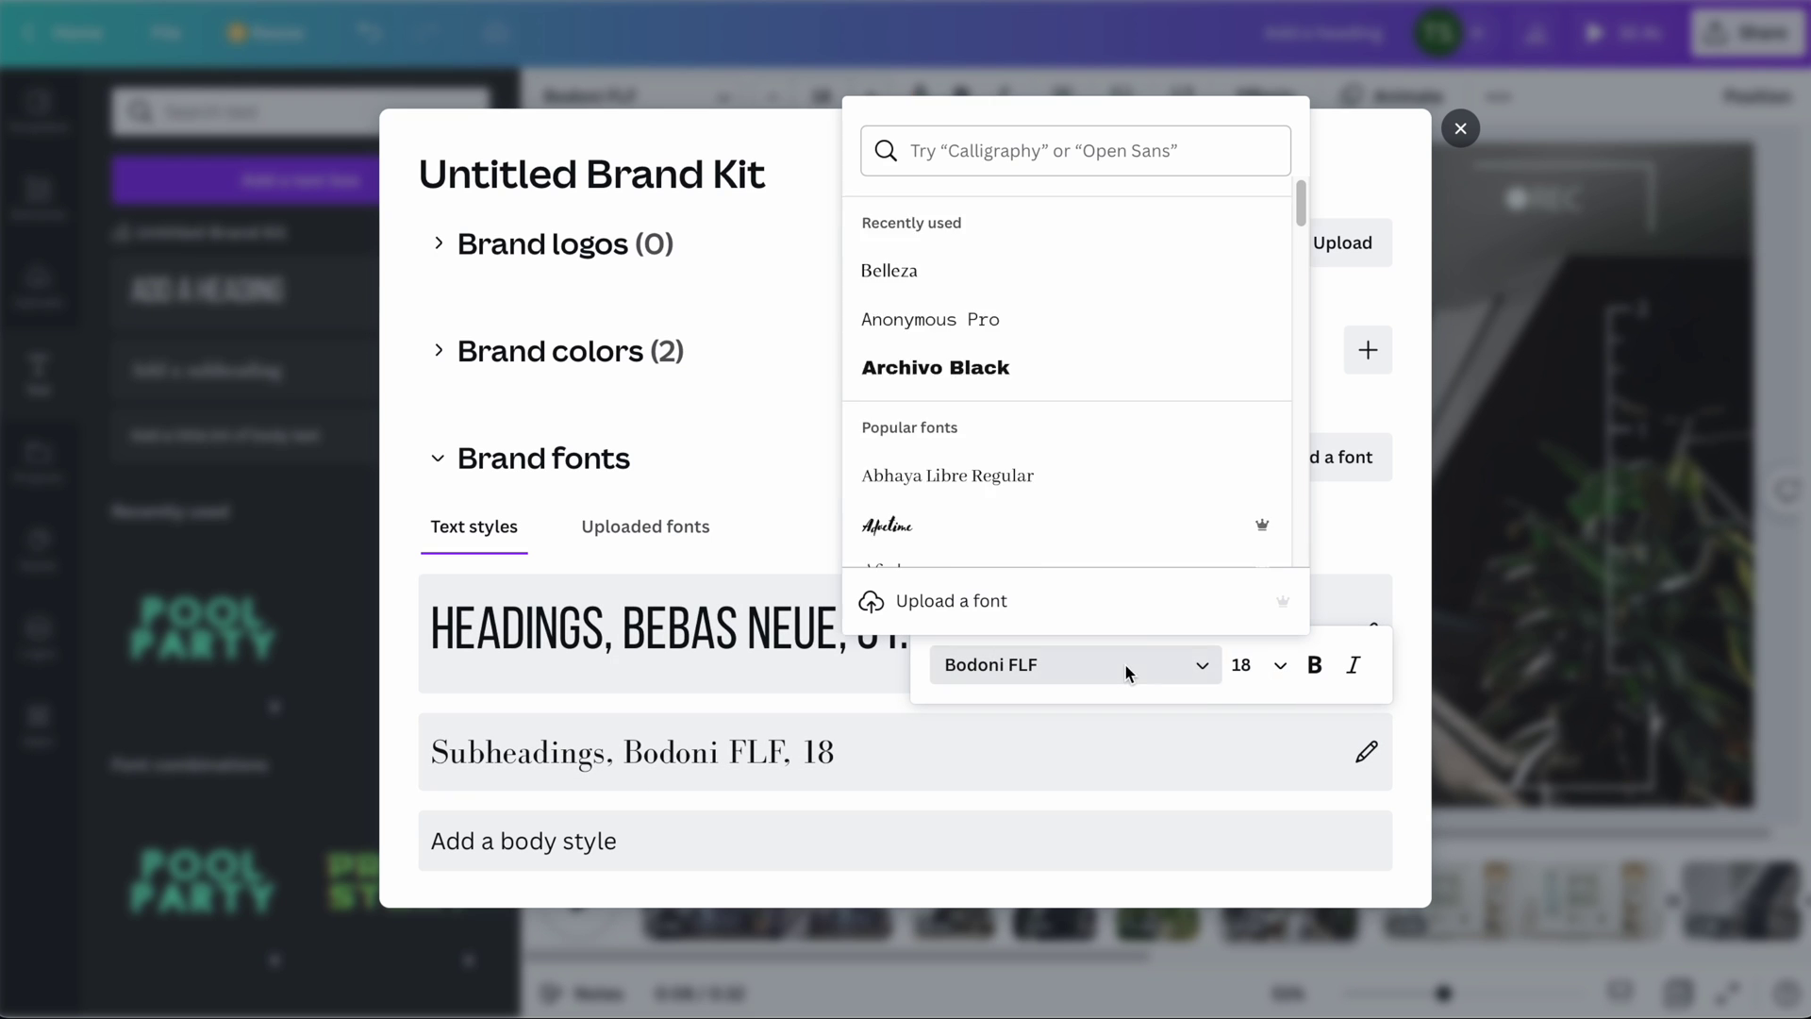
click(999, 155)
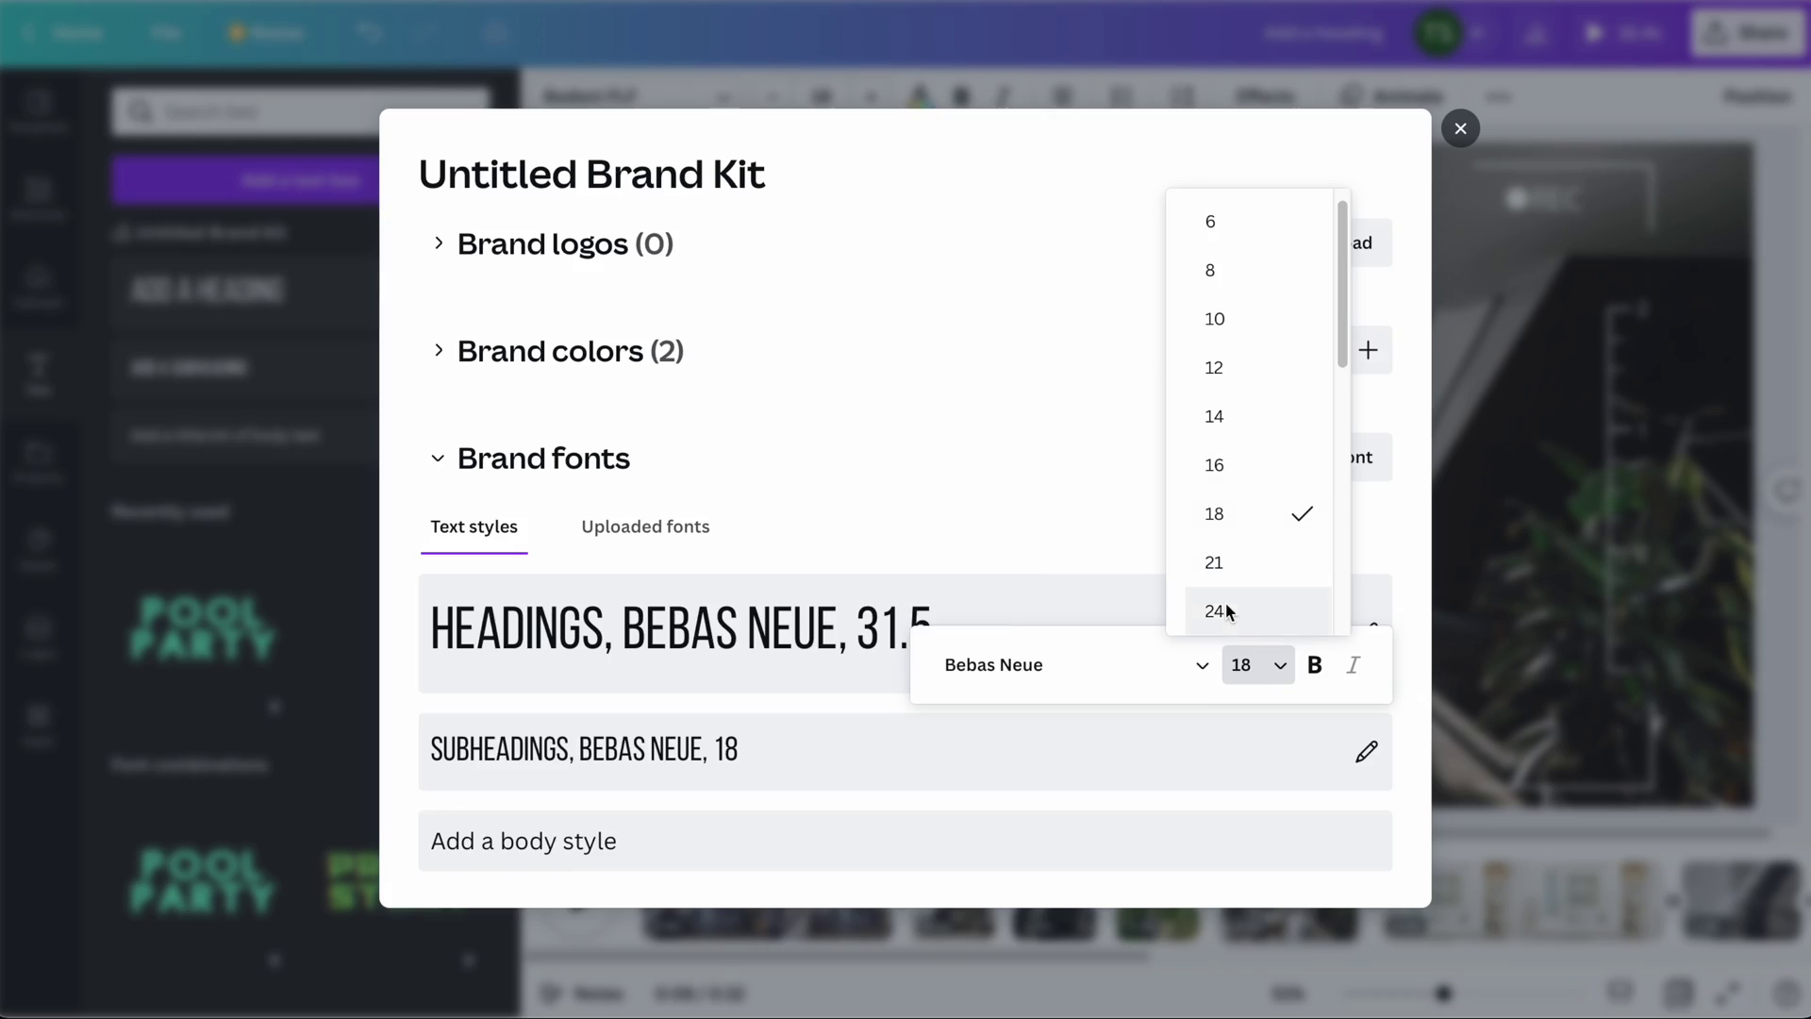
click(1216, 612)
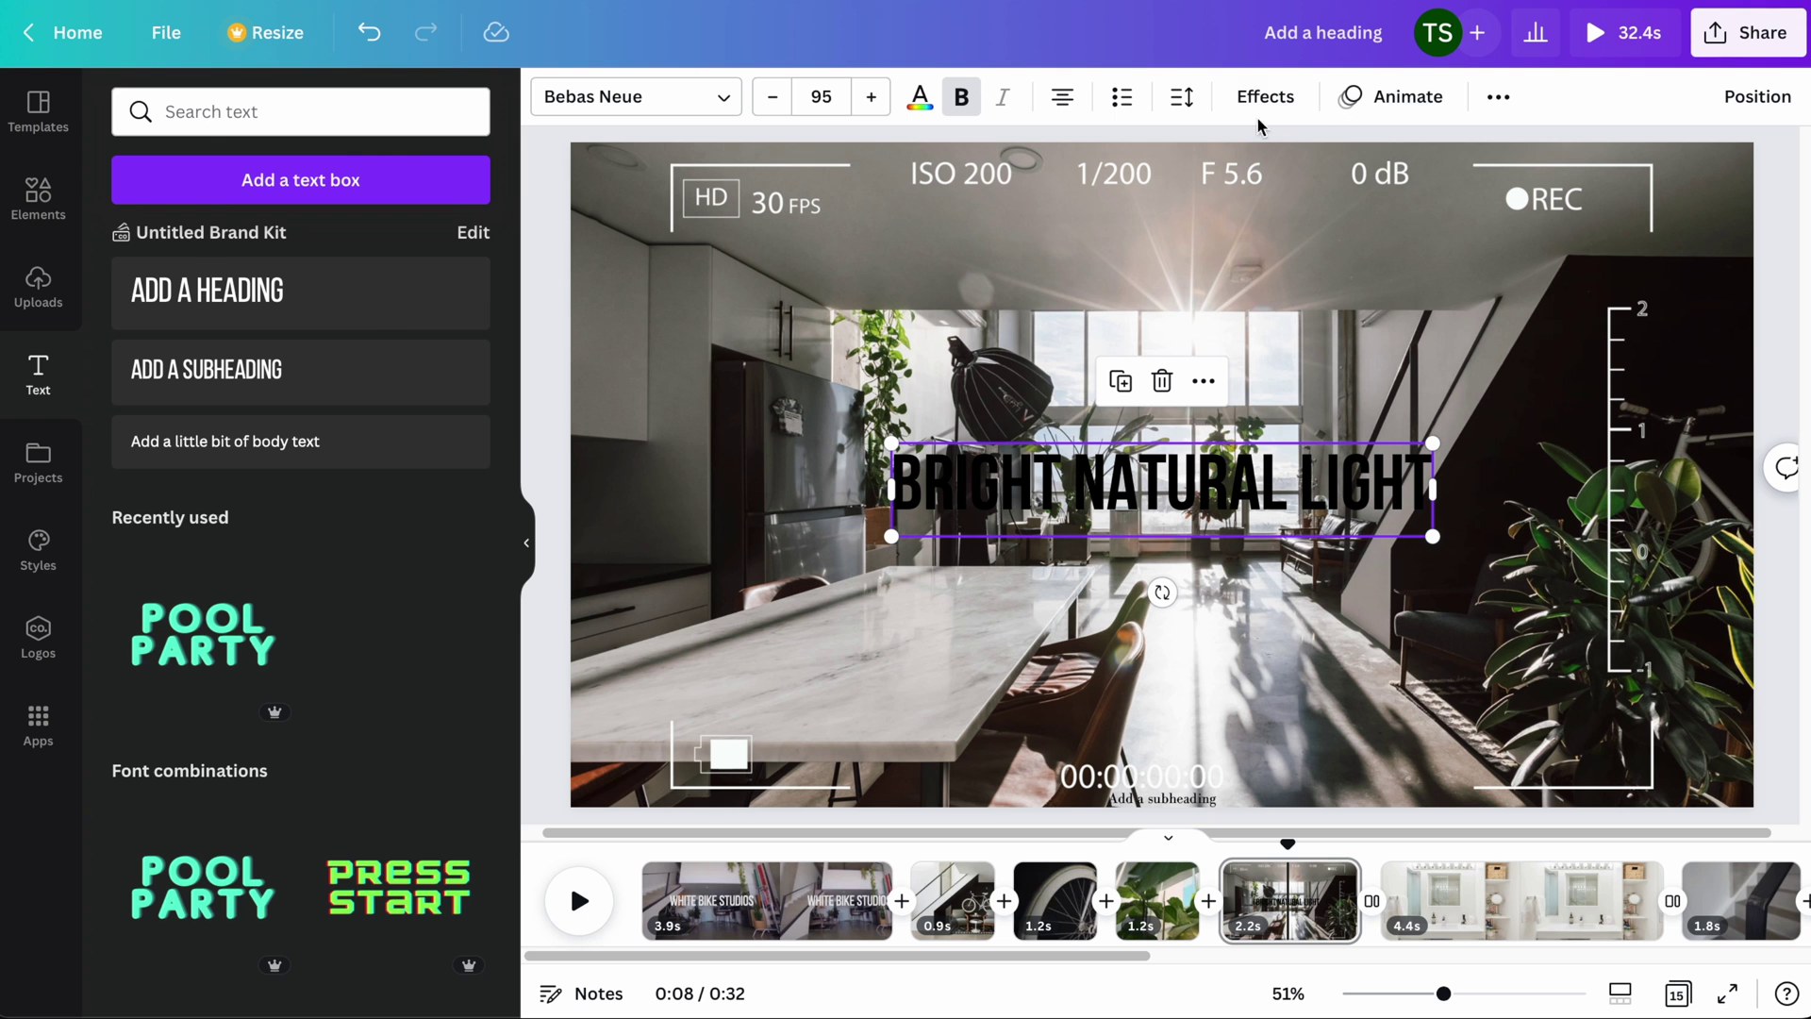
click(1264, 97)
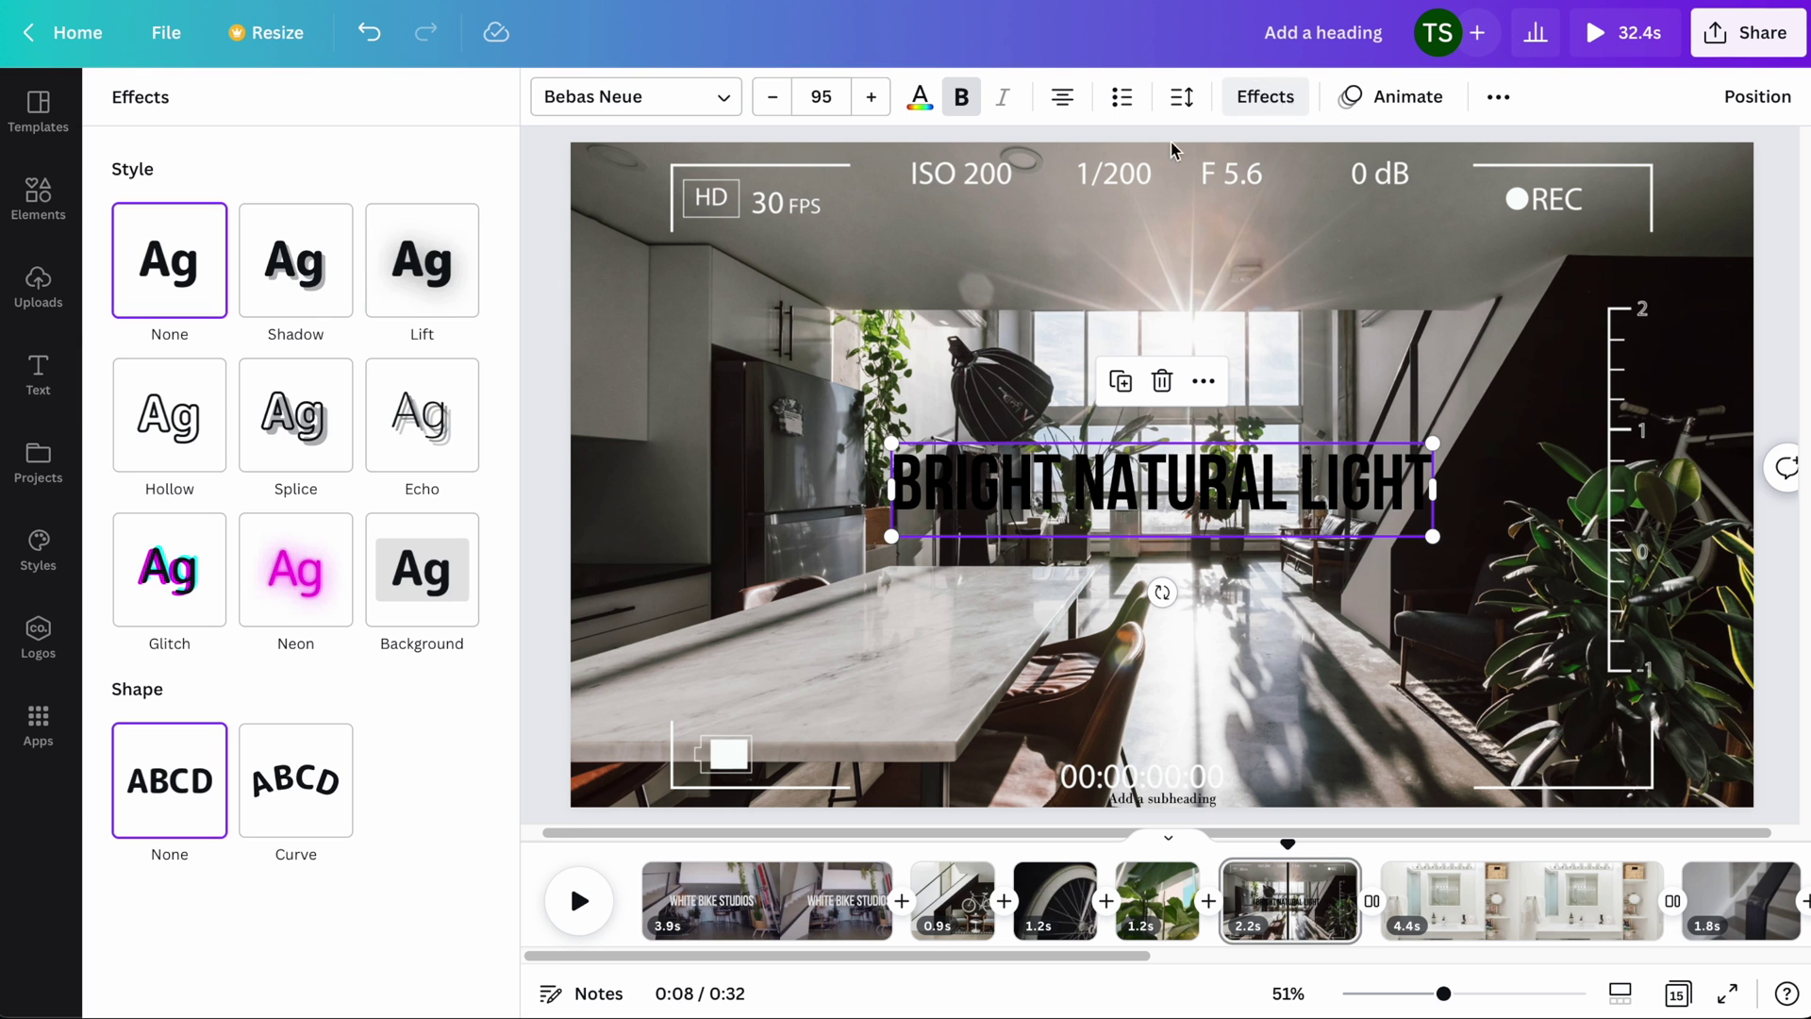
Step: Give the heading a white rounded background box and widen its letter spacing to 100
click(431, 582)
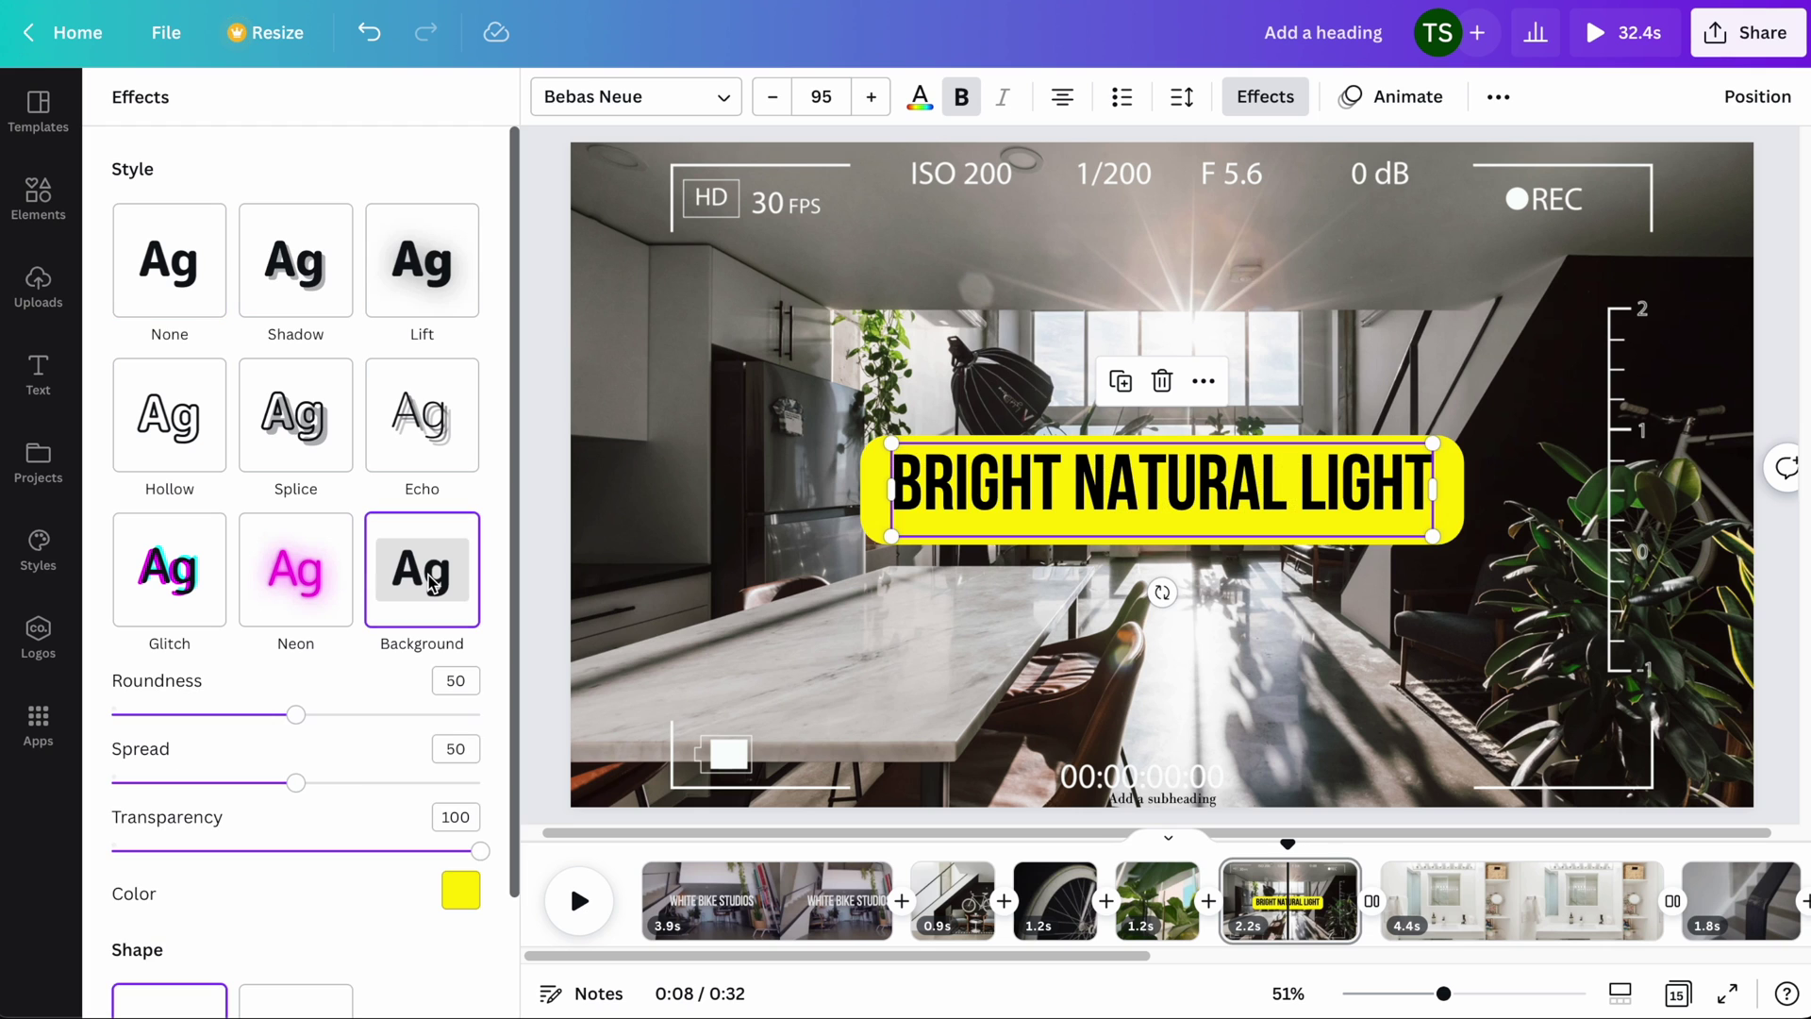
scroll(506, 938, down, 2)
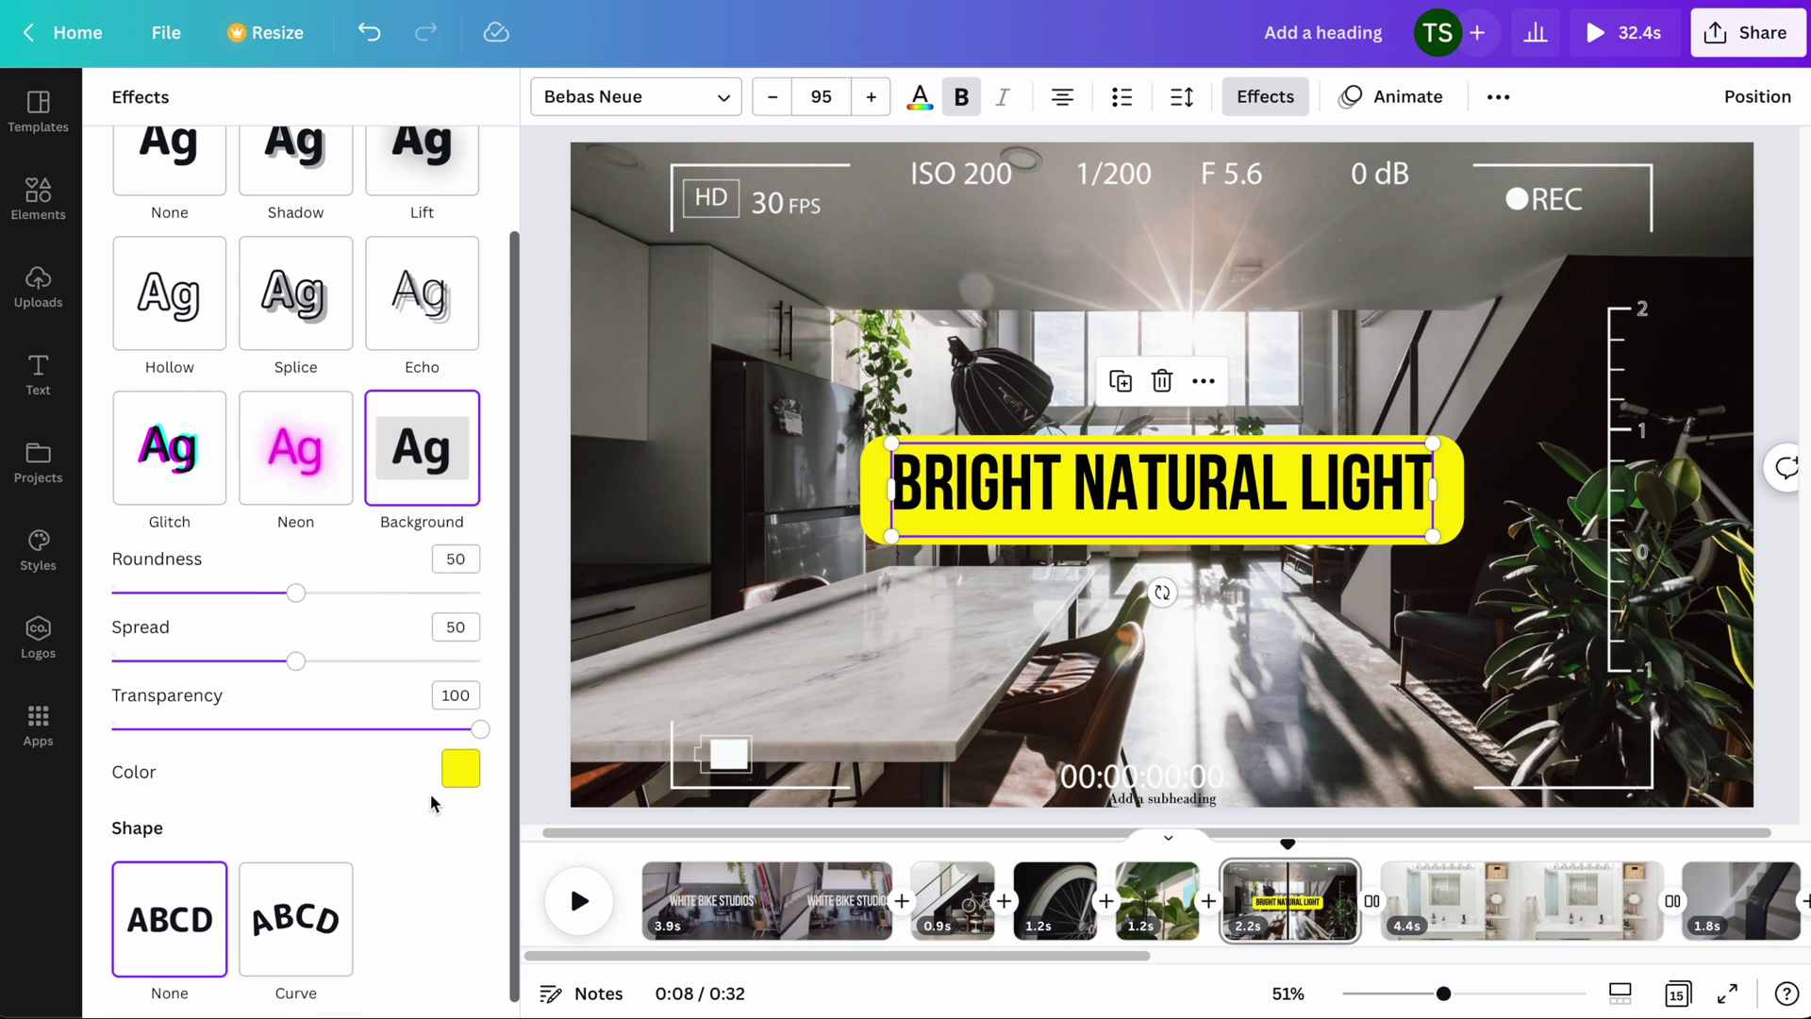
click(457, 779)
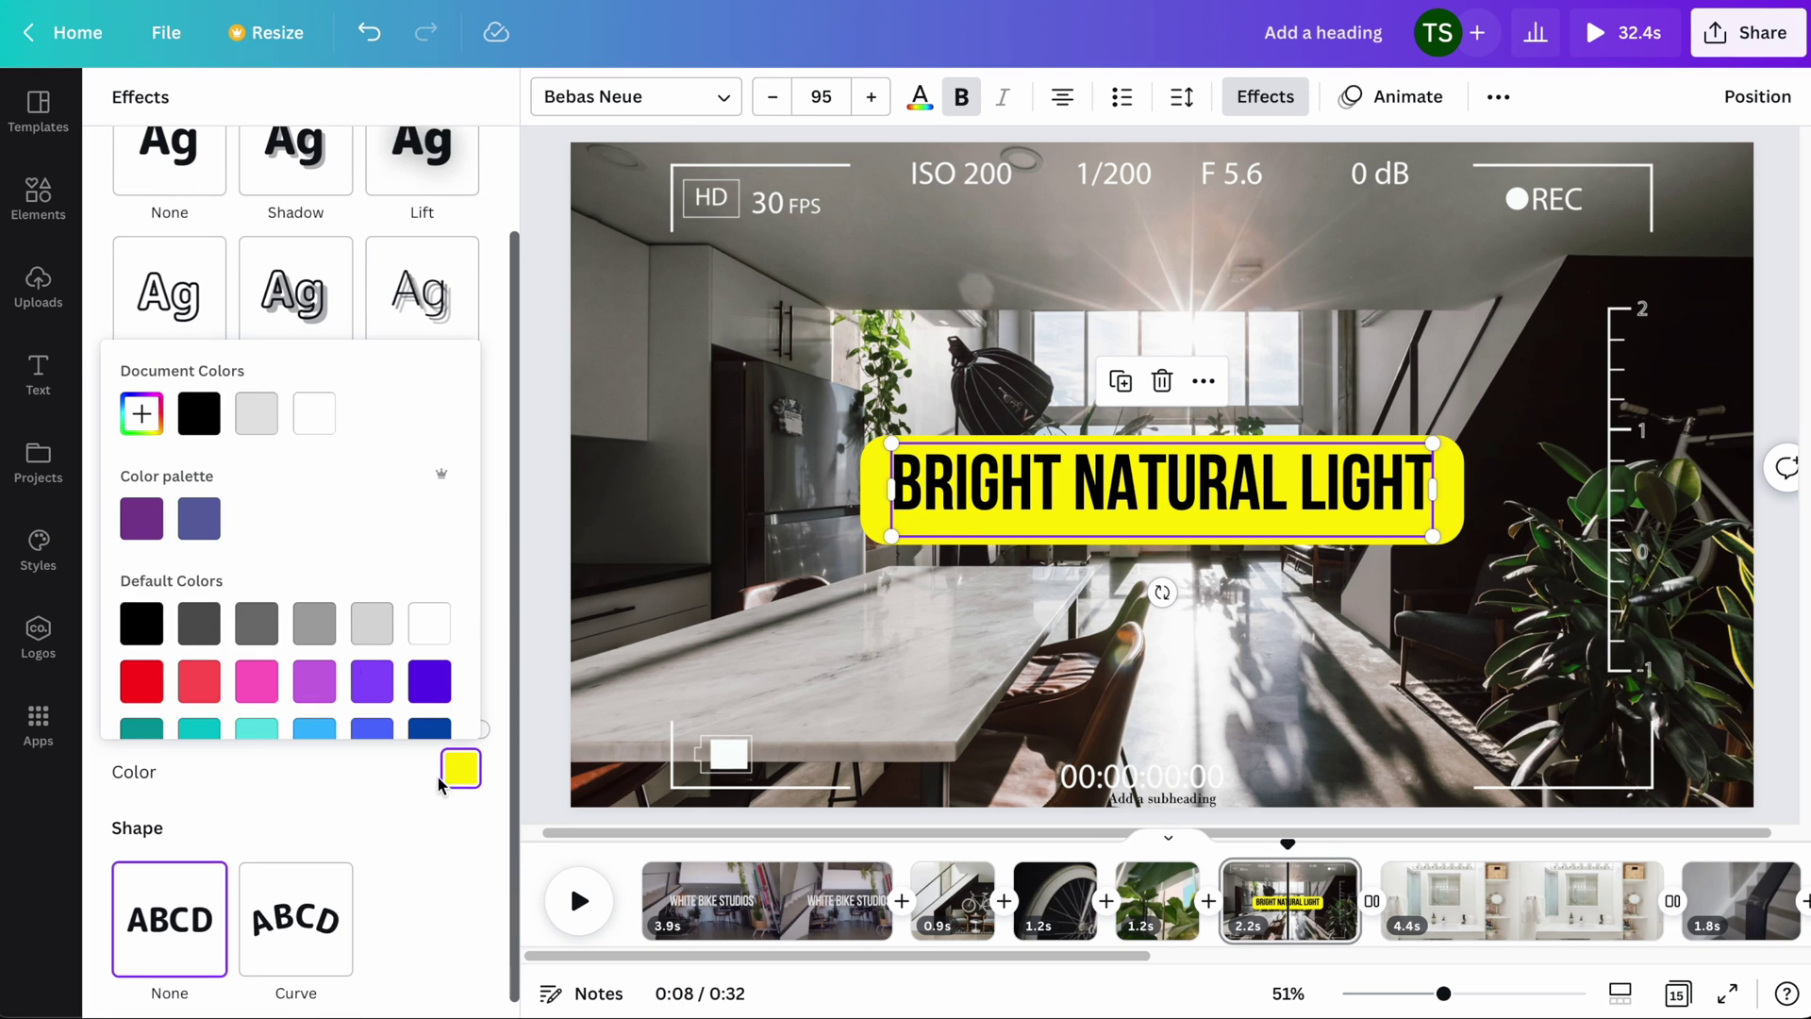
click(433, 626)
click(396, 842)
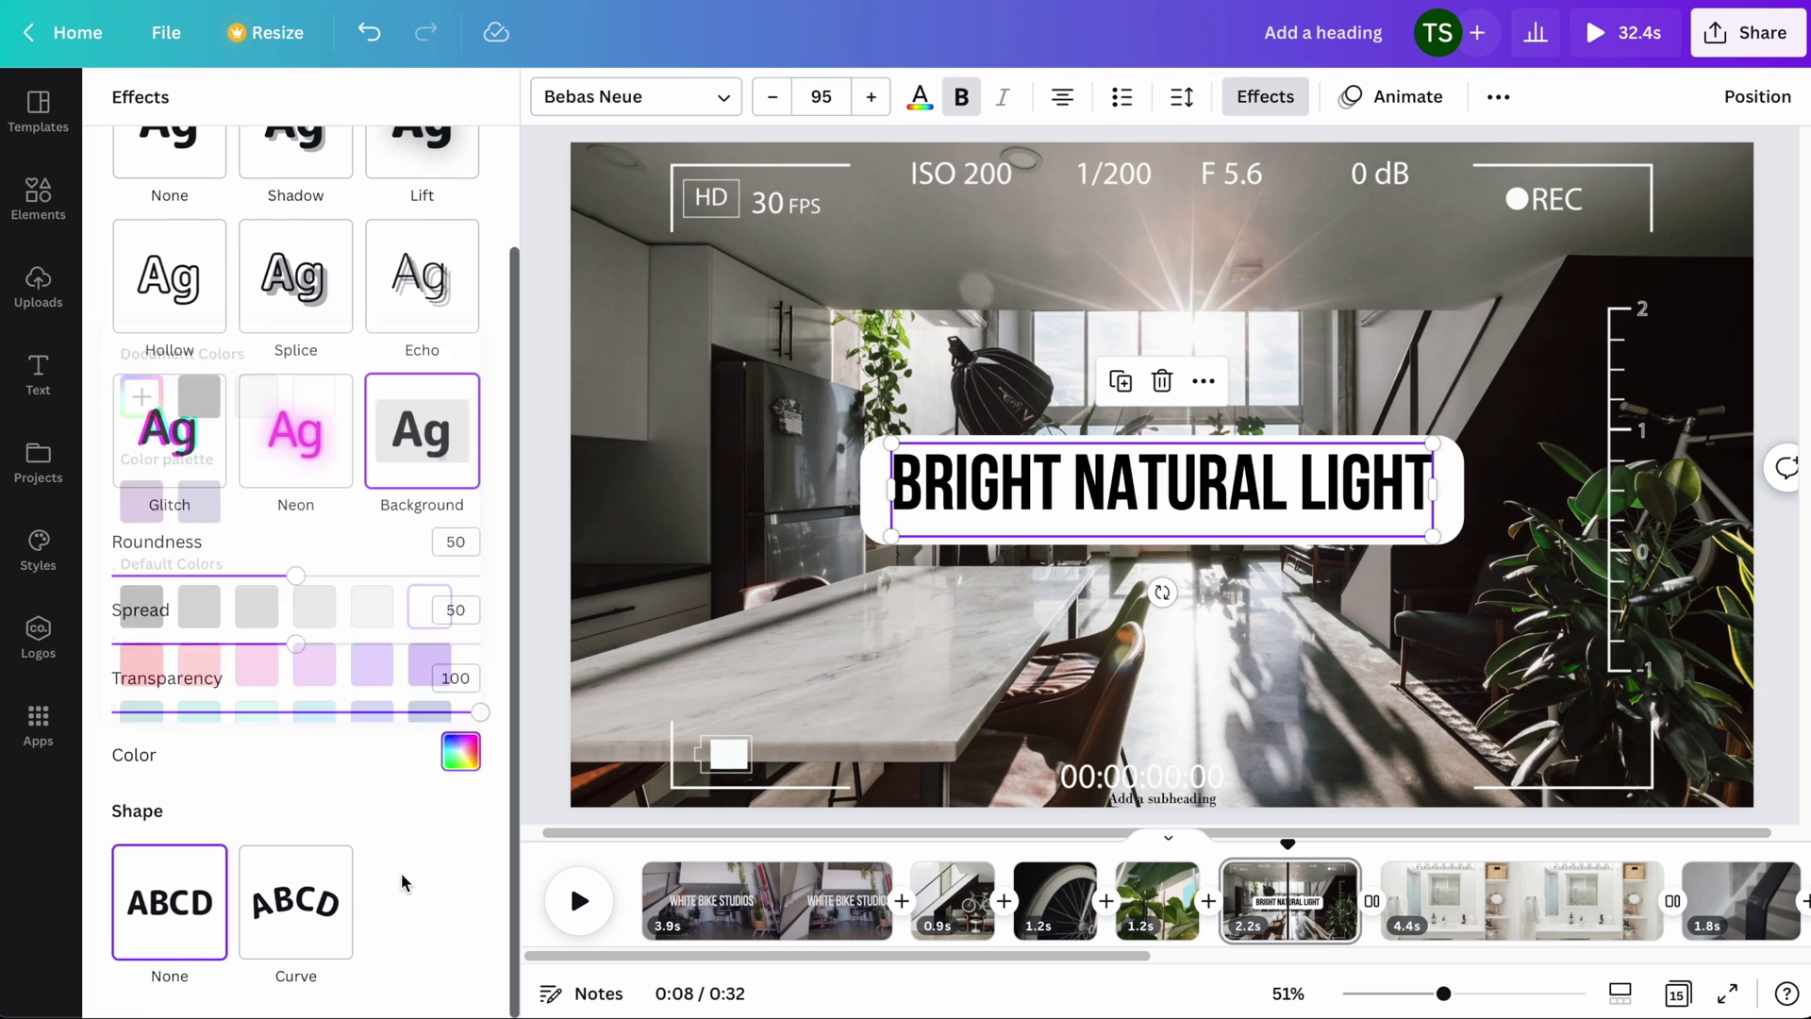
click(1181, 96)
drag(1273, 207, 1290, 206)
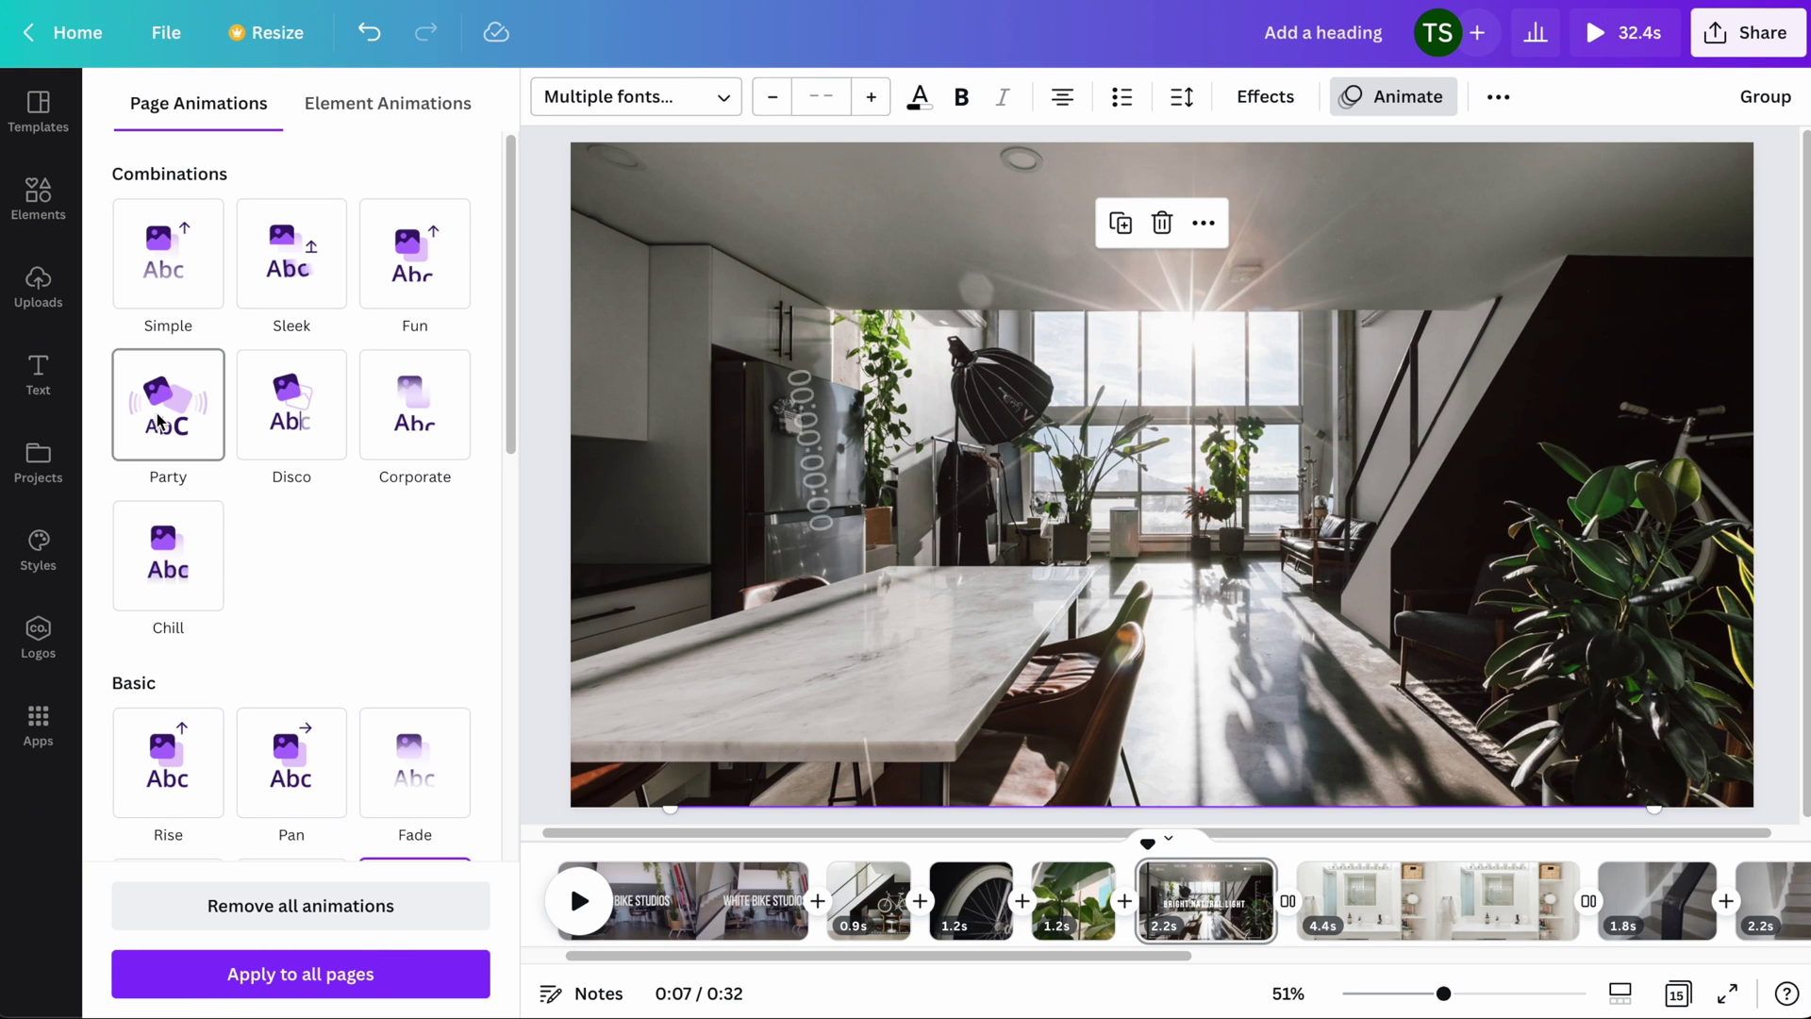
Step: Browse the Animate panel presets for the BRIGHT NATURAL LIGHT page
scroll(226, 471, down, 3)
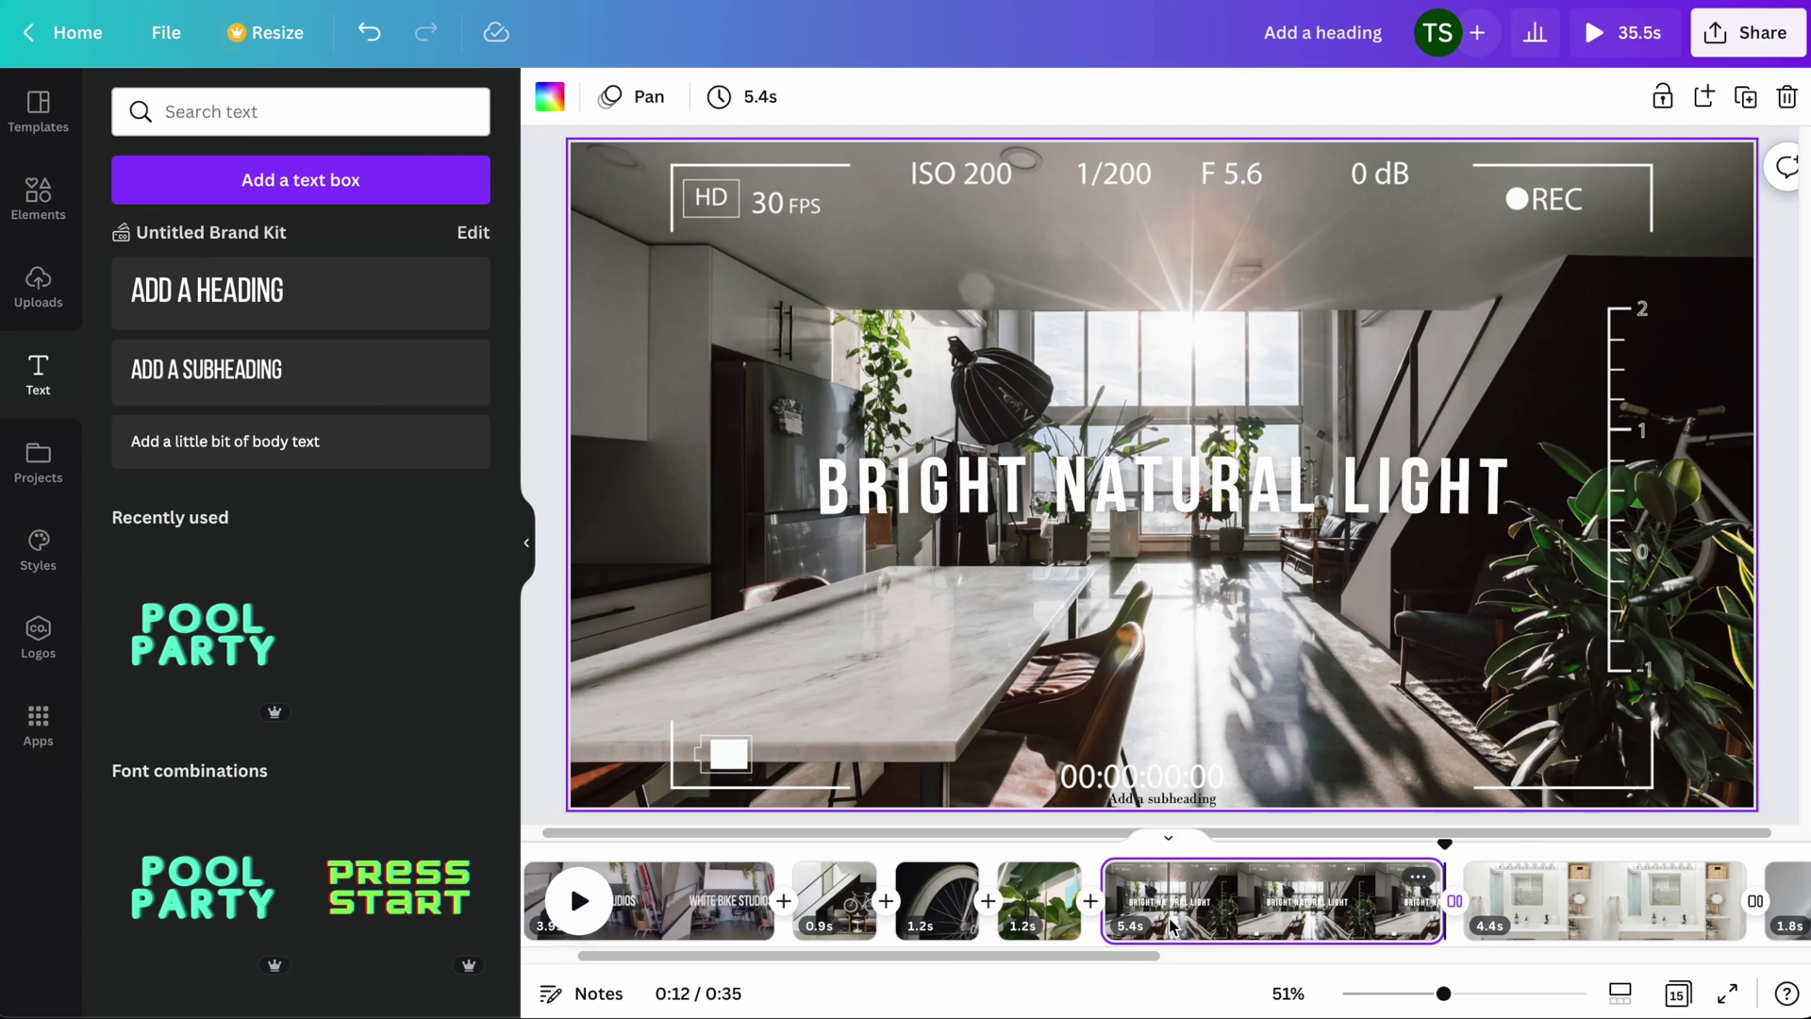
Step: Delay the heading's appearance by about a second and preview the scene
right_click(1279, 510)
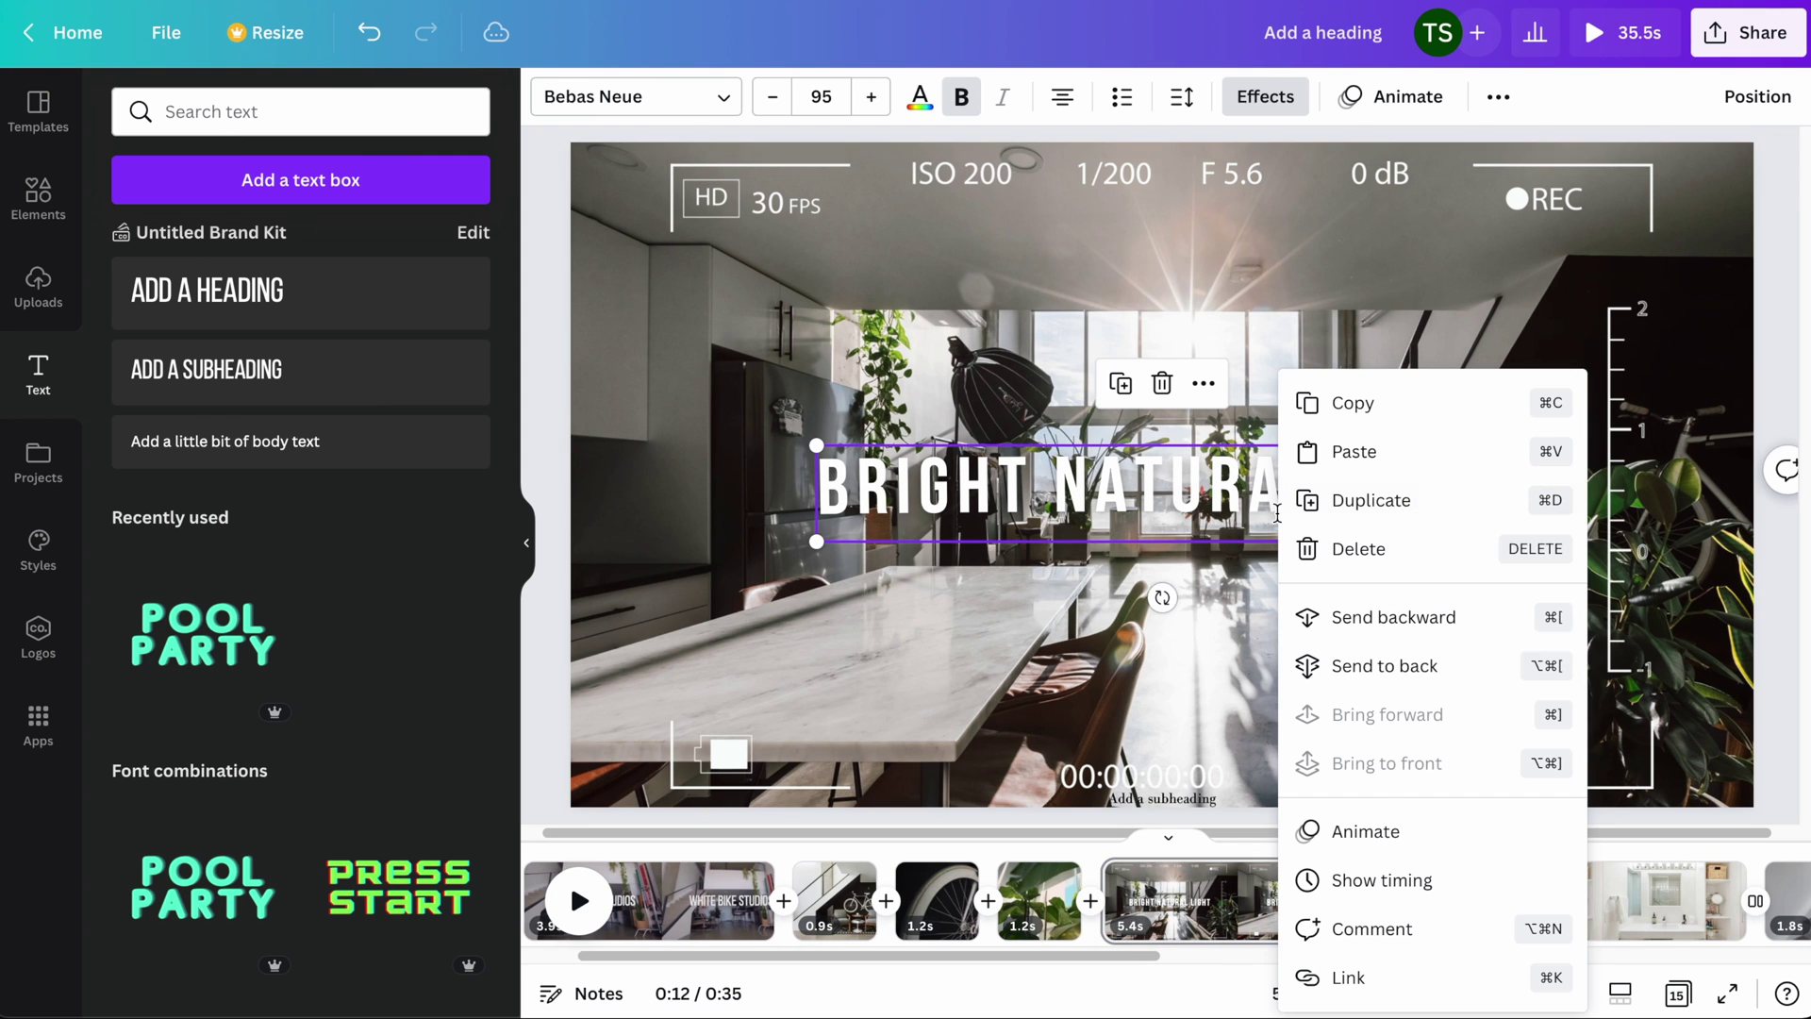
click(1368, 877)
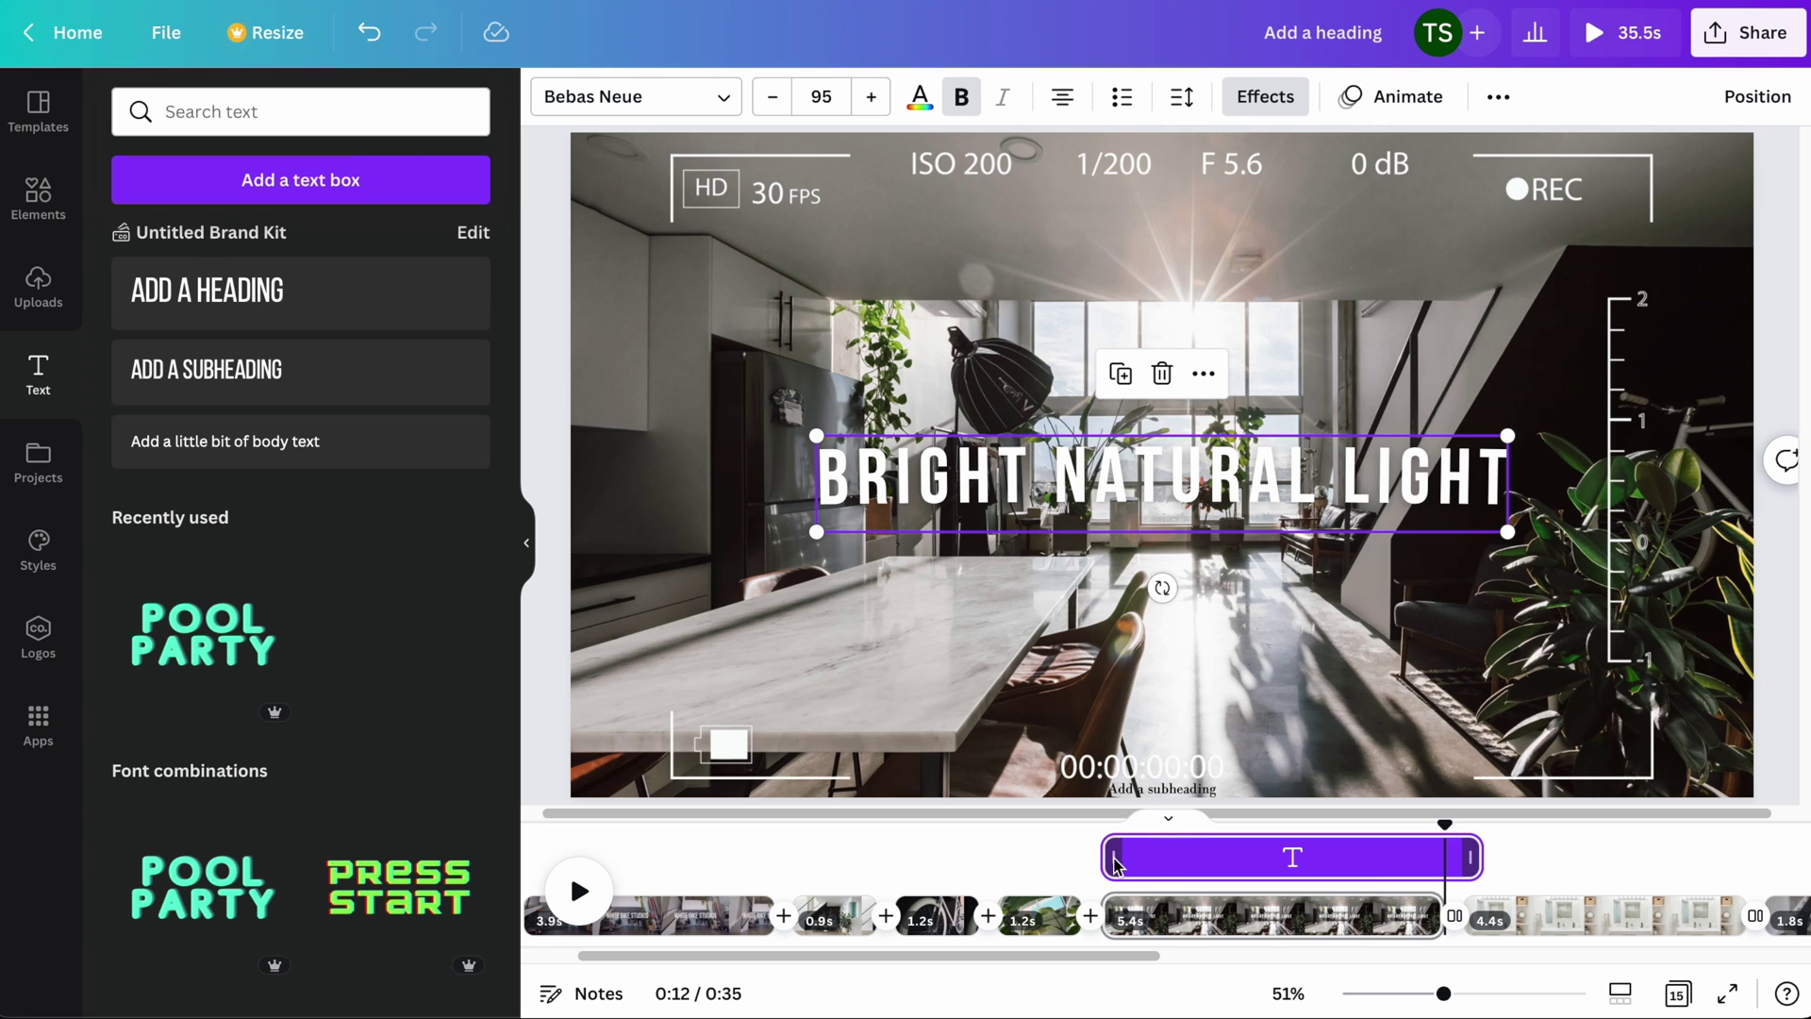
drag(1114, 863, 1184, 862)
click(1144, 847)
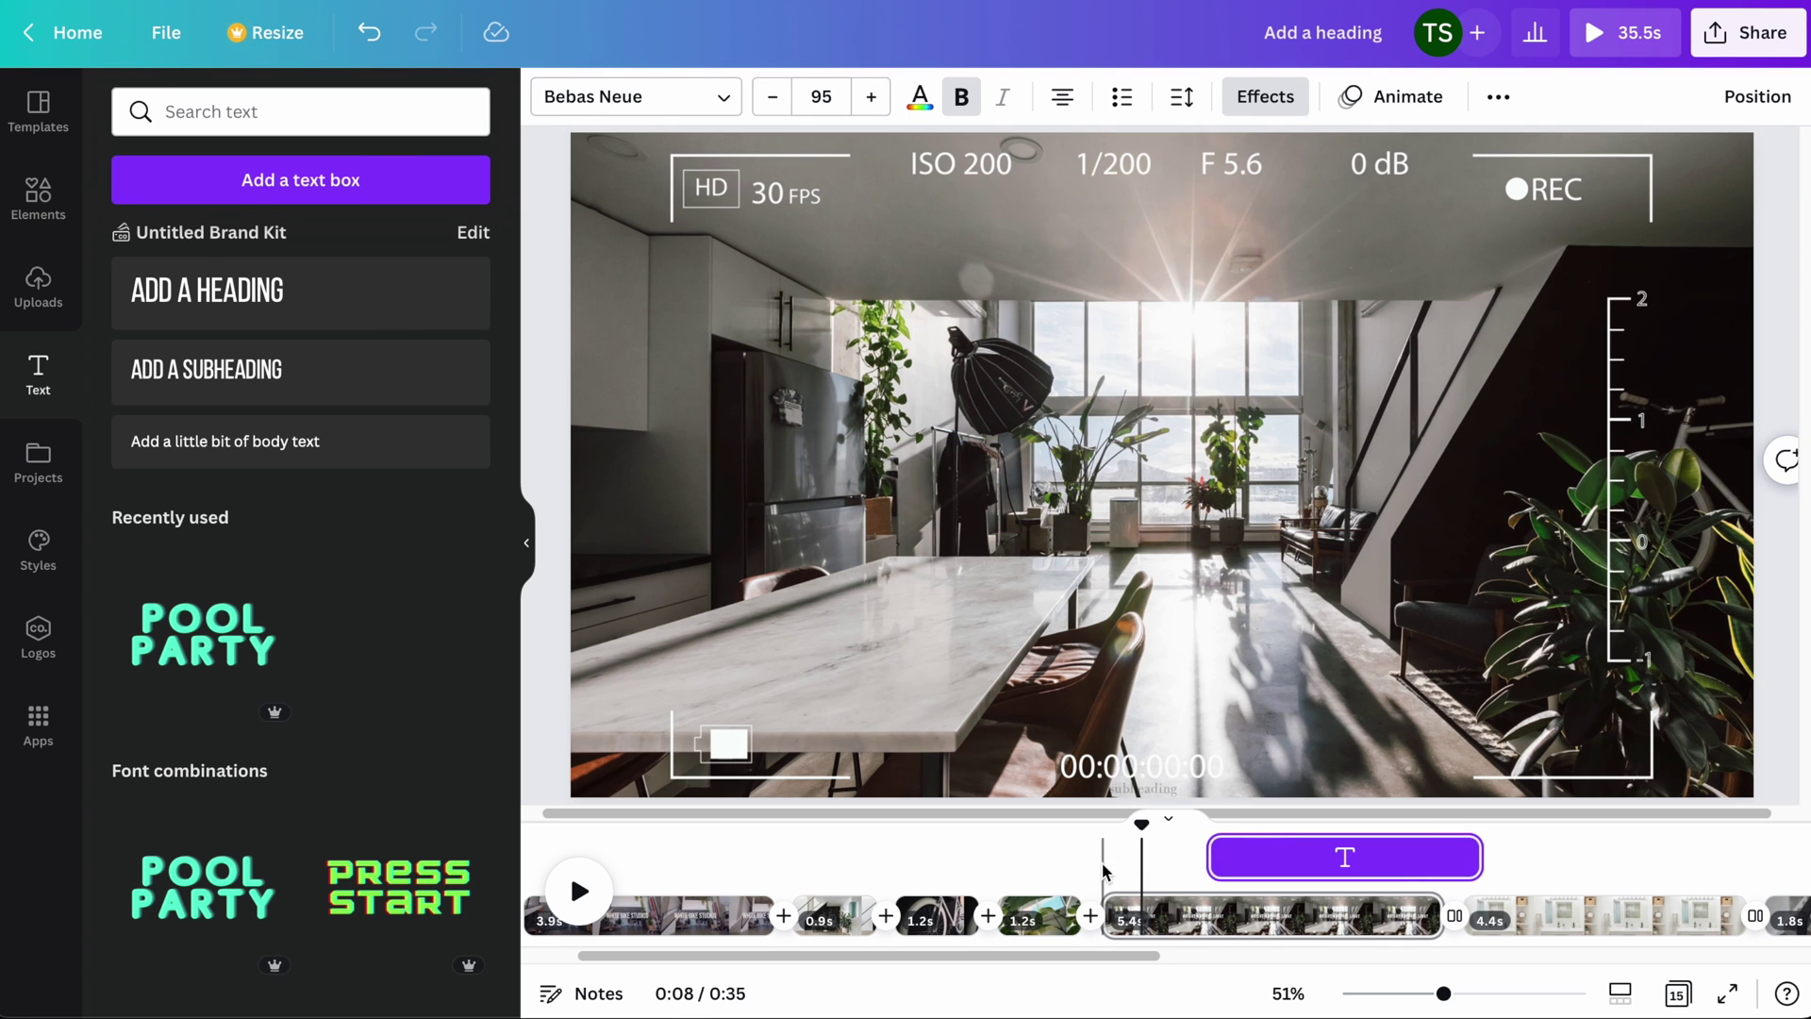
key(space)
Step: Make the camera overlay start about 0.4 seconds later, then hide the heading's timing bar
click(1116, 773)
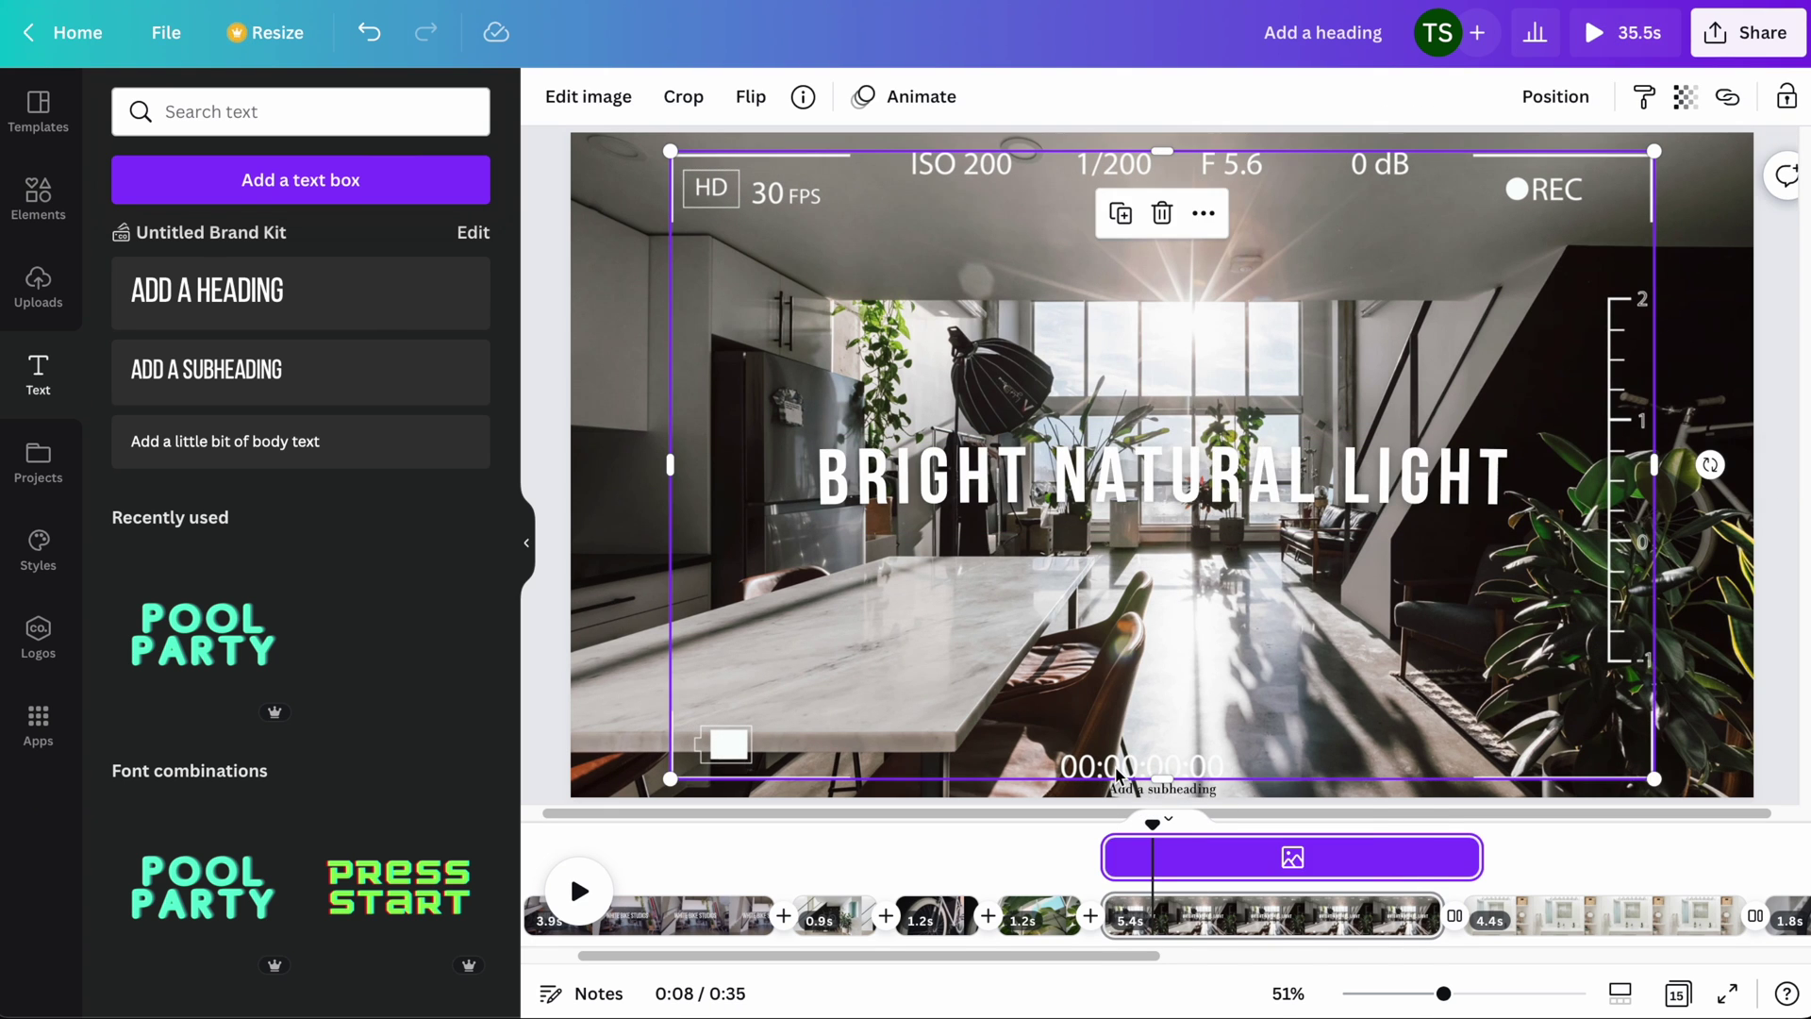
right_click(1117, 773)
click(1106, 878)
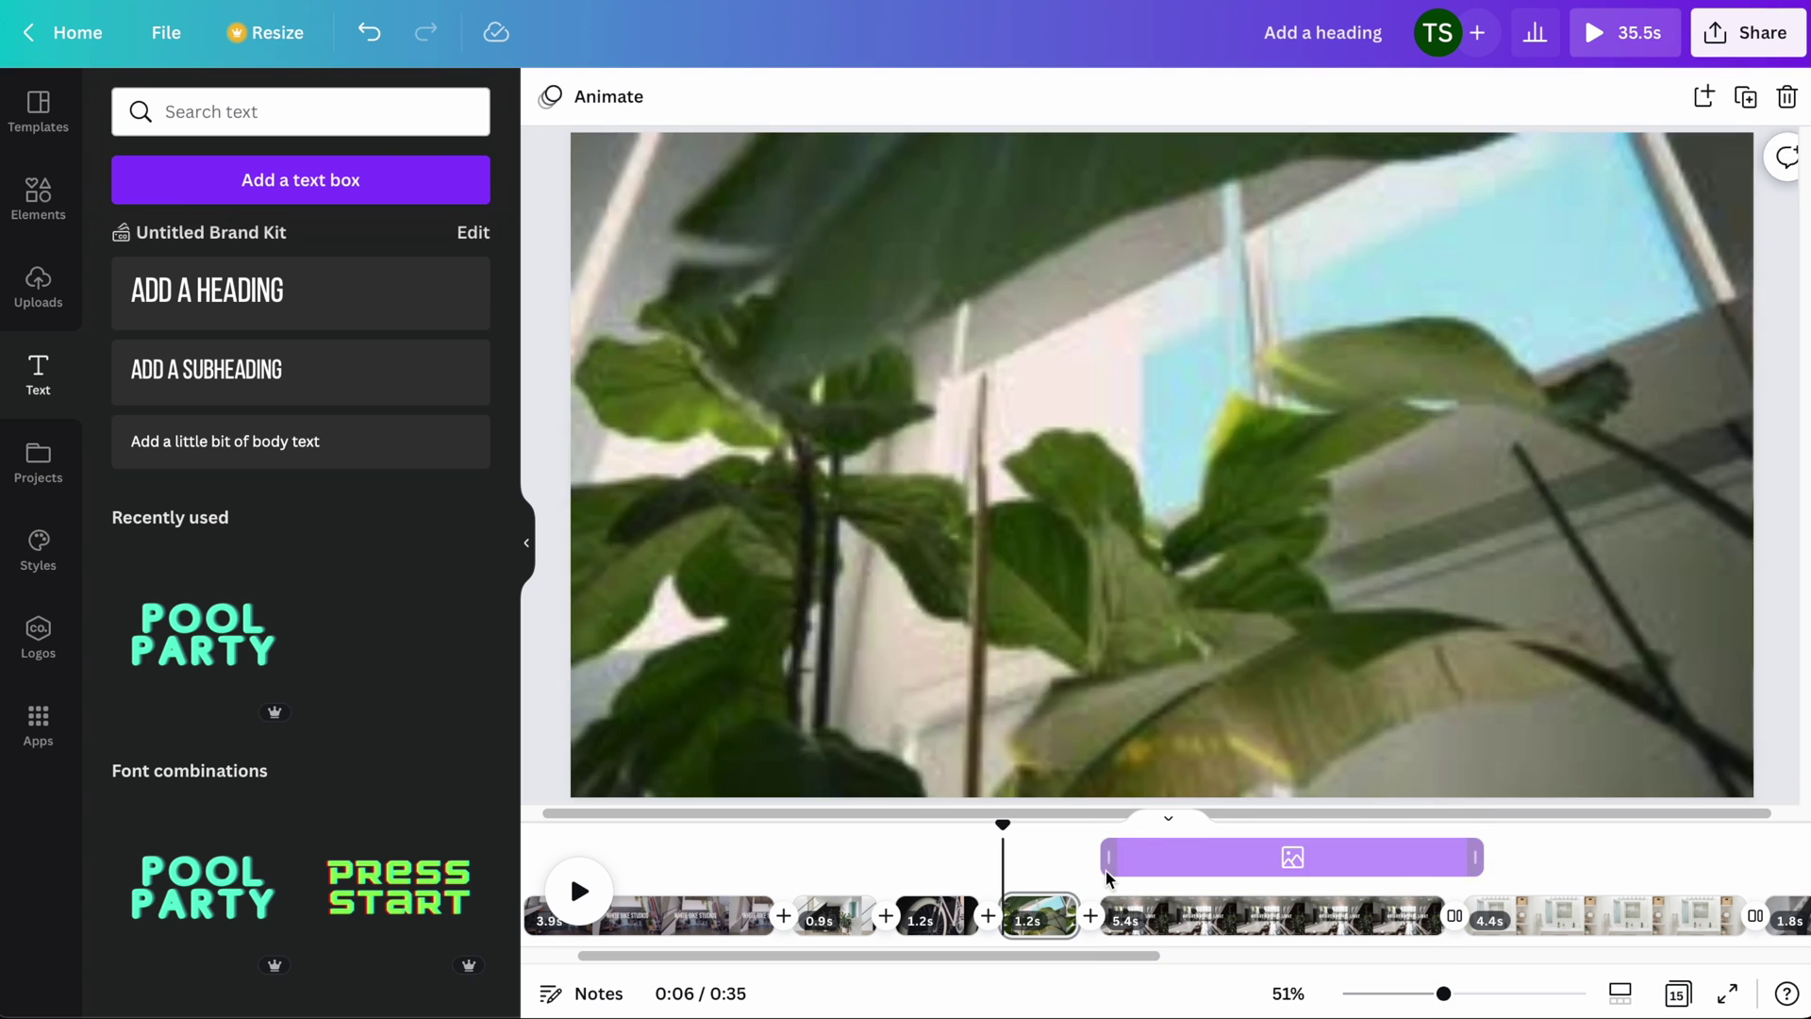
click(1123, 860)
drag(1115, 860, 1141, 864)
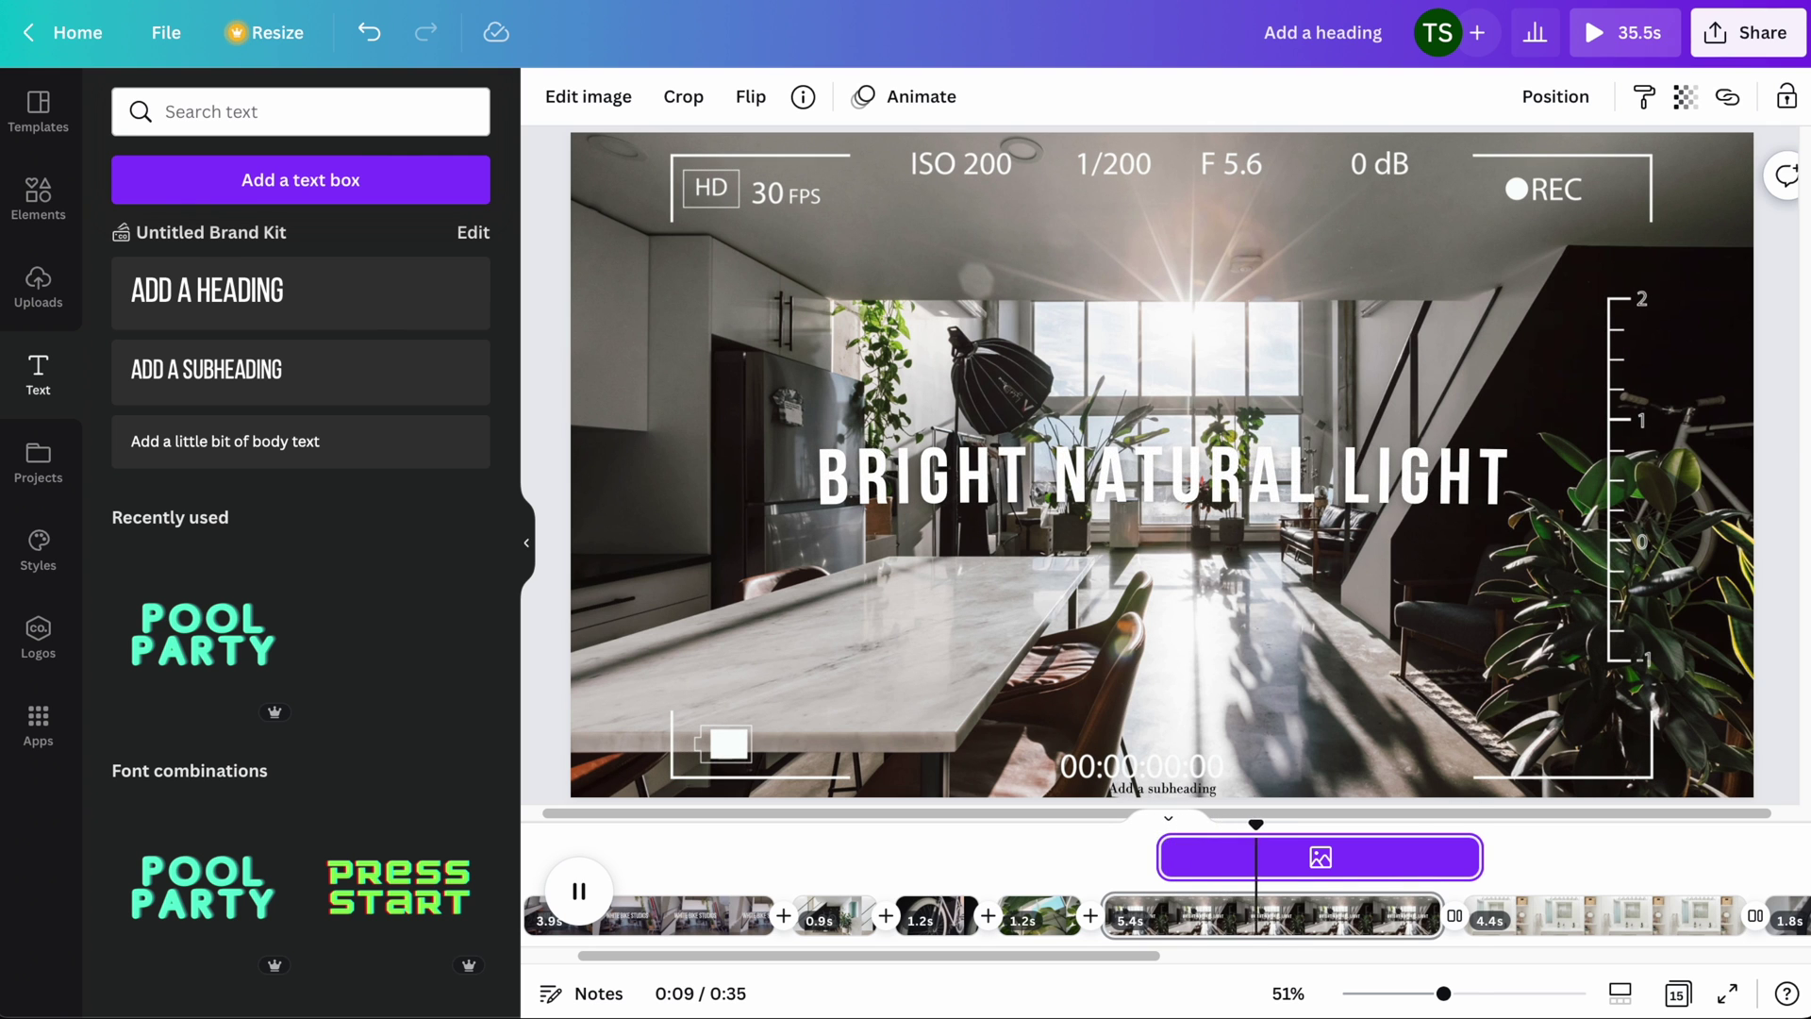
right_click(1228, 804)
click(1255, 879)
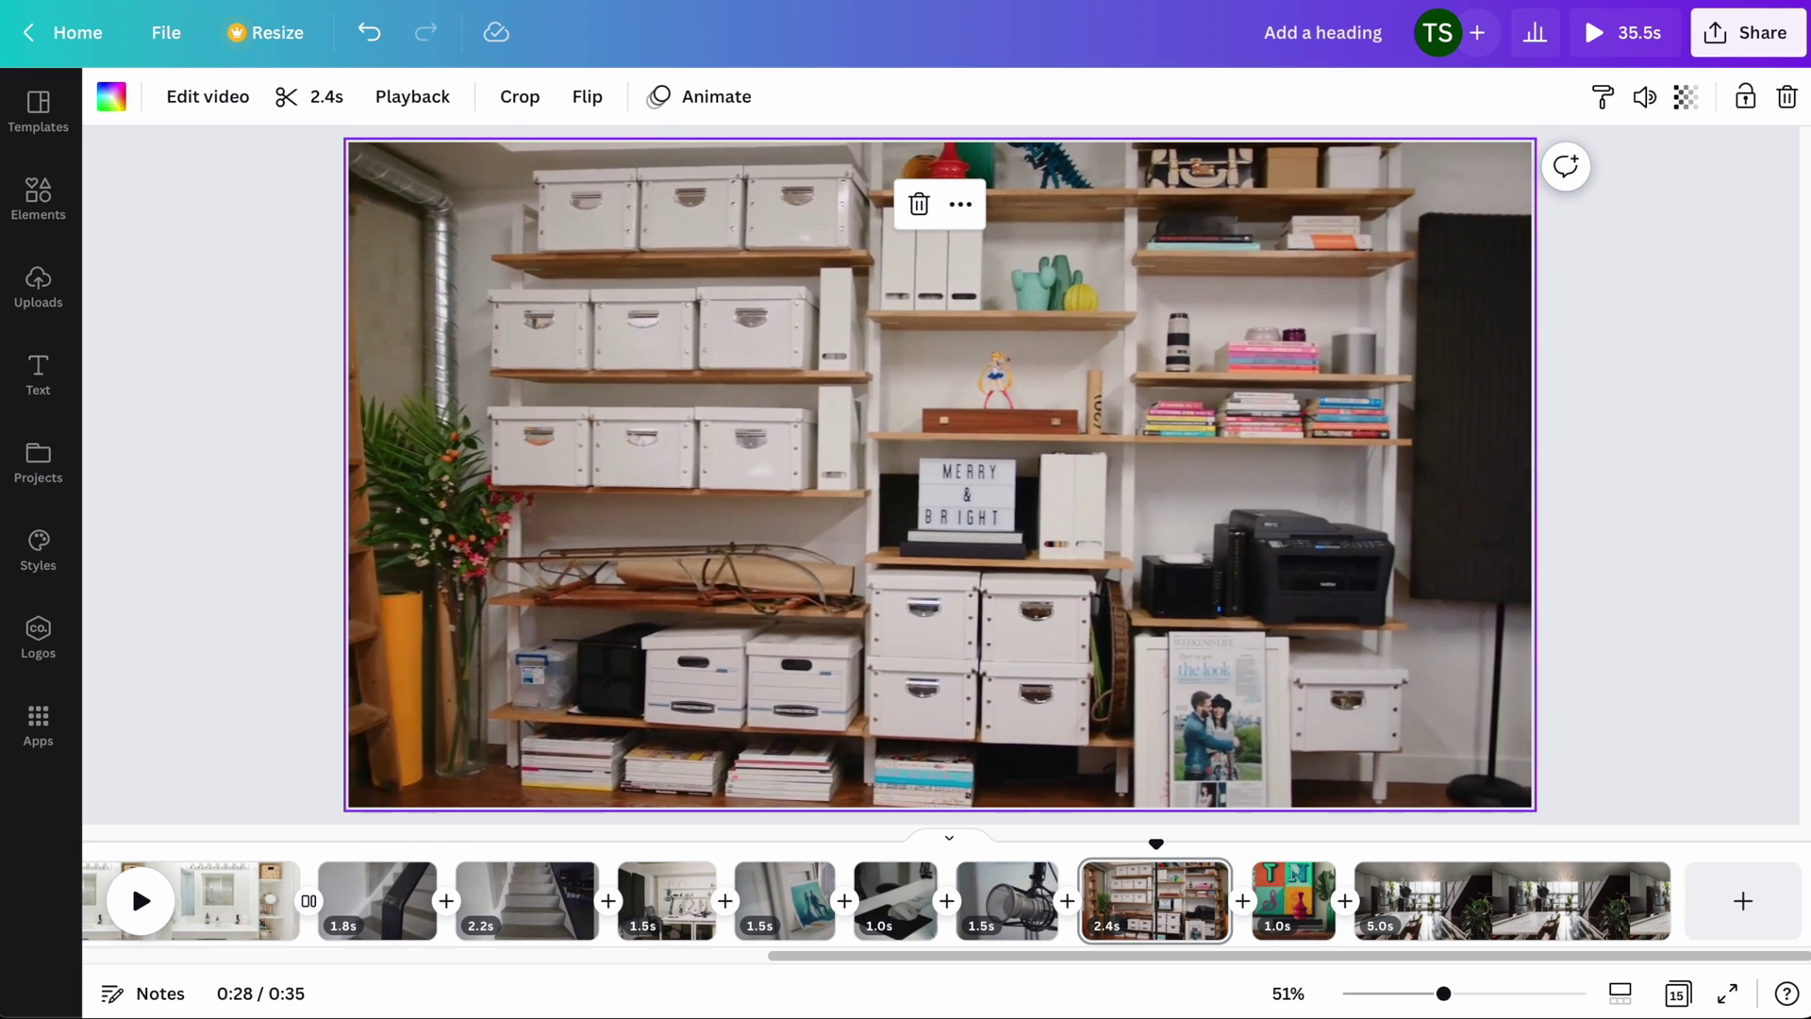
Step: Apply the Afterglow filter to the shelving clip
click(209, 94)
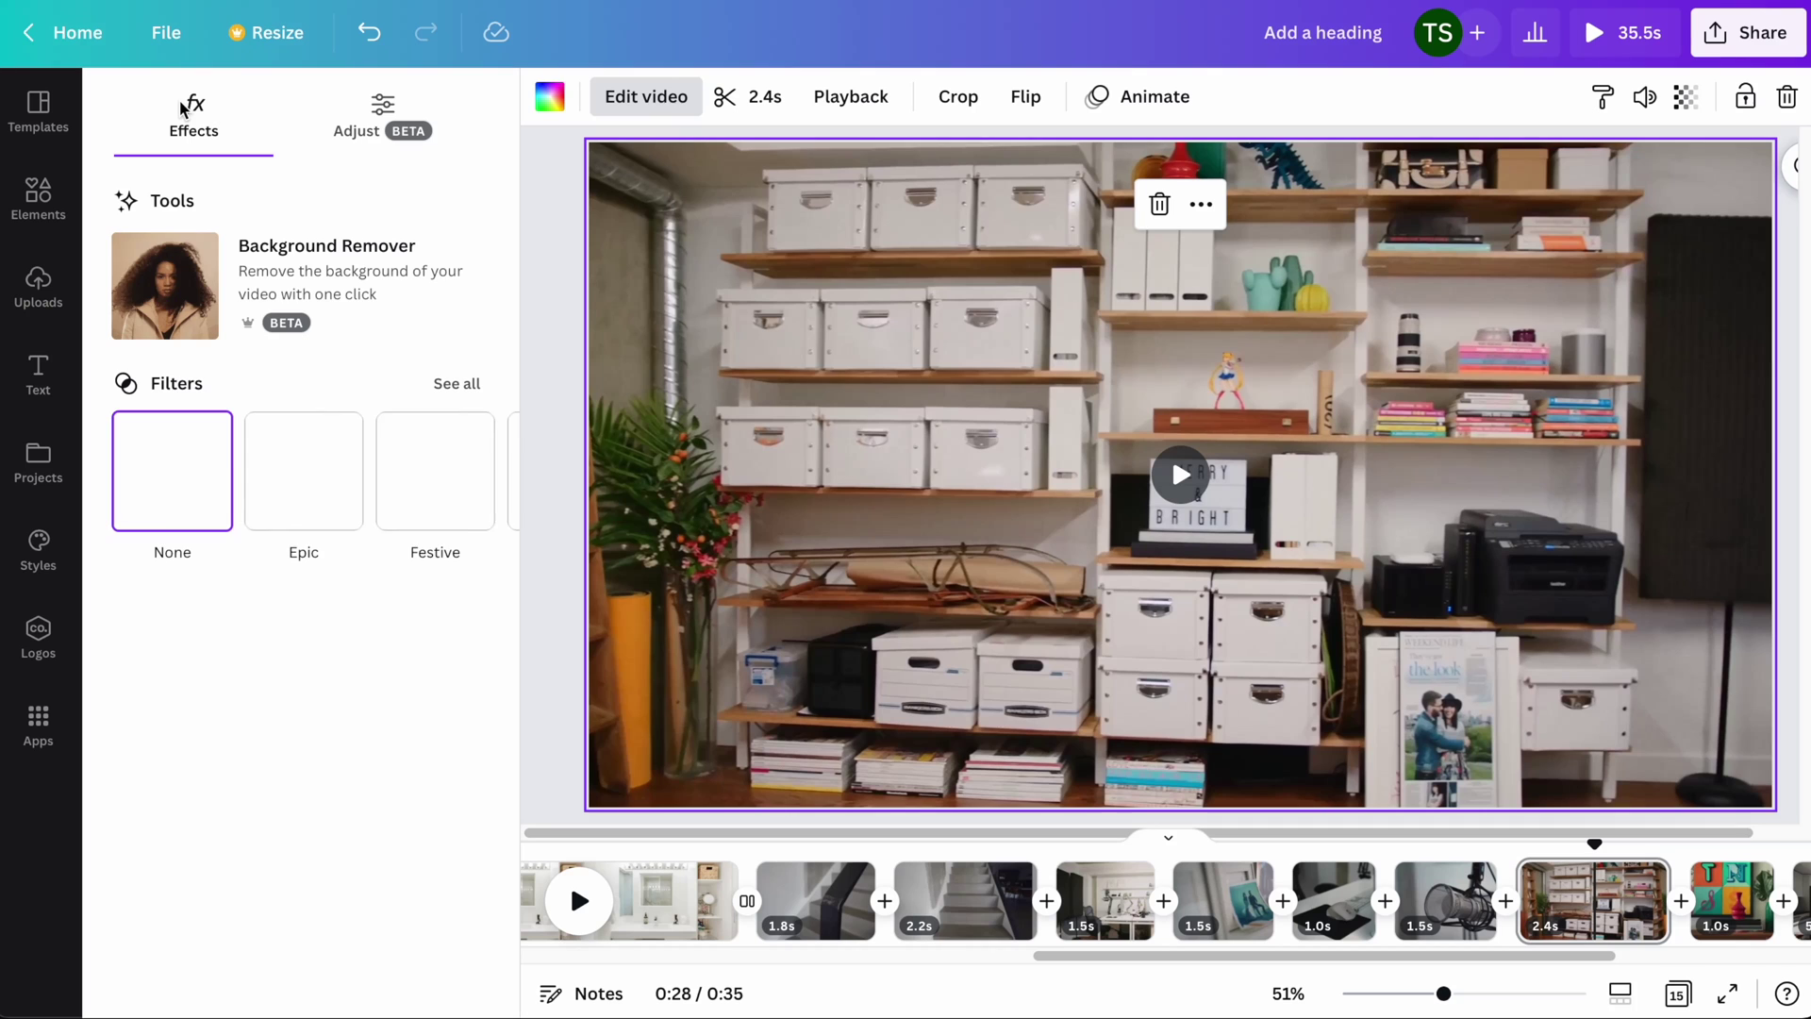
click(457, 383)
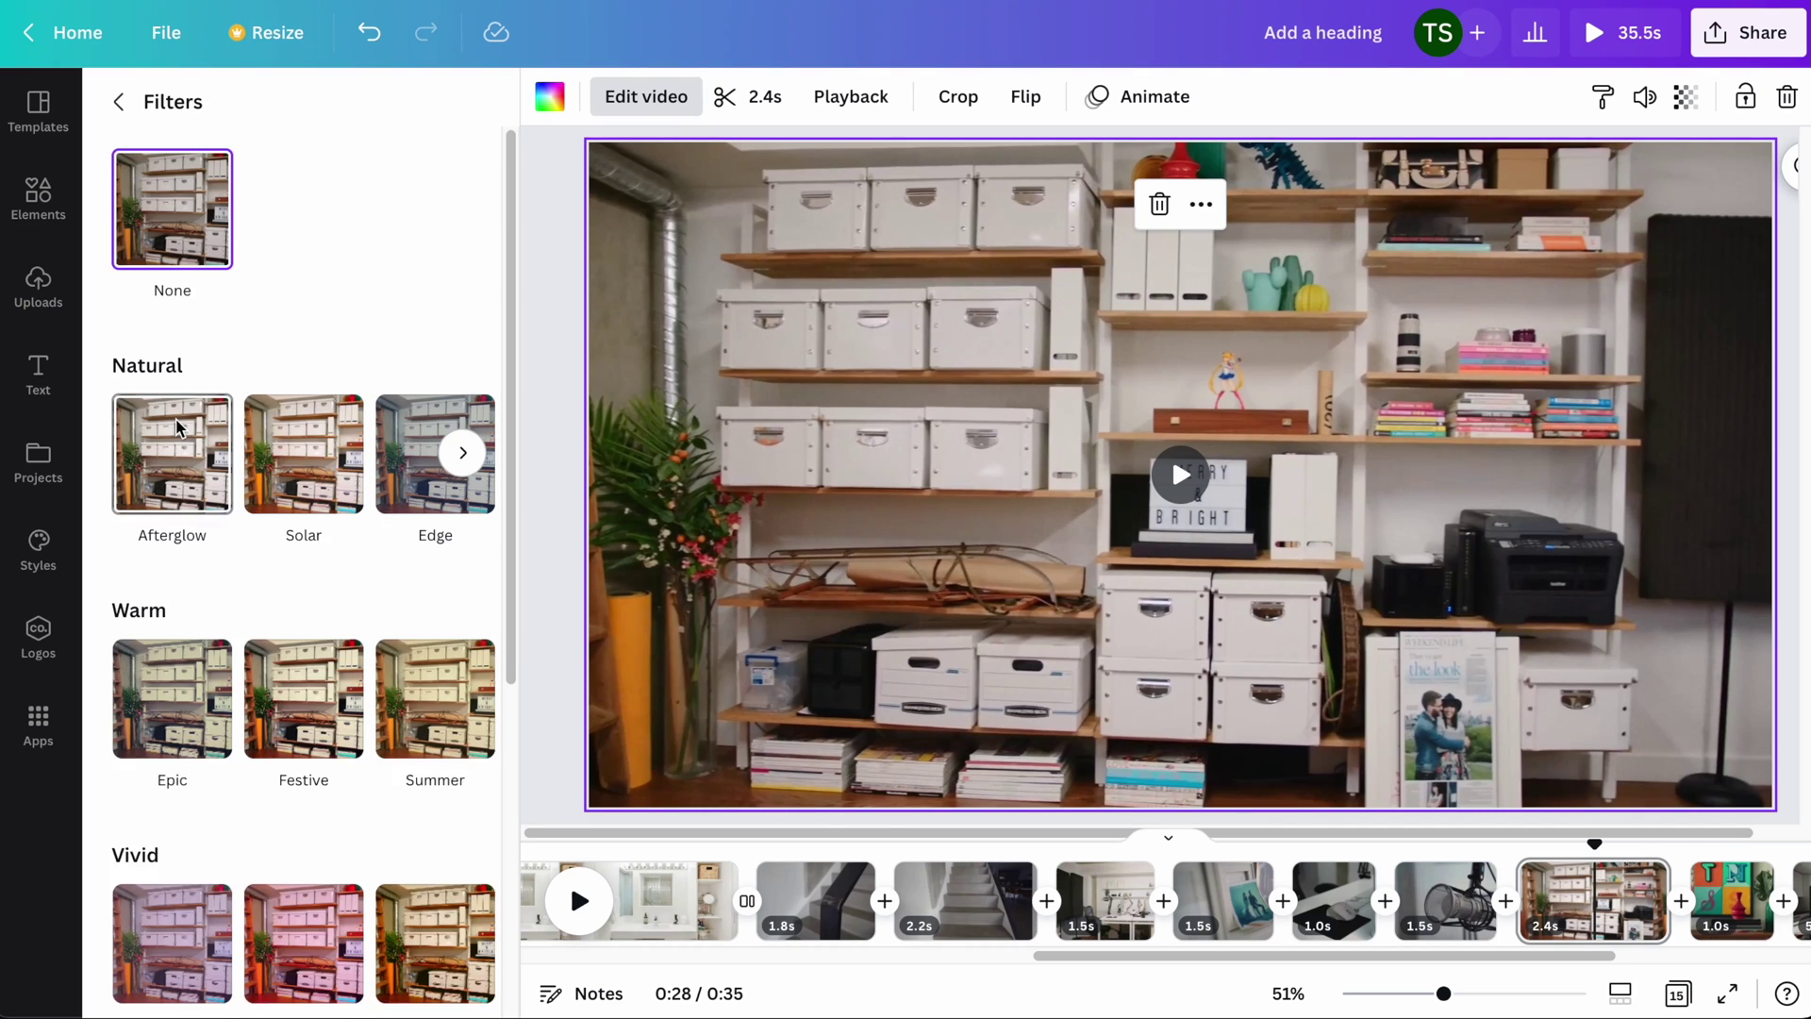
click(172, 453)
click(202, 488)
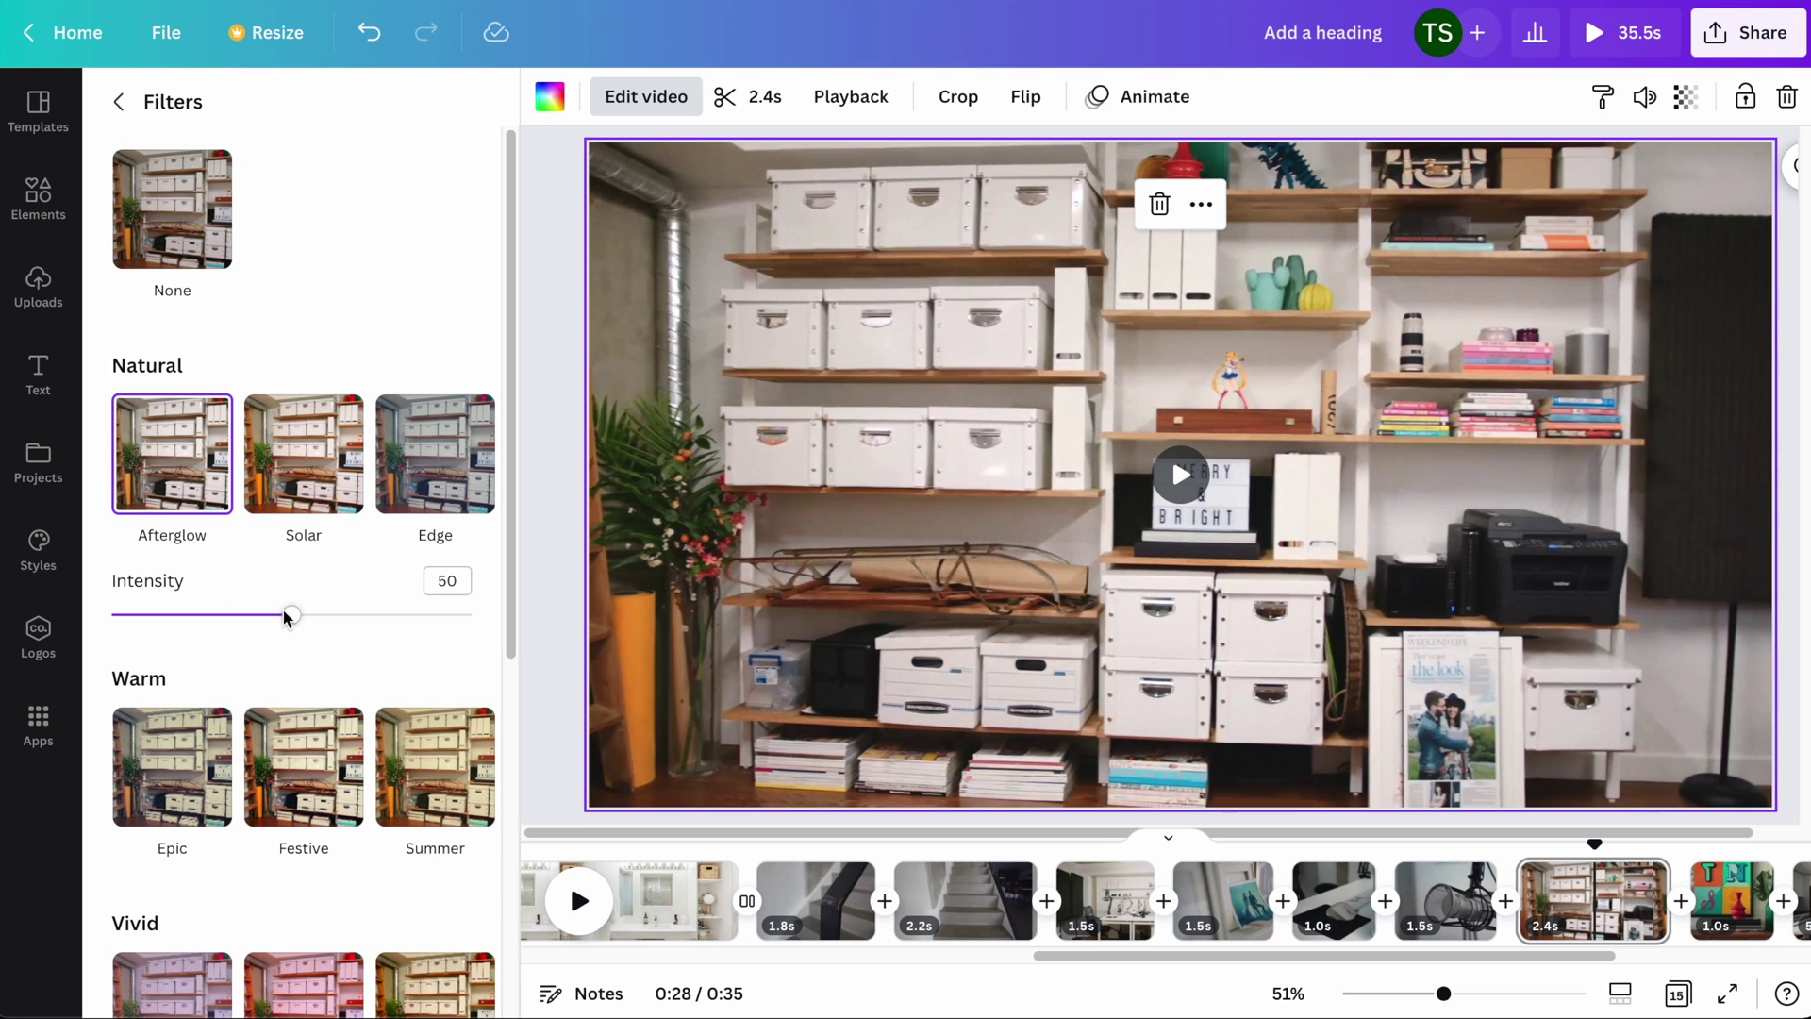
Step: Adjust the shelving clip's colour sliders, returning its fade to 0
click(119, 100)
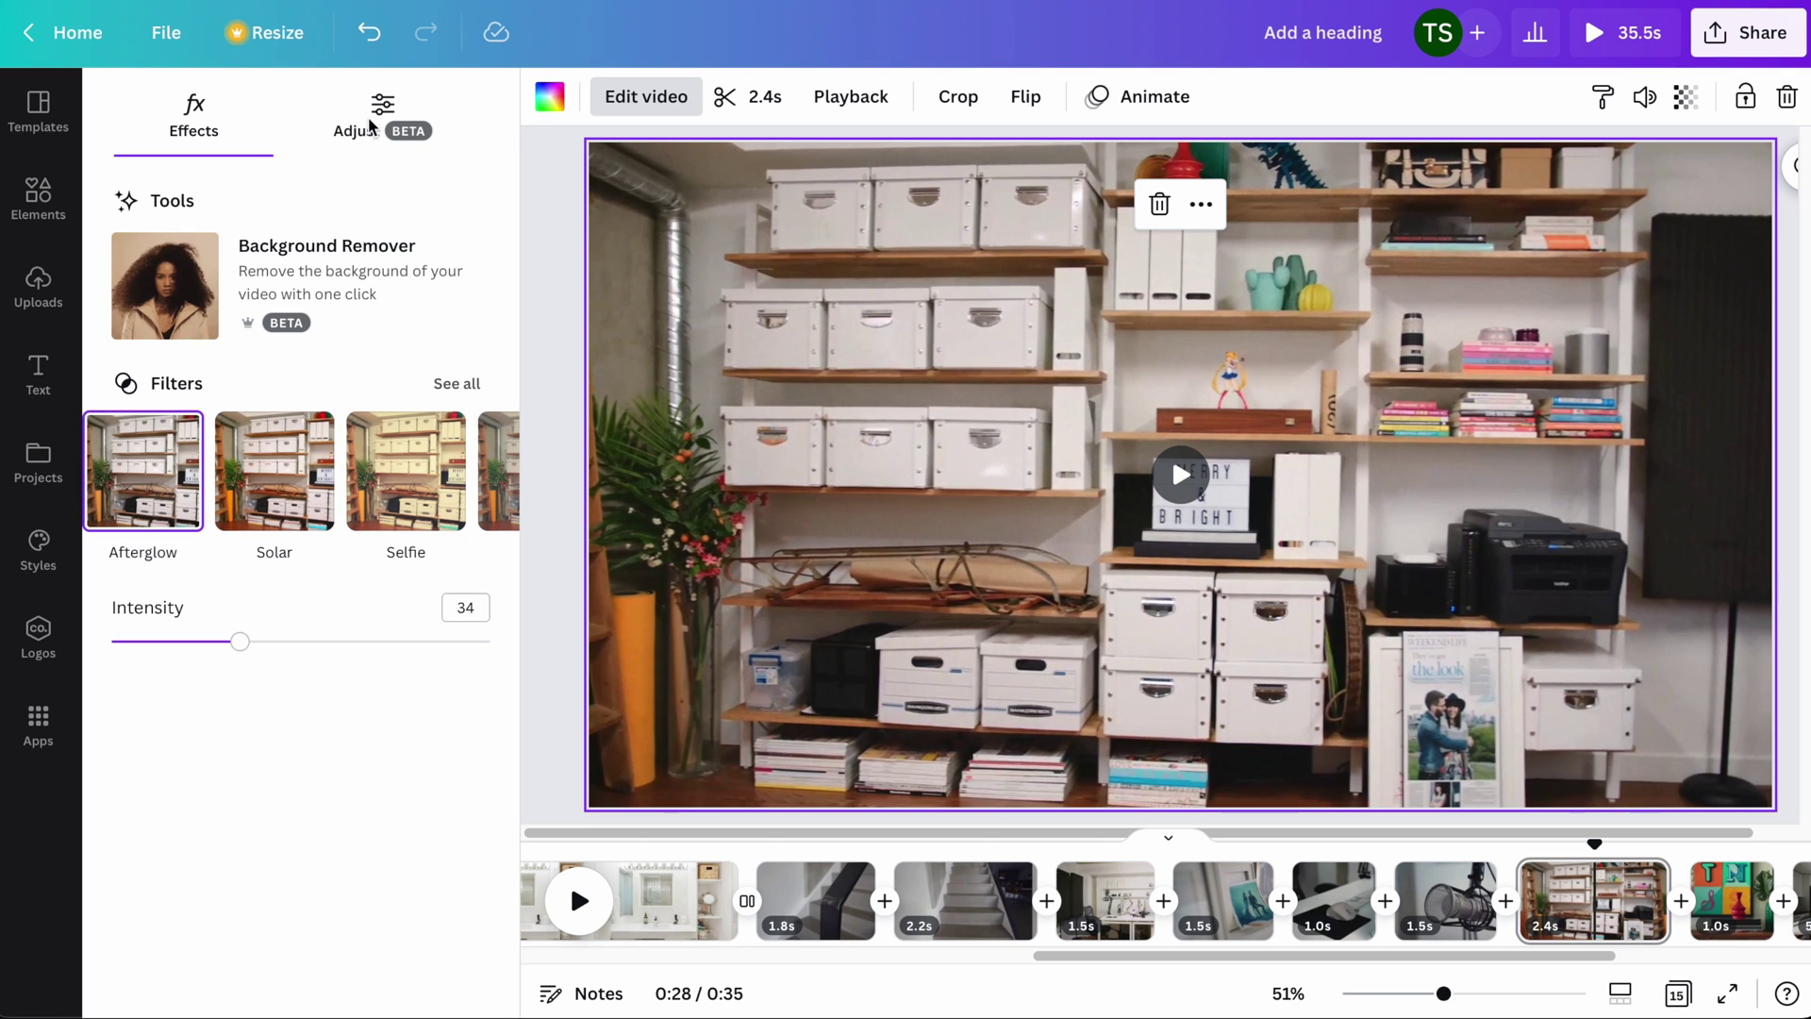
click(385, 115)
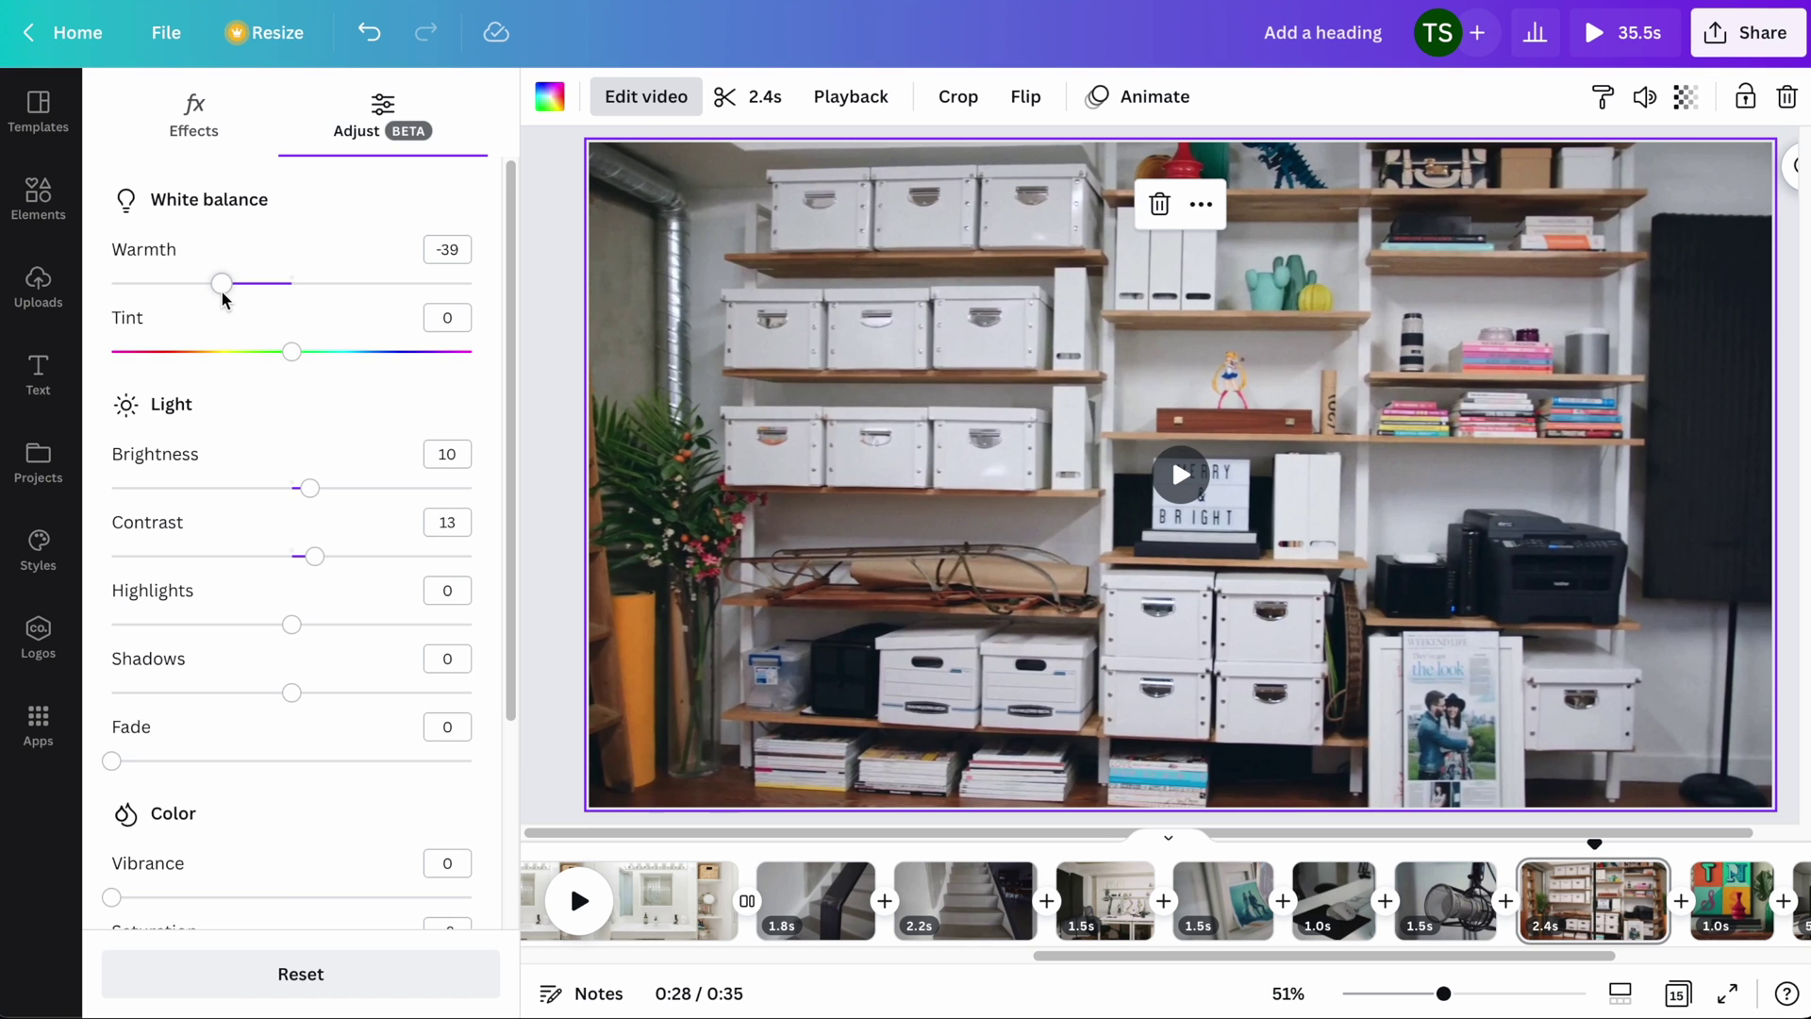
scroll(283, 530, down, 2)
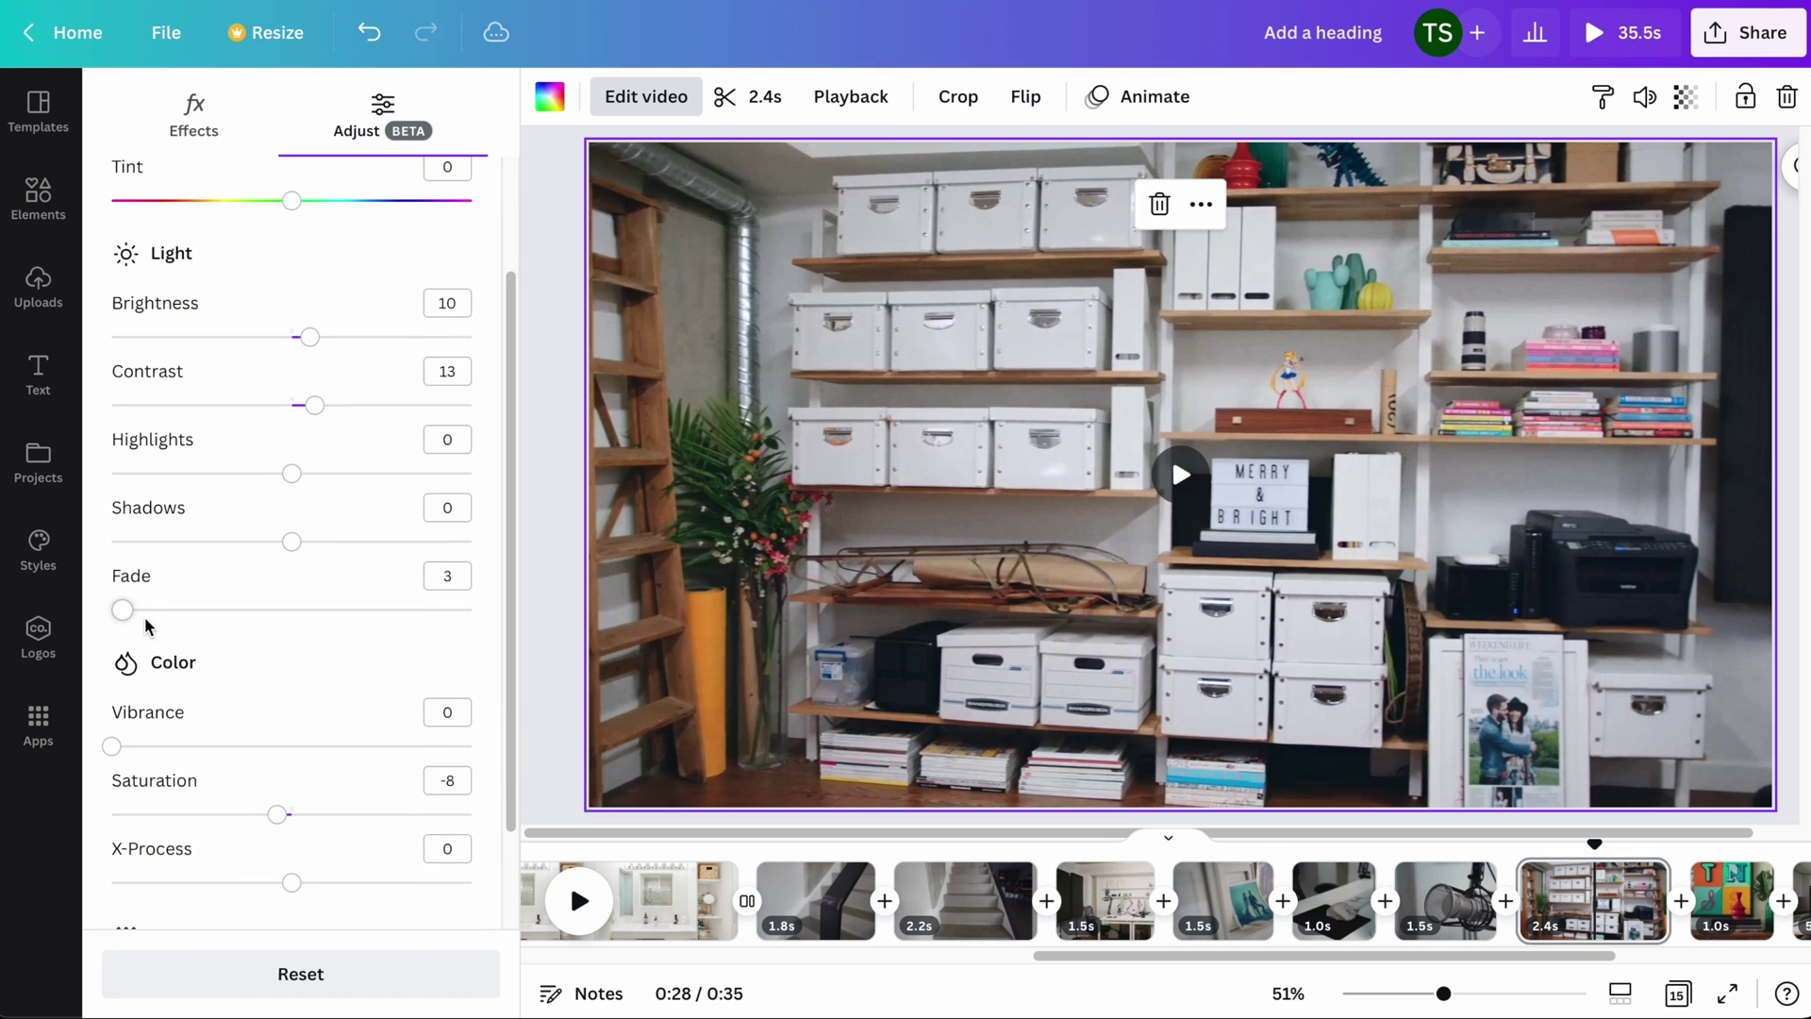
drag(122, 609, 3, 641)
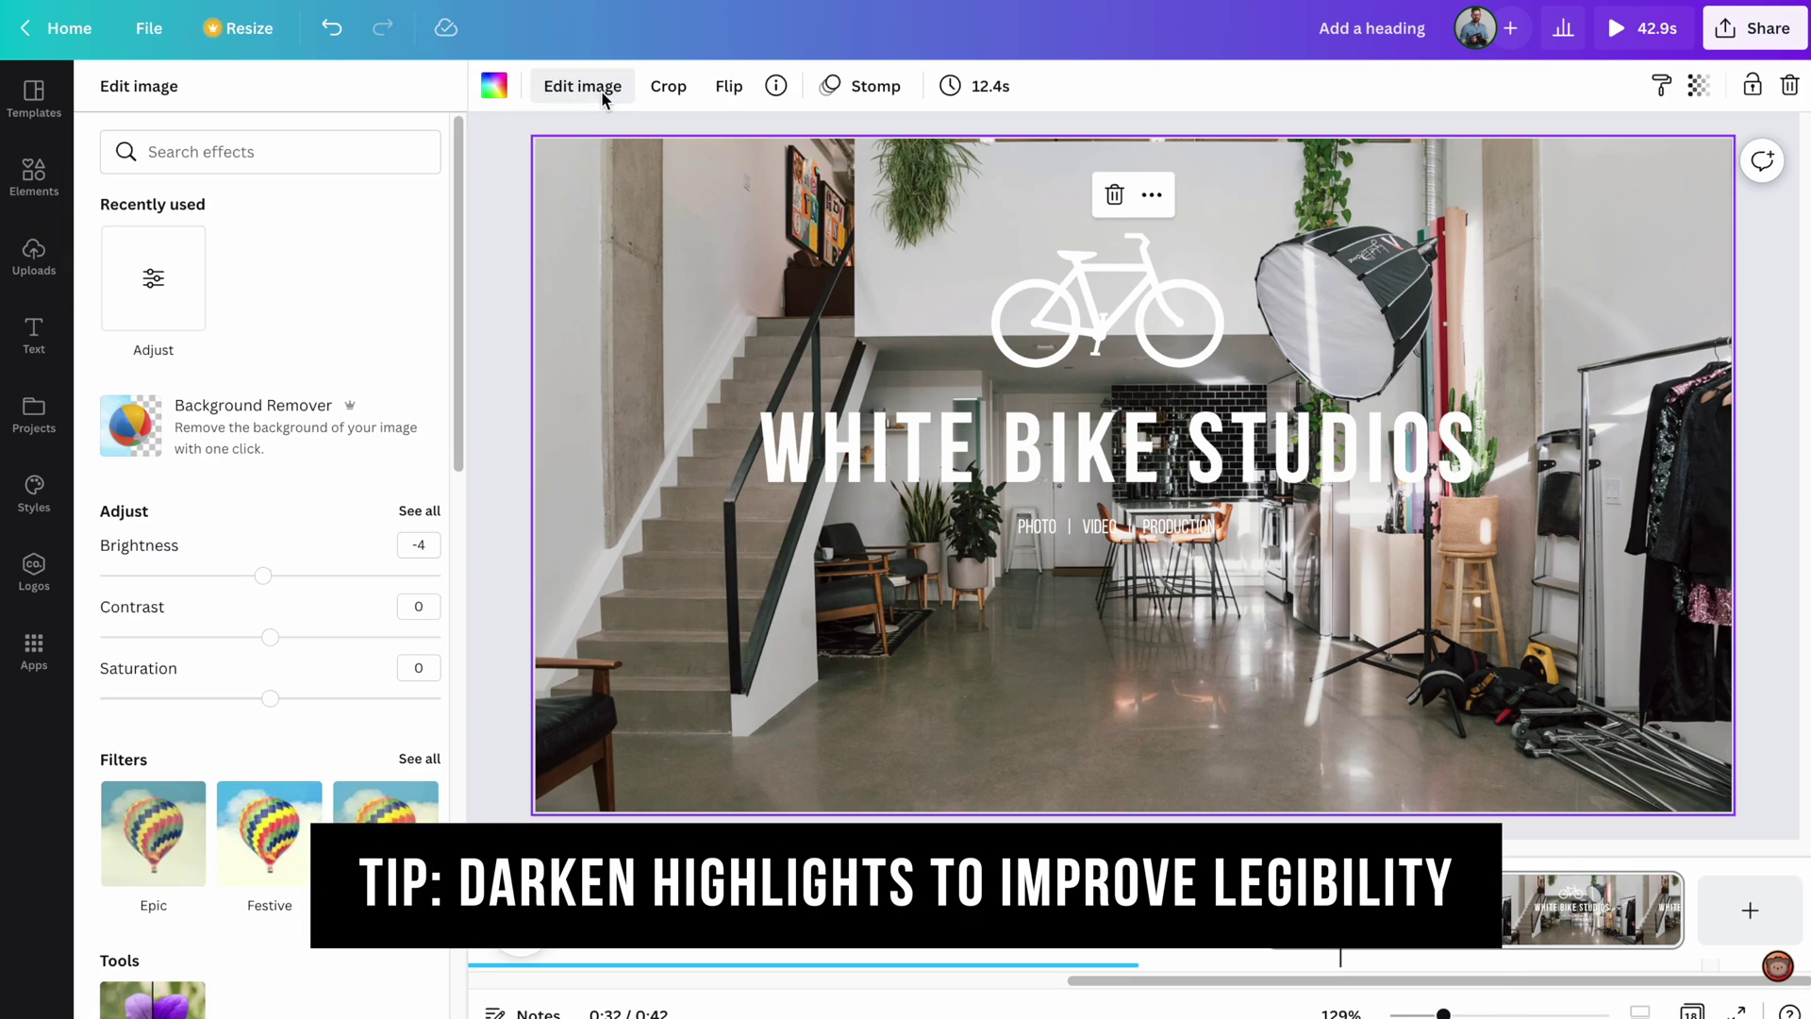
Step: Lower the background photo's brightness to -14 and give the title text a Lift shadow
click(150, 288)
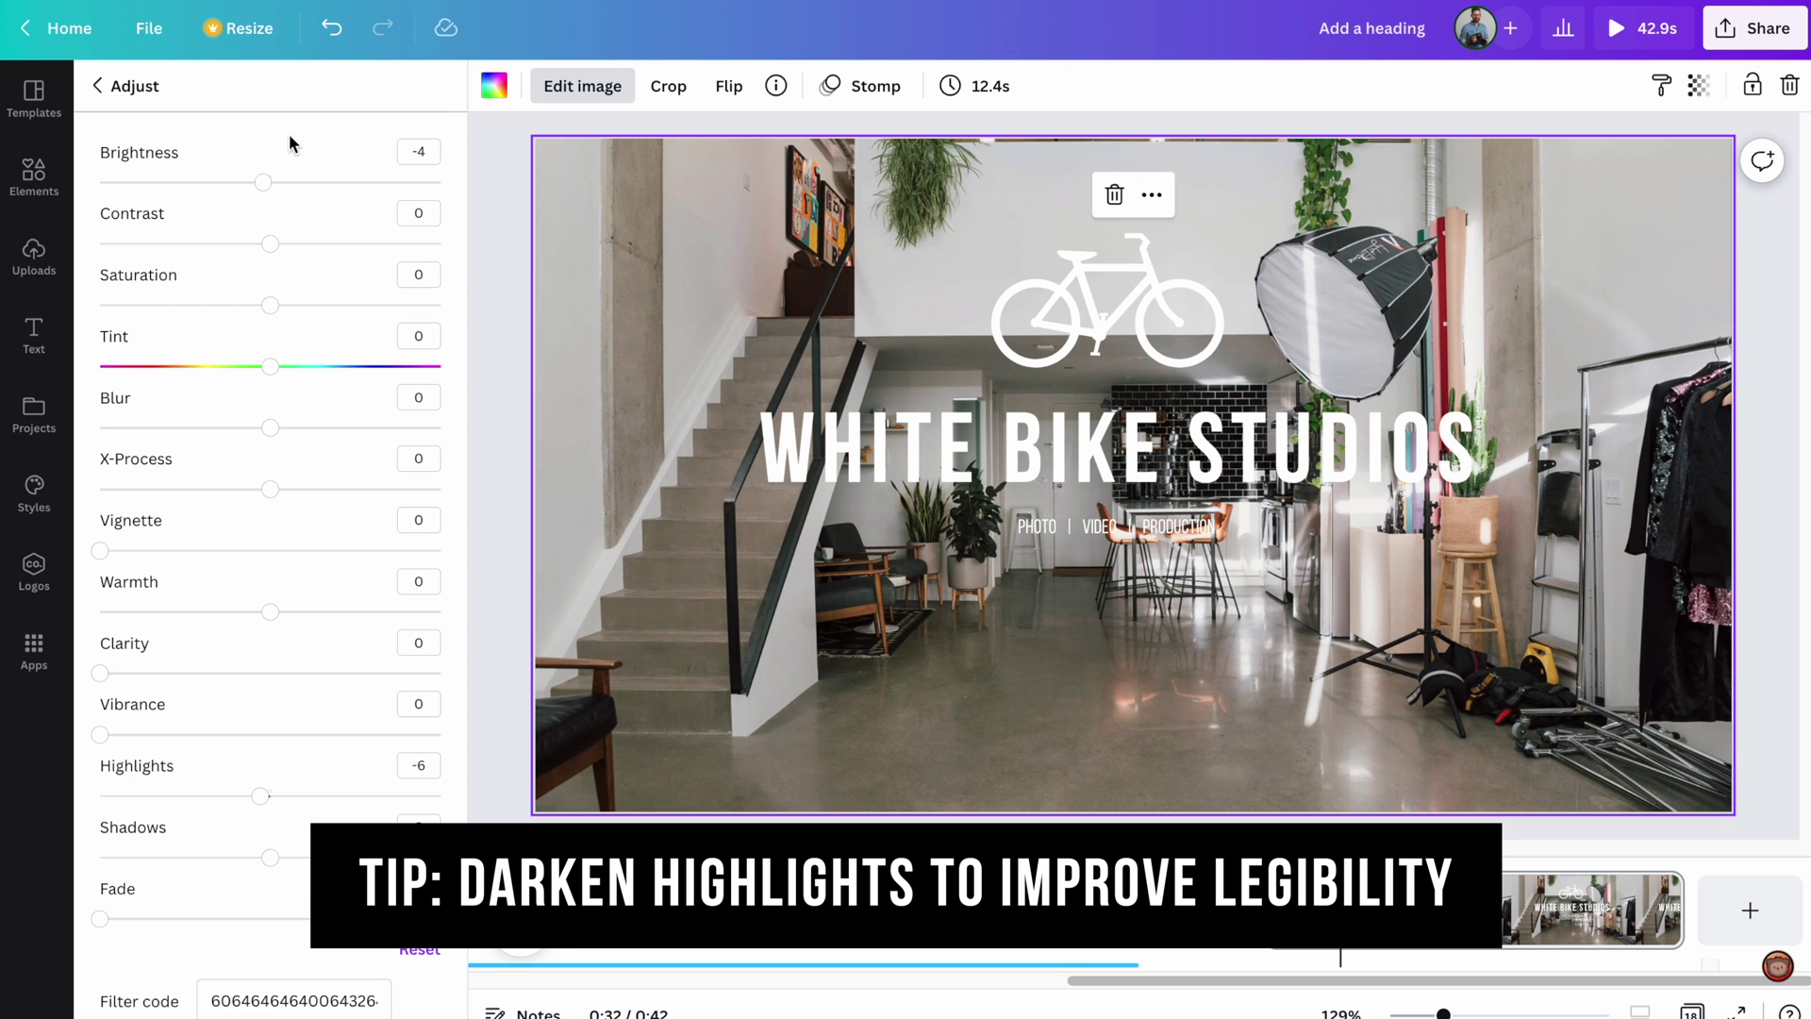
drag(265, 183, 224, 188)
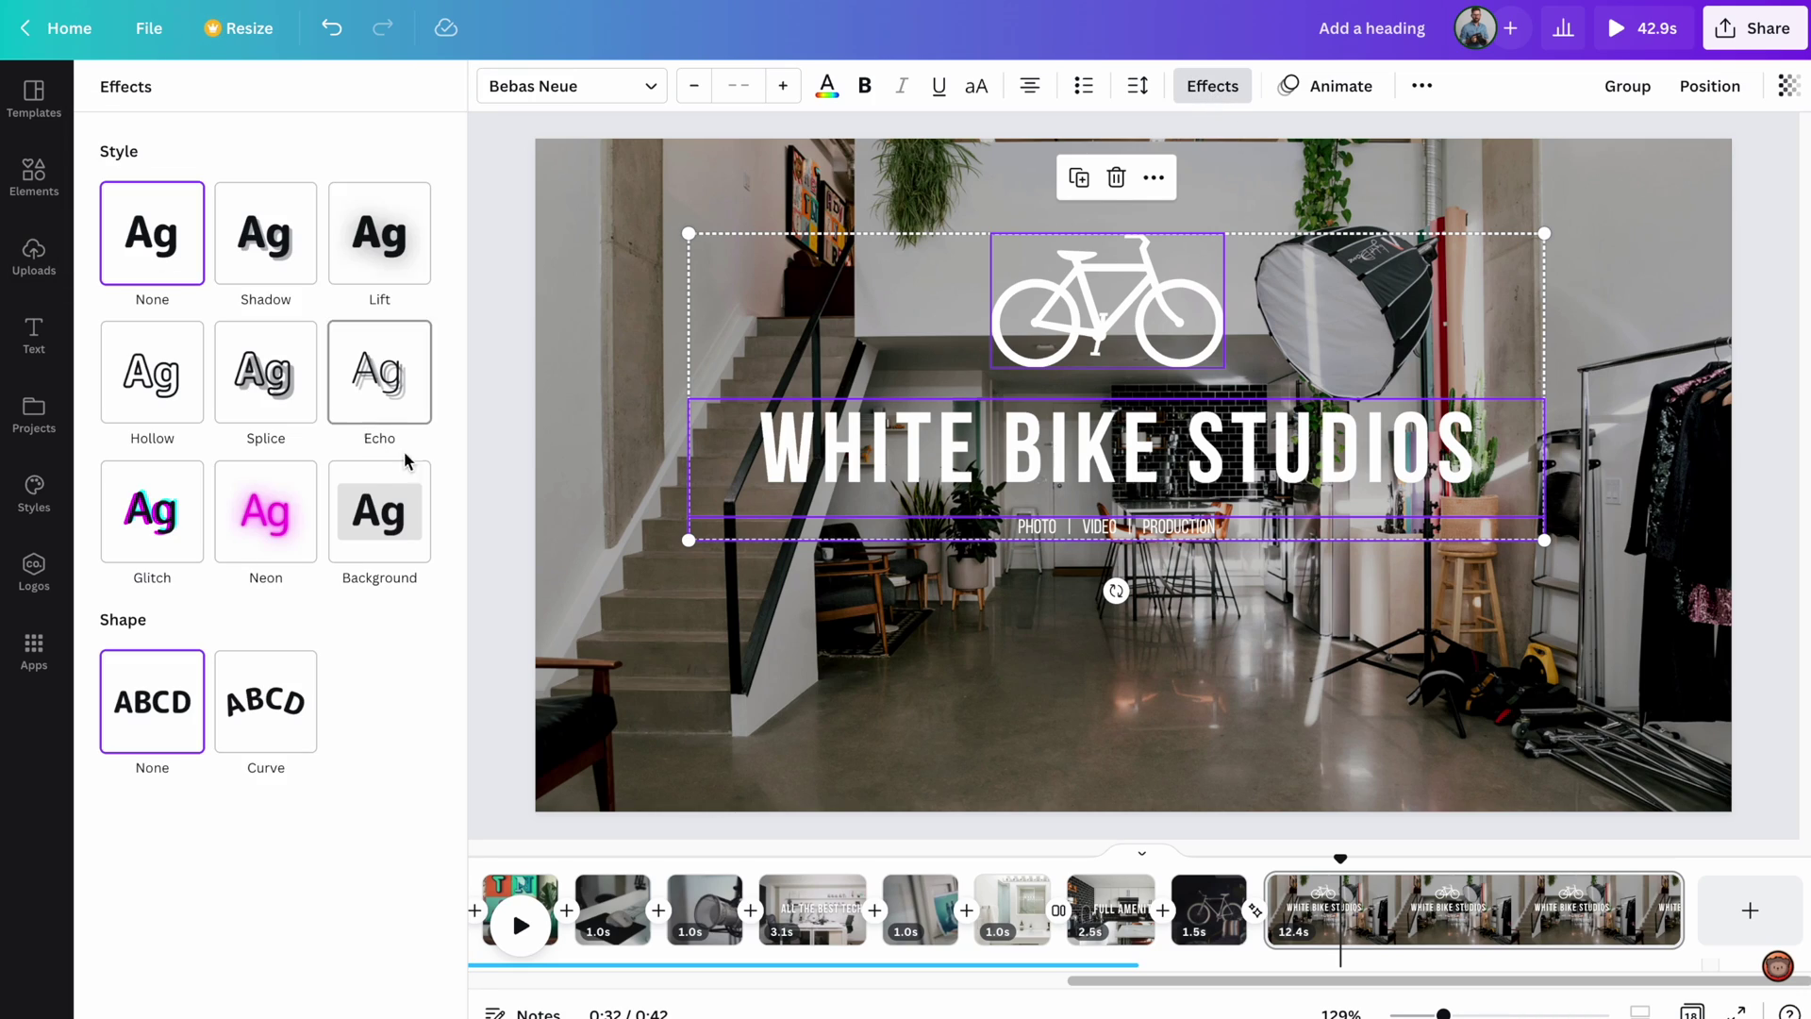
click(380, 247)
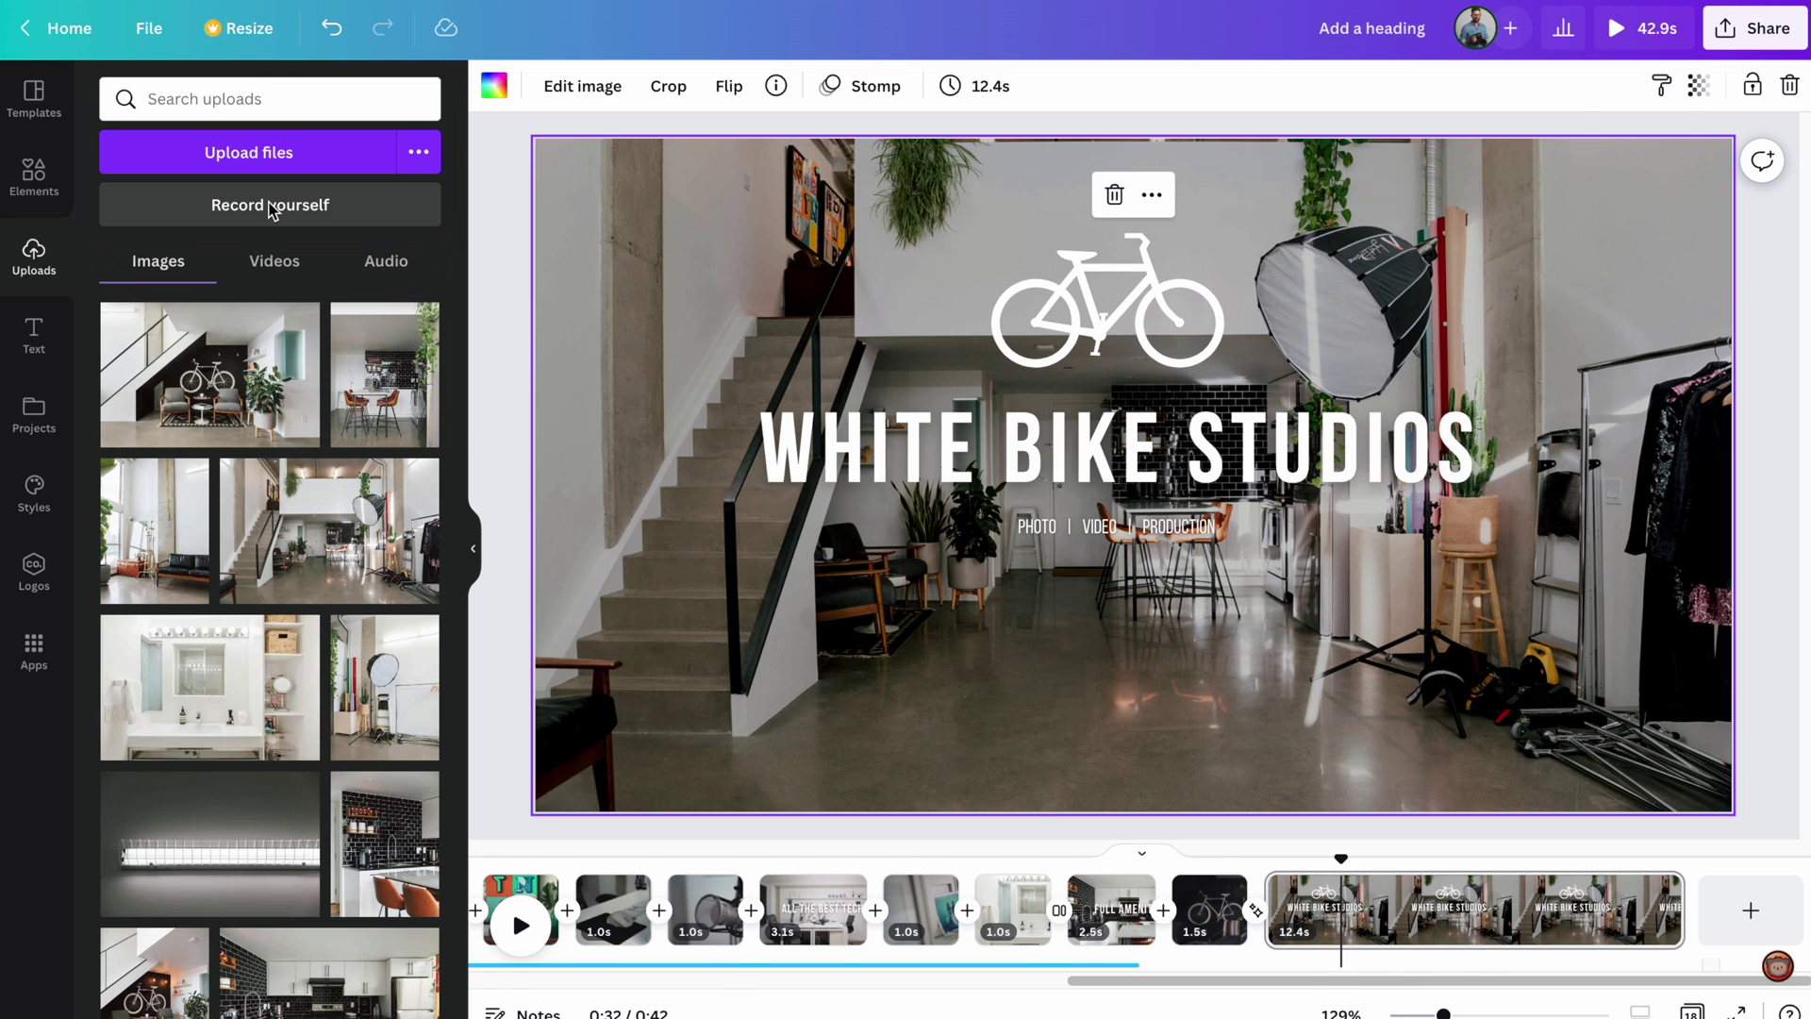
Step: Record a webcam clip with the camera bubble centred on the scene, then review it
click(272, 206)
drag(496, 644, 925, 608)
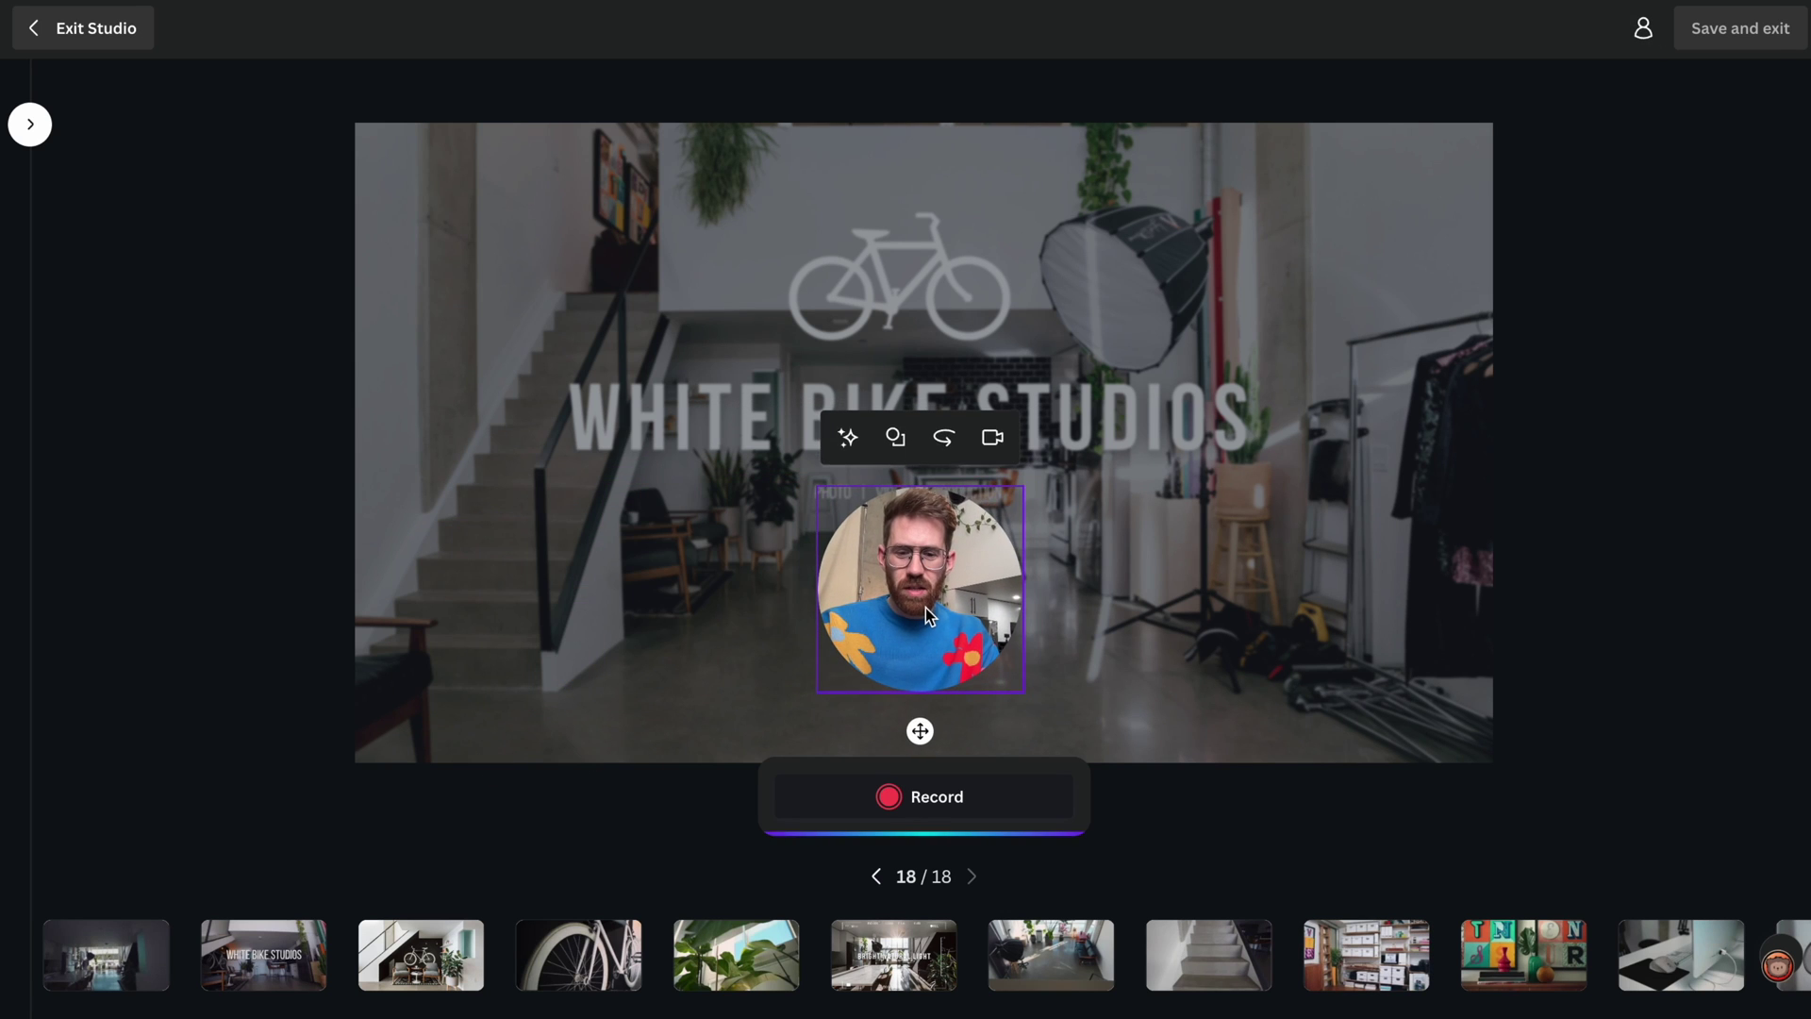
click(924, 798)
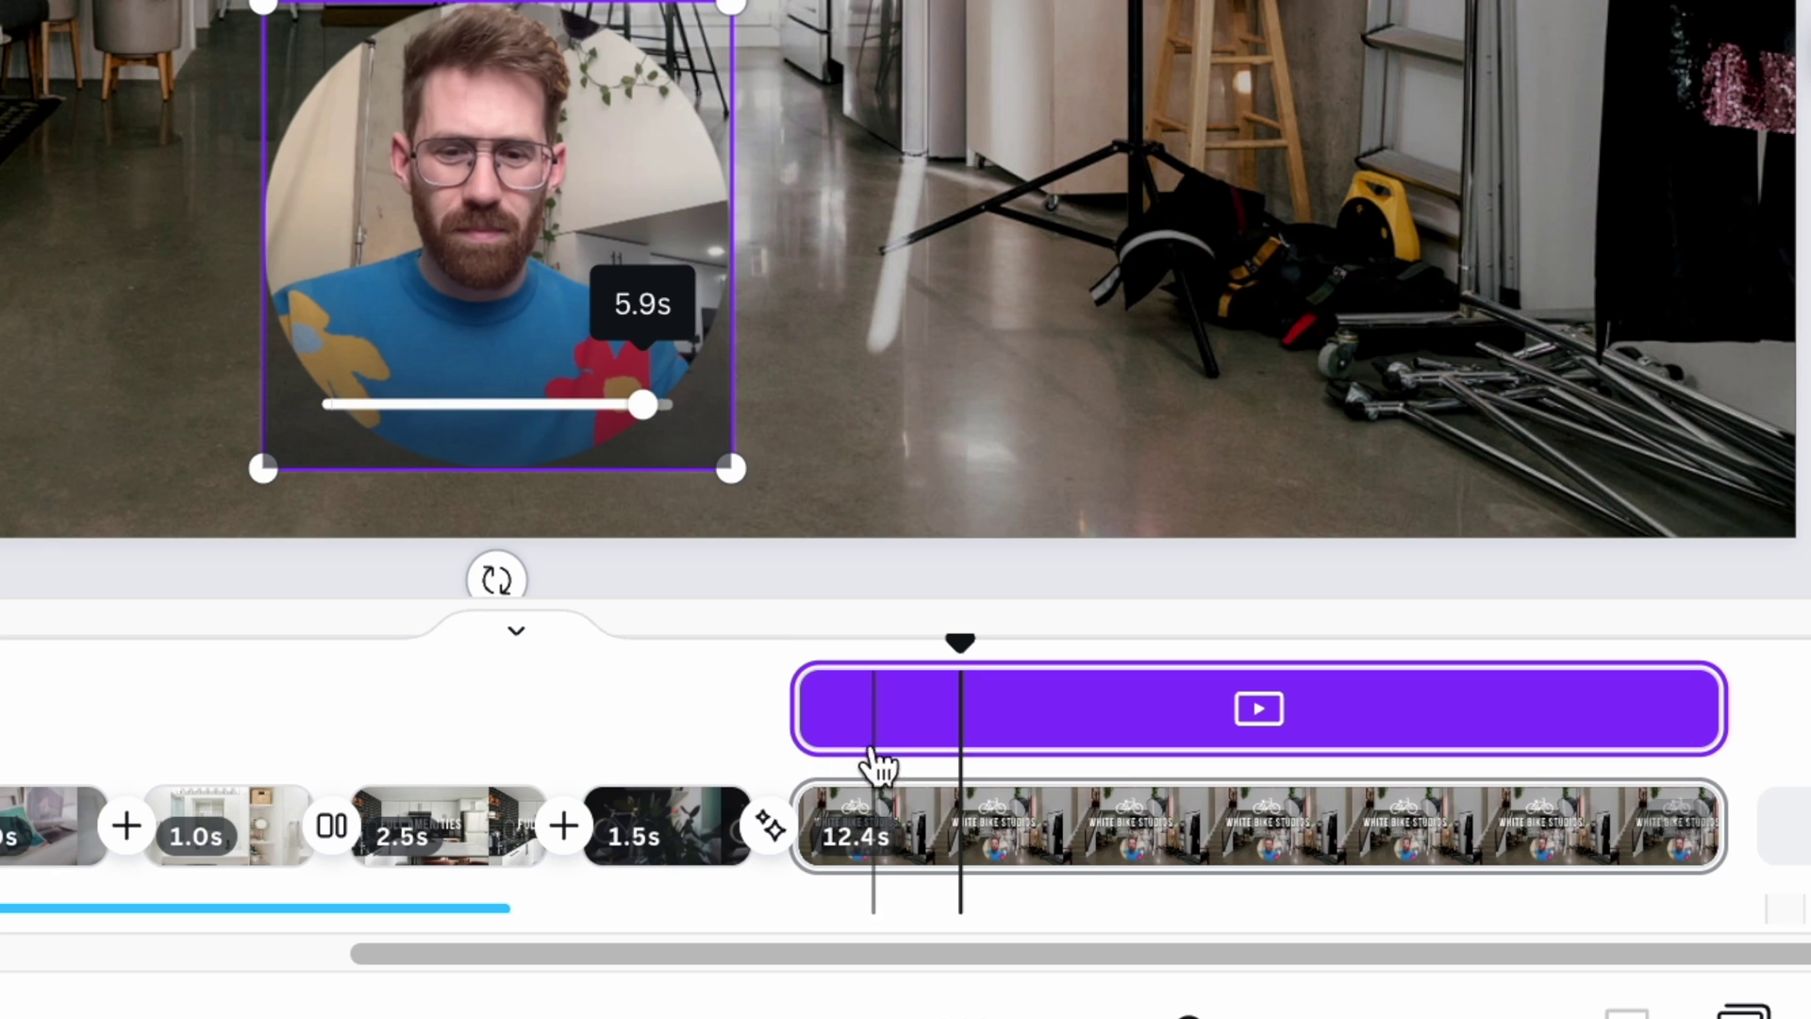
click(873, 754)
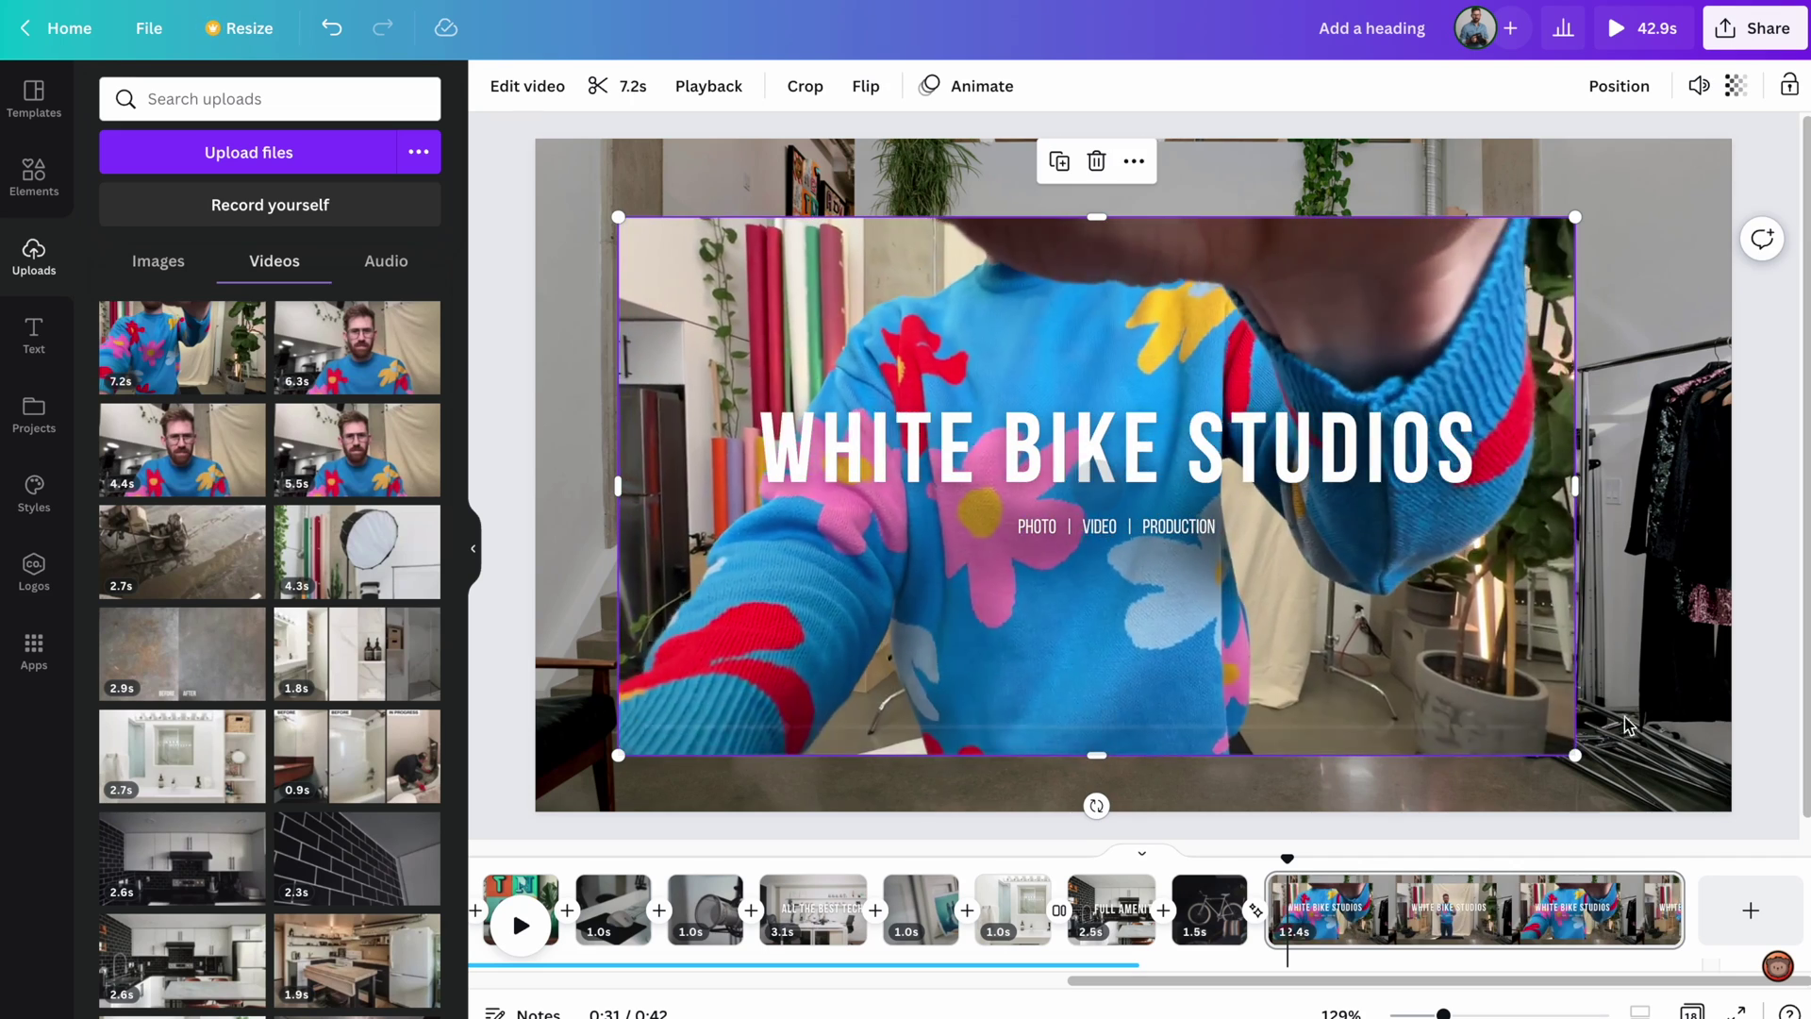
Step: Show the presenter clip's timing and run Background Remover on it
right_click(1434, 608)
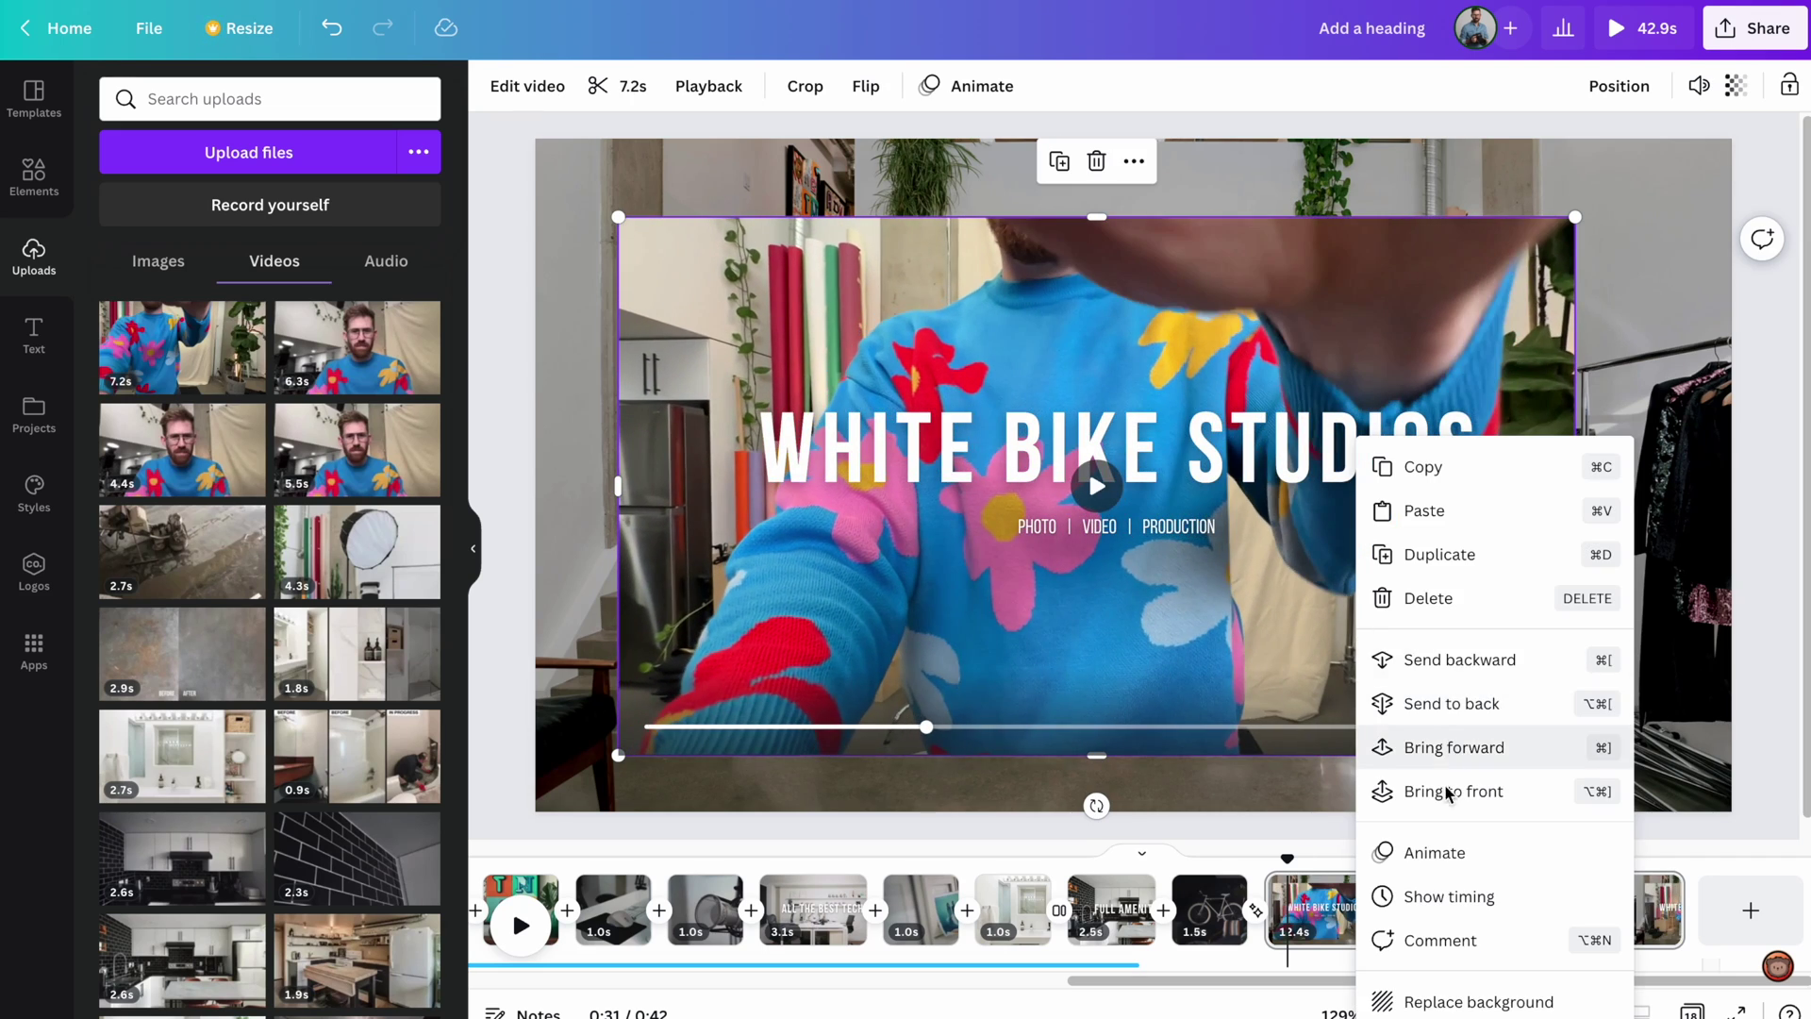
click(1448, 896)
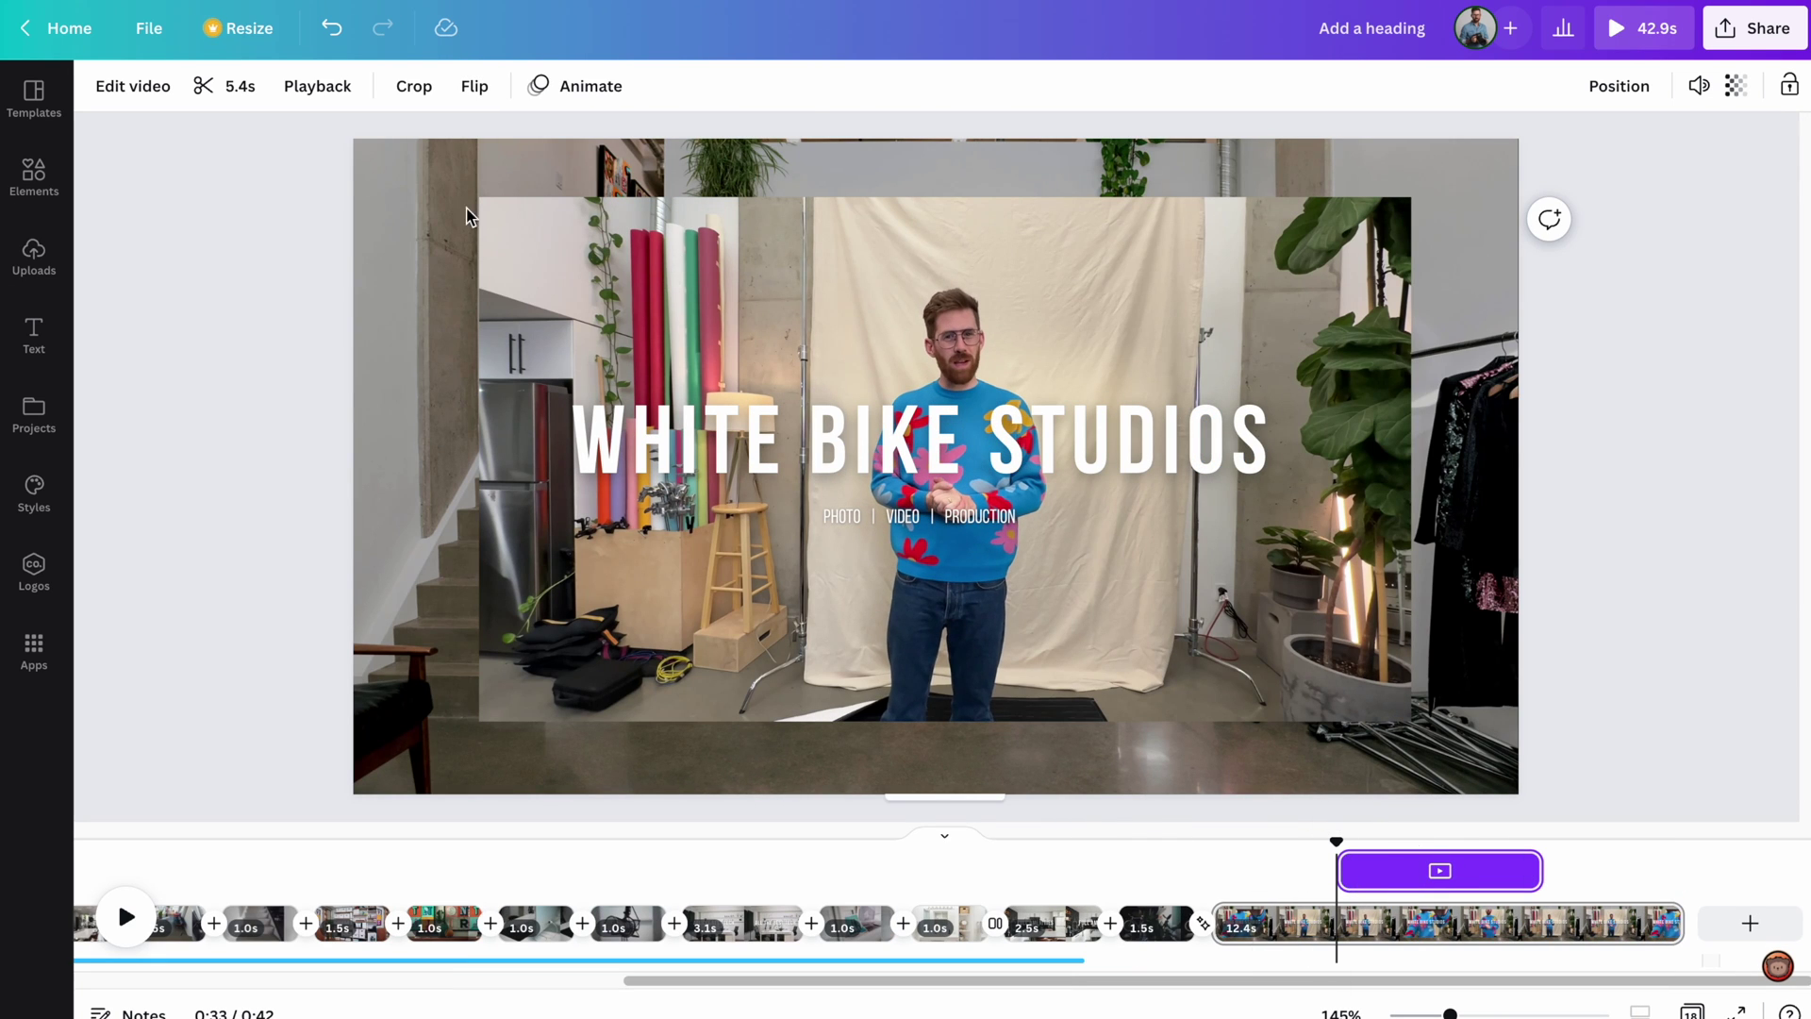
click(125, 88)
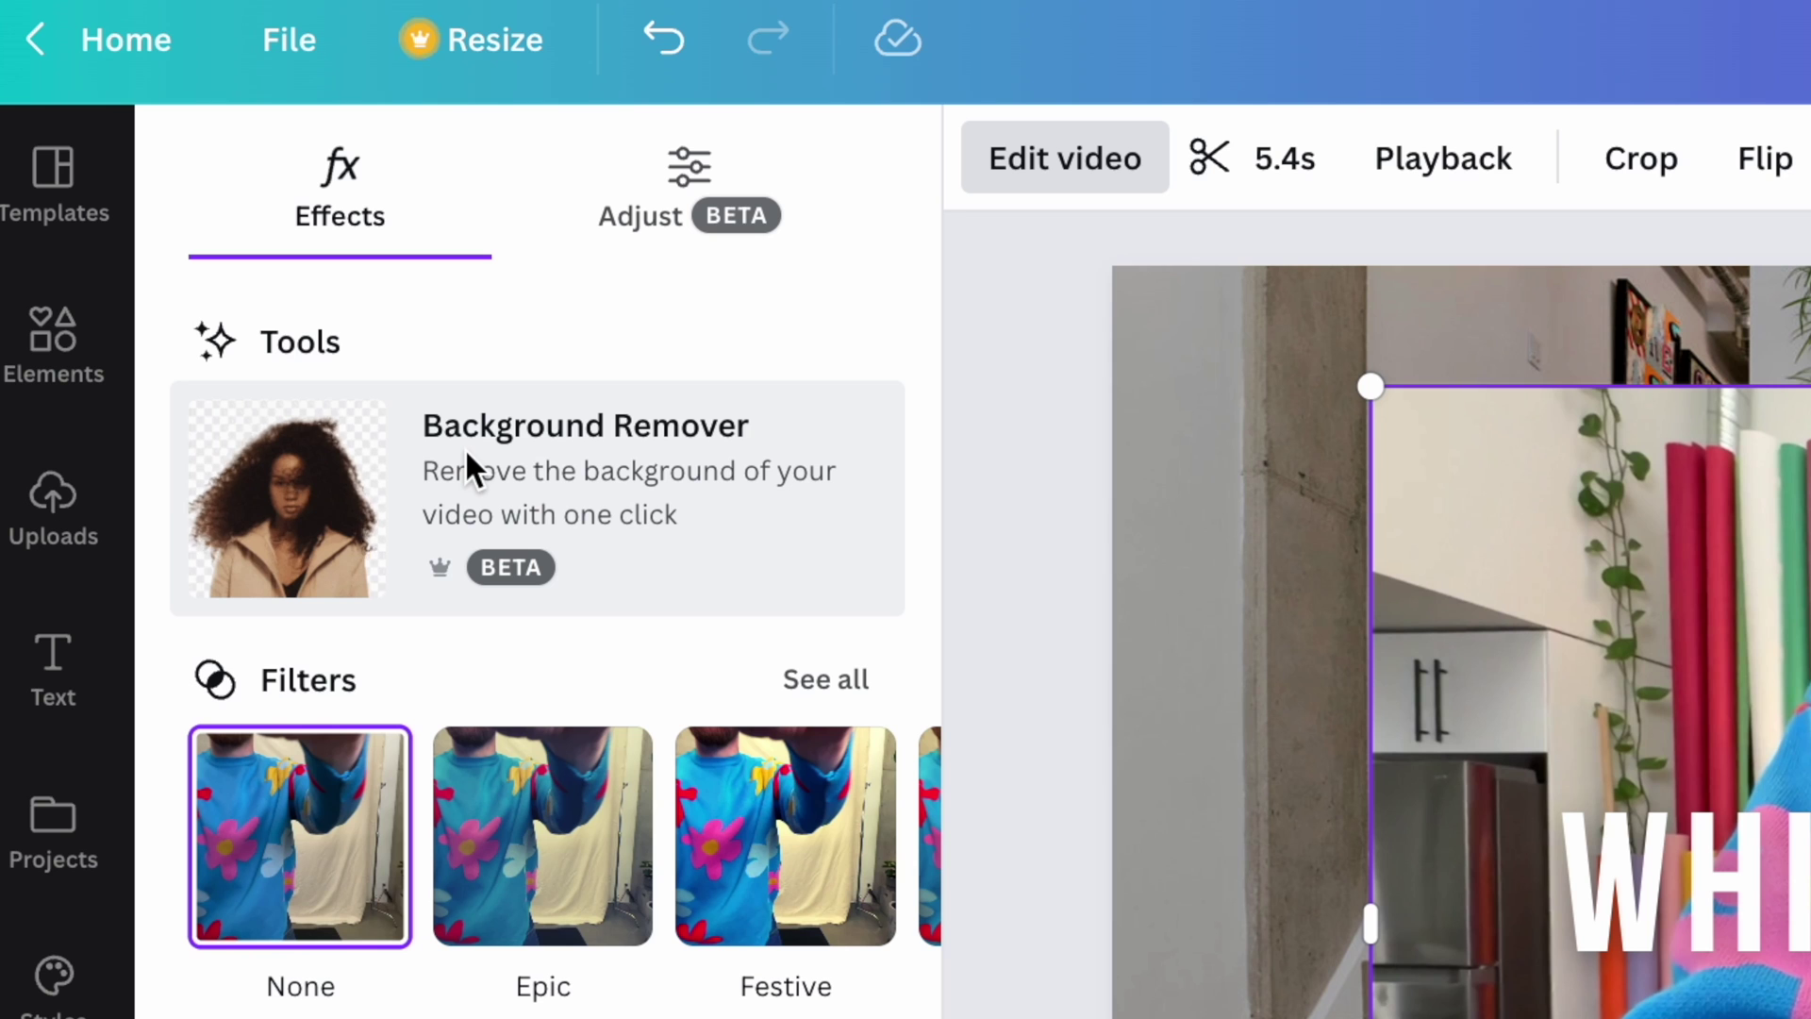
click(639, 475)
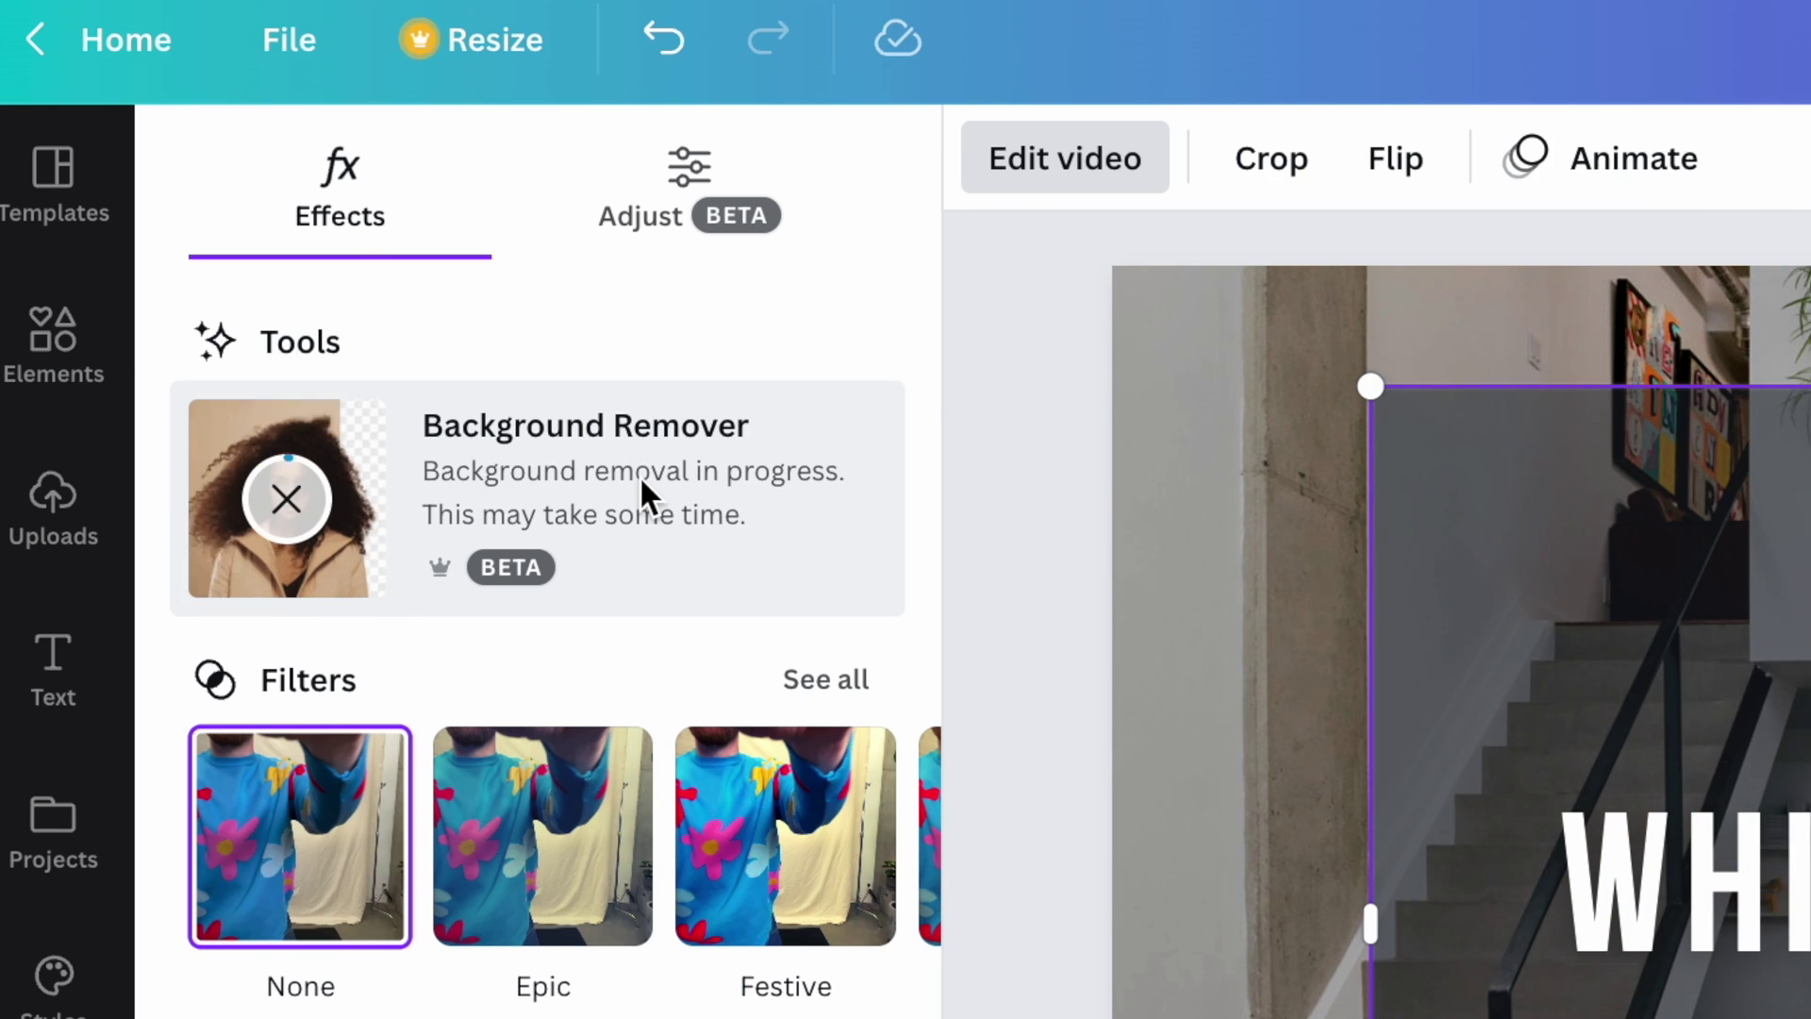